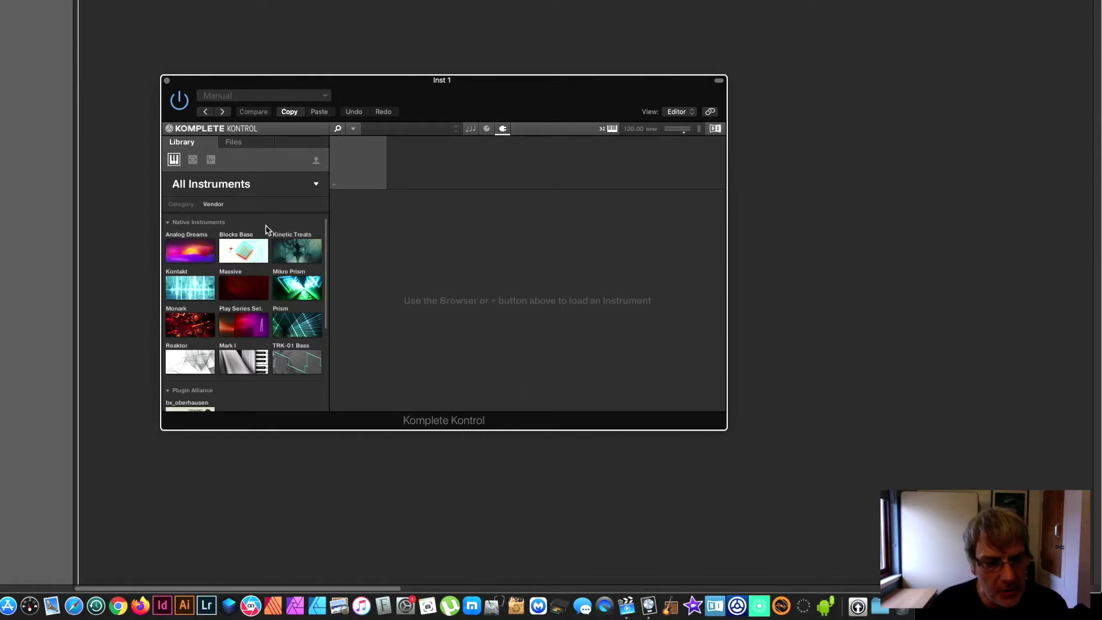
Step: Filter the instrument library to the Analog Dreams 2.0 bank of Analog Dreams and collapse the Characters filter section
left_click(180, 251)
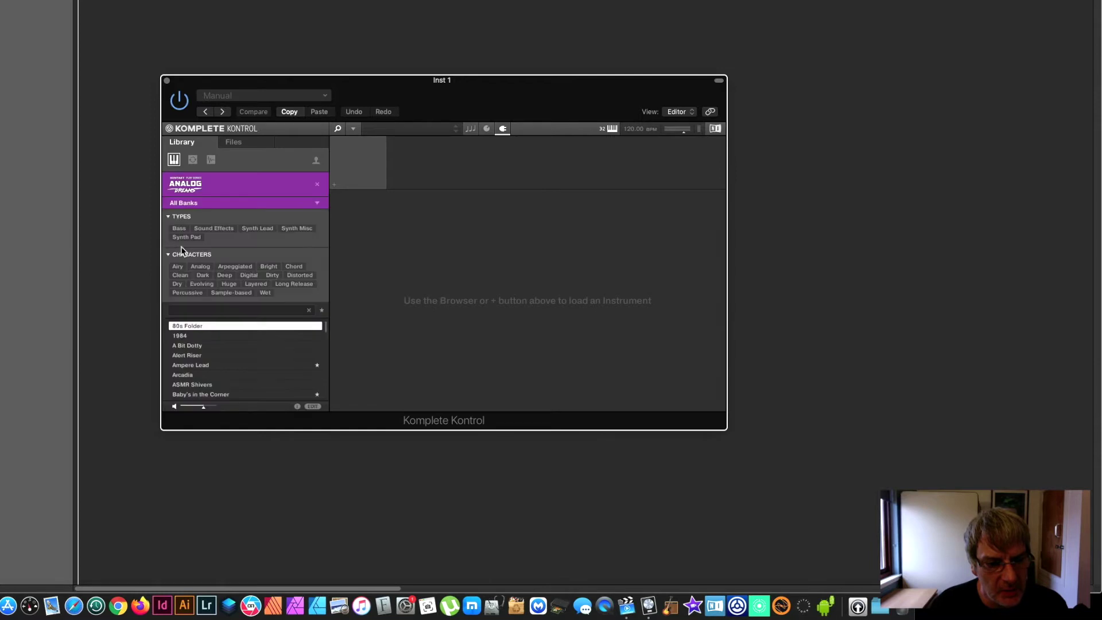
left_click(318, 205)
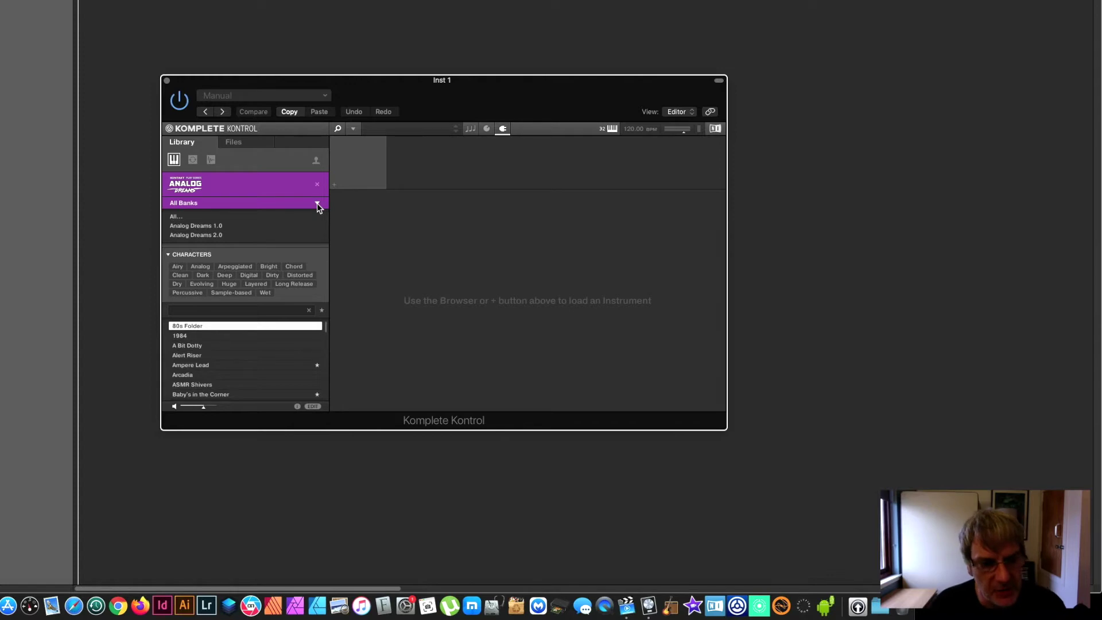
left_click(208, 236)
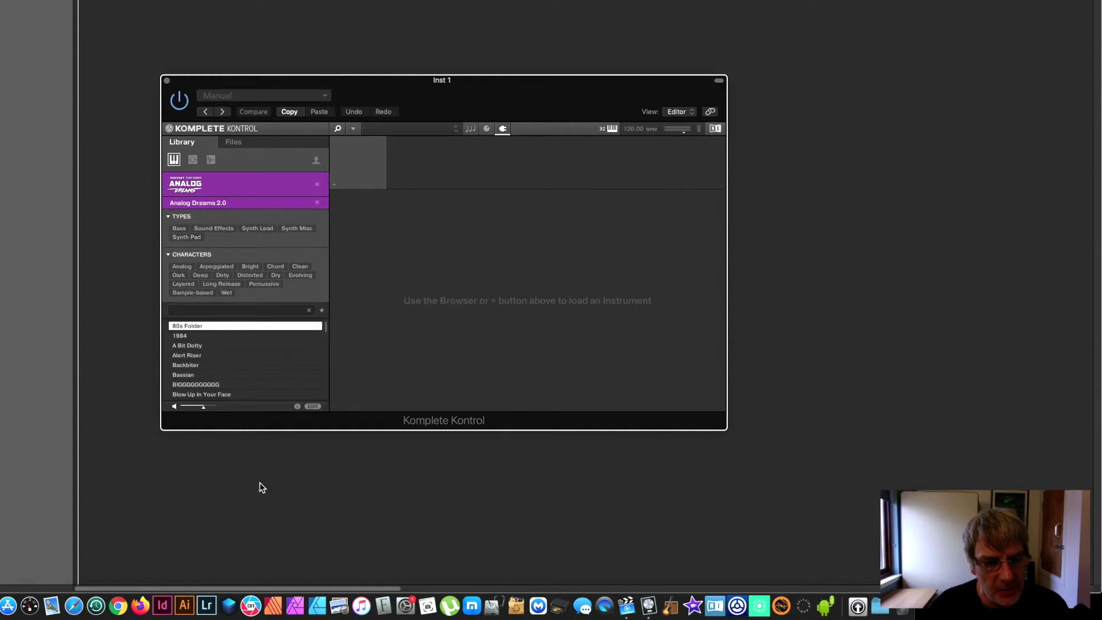
left_click(164, 255)
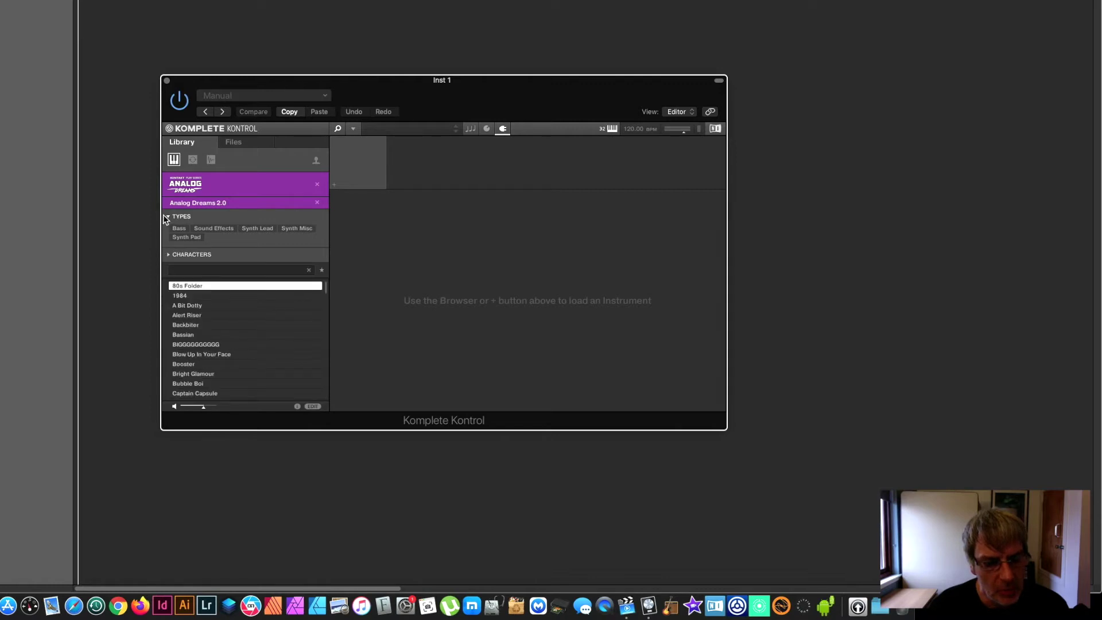
Step: Load the 80s Folder preset from the Analog Dreams 2.0 results and reposition the instrument window
scroll(265, 295, "down", 5)
scroll(267, 305, "down", 15)
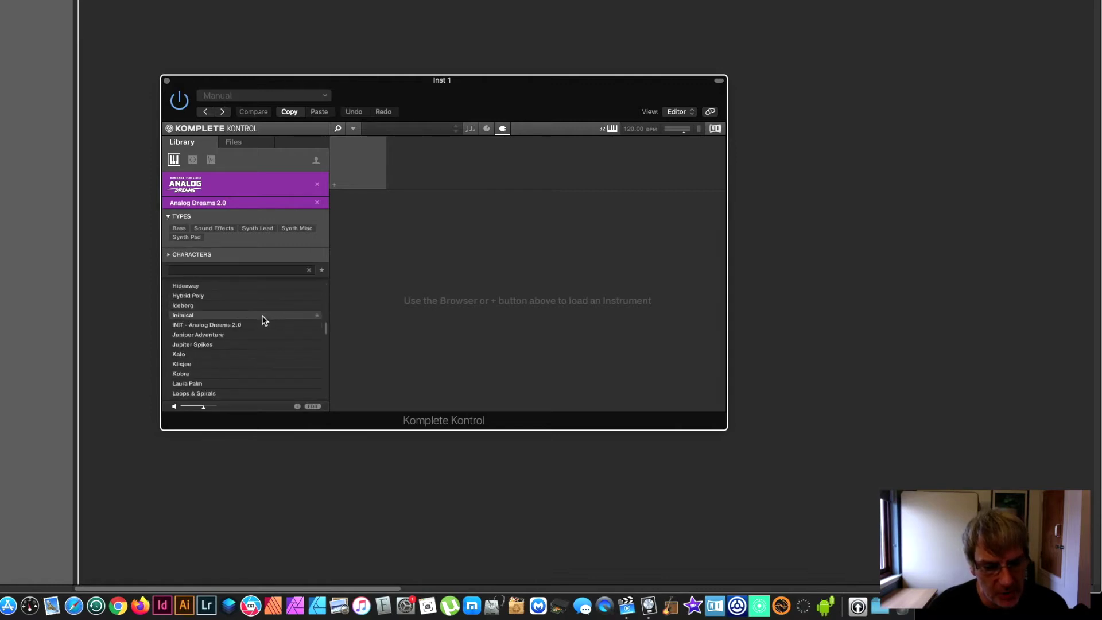
scroll(257, 365, "up", 20)
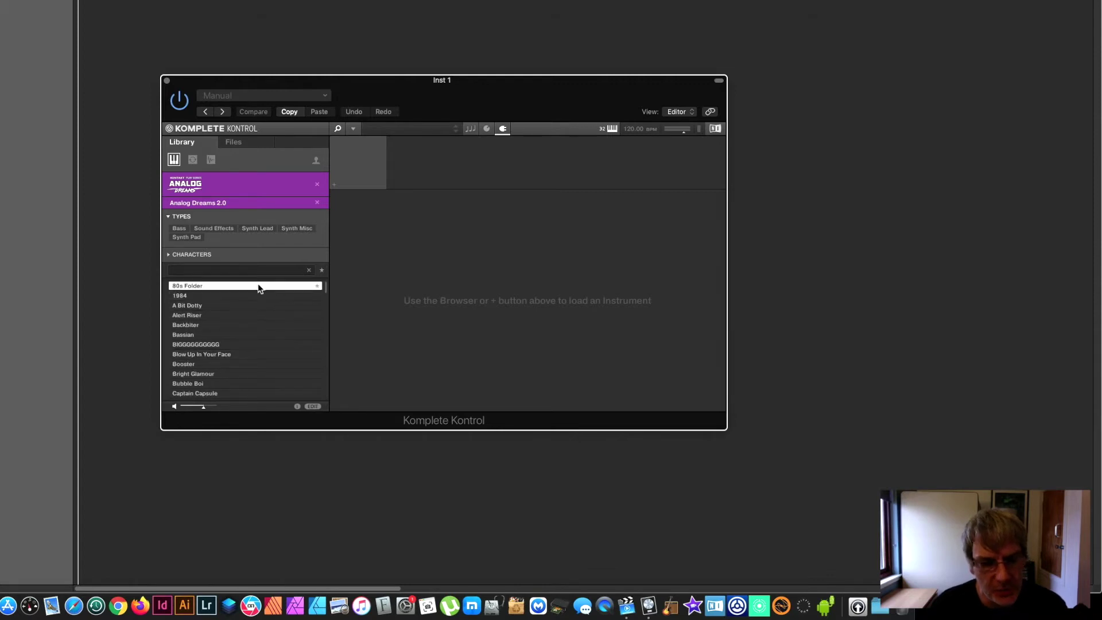
double_click(257, 286)
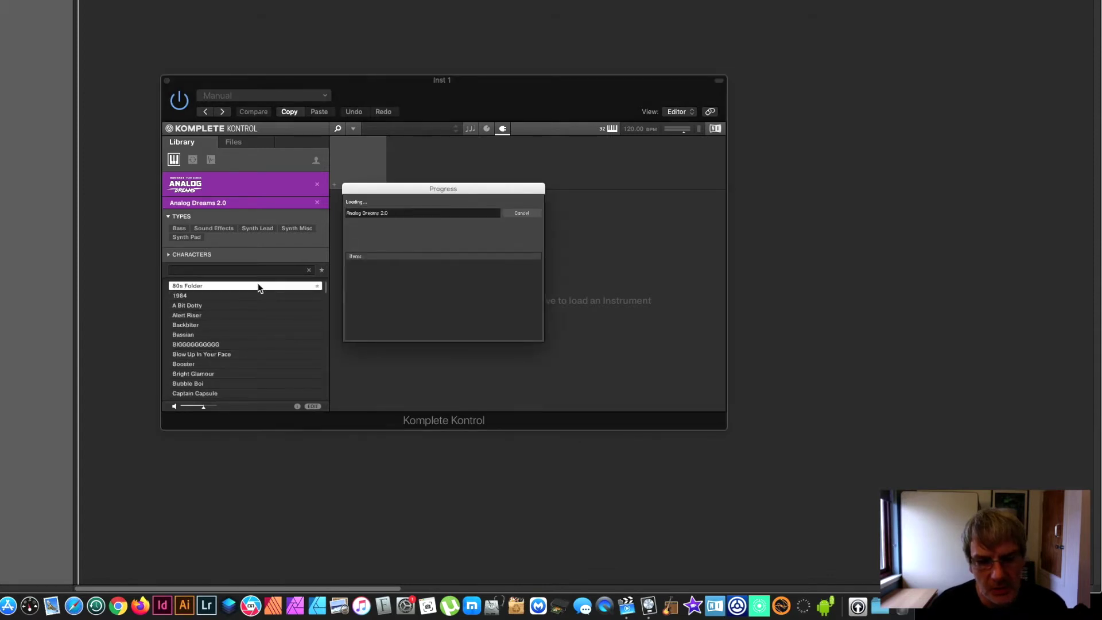
left_click_drag(511, 102, 456, 82)
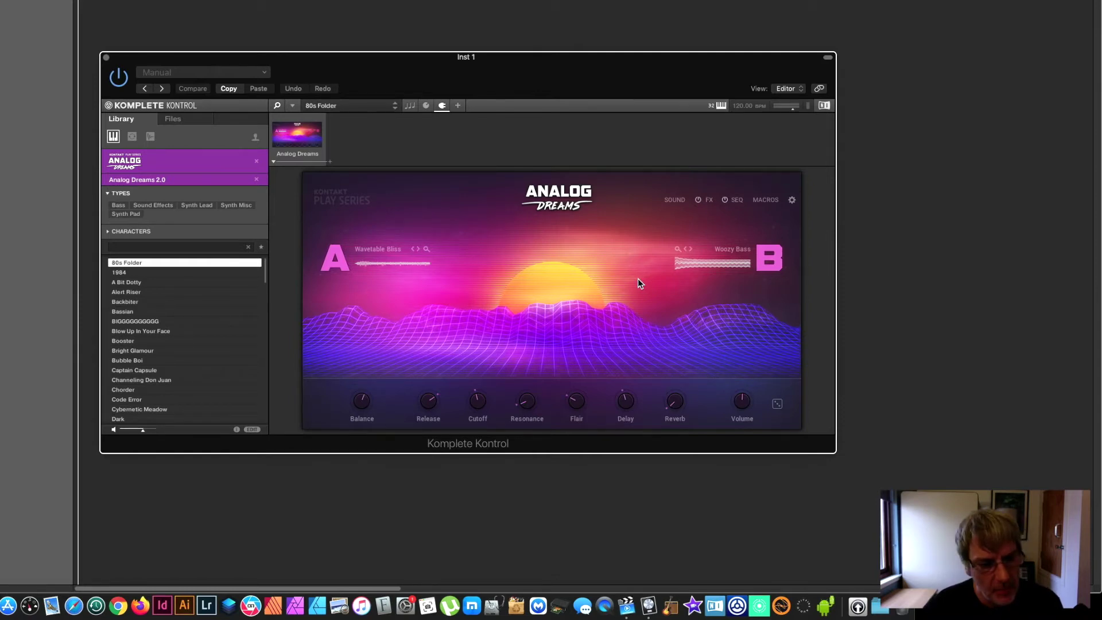
Step: Step through the presets just below 80s Folder and return the selection to 80s Folder
key("Down")
key("Down")
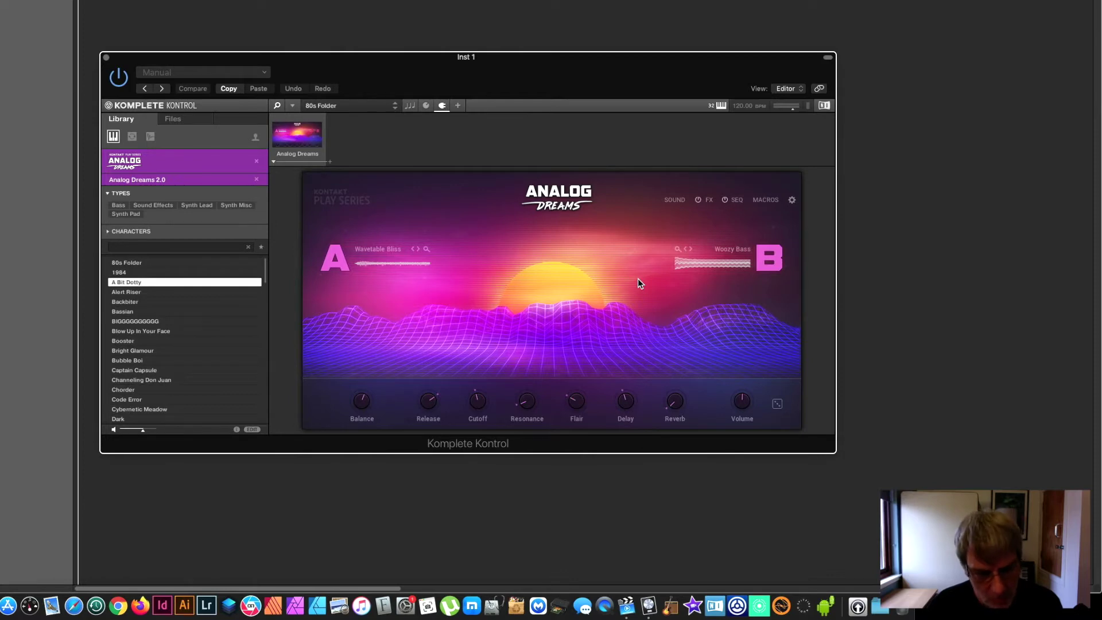
key("Down")
key("Up")
key("Up")
key("Up")
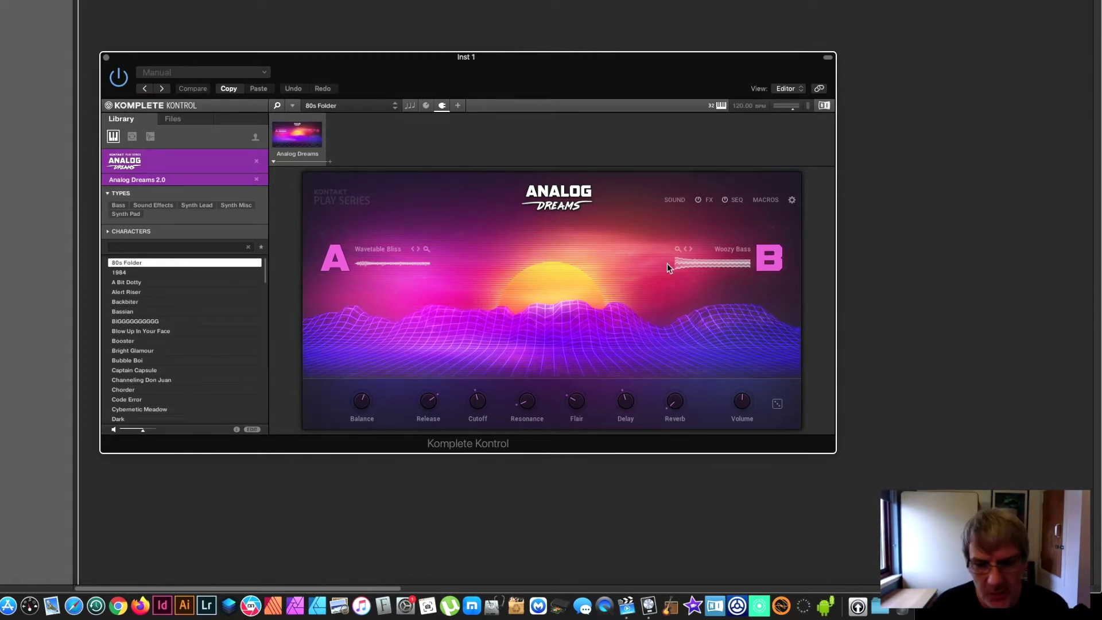
Step: Examine the sound page and the settings of the Bus Comp, Reverb, Replika and Flair effects
left_click(676, 200)
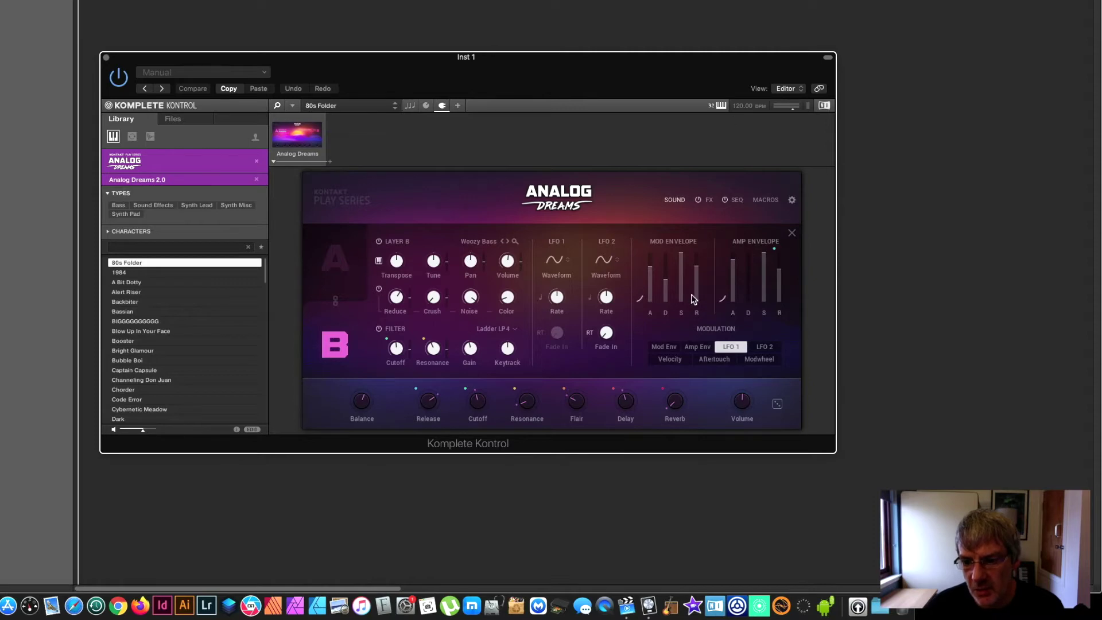
left_click(708, 201)
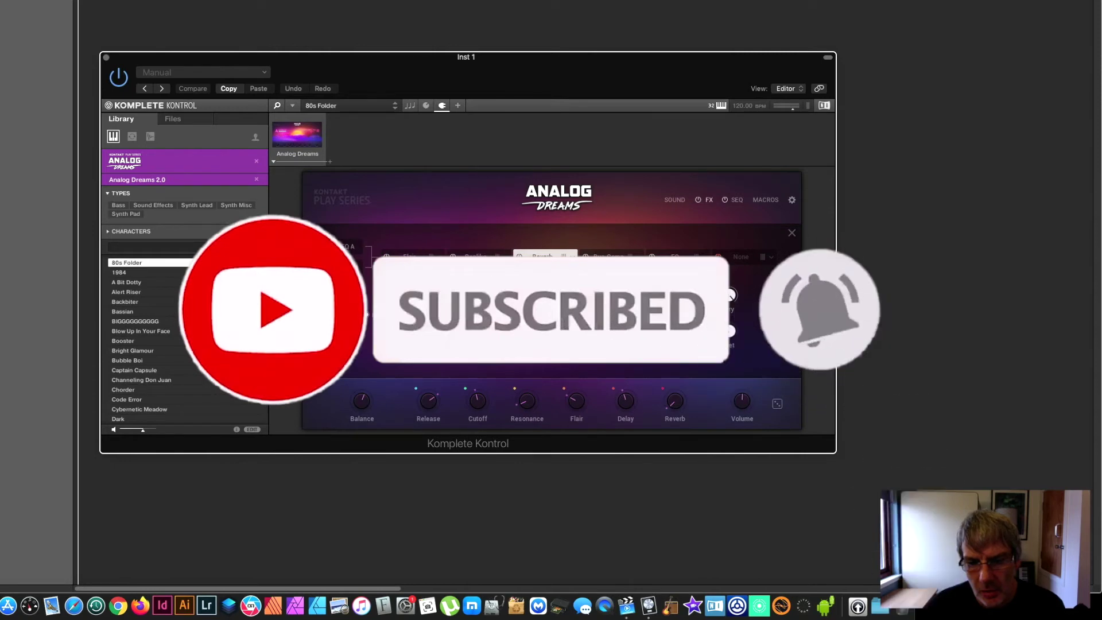
left_click(610, 255)
left_click(542, 256)
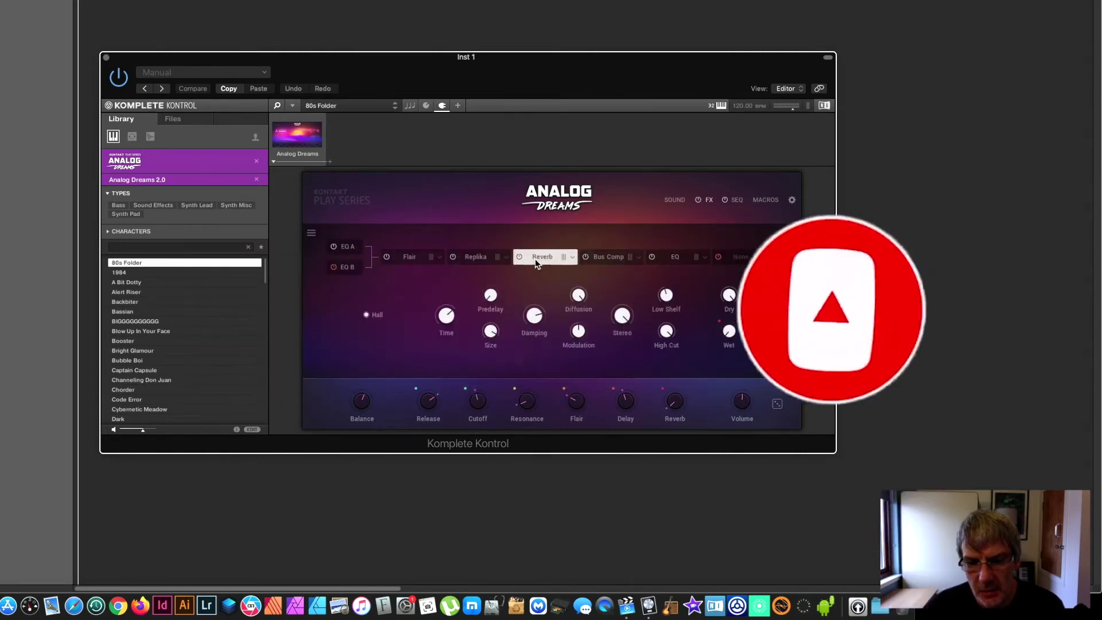
left_click(497, 258)
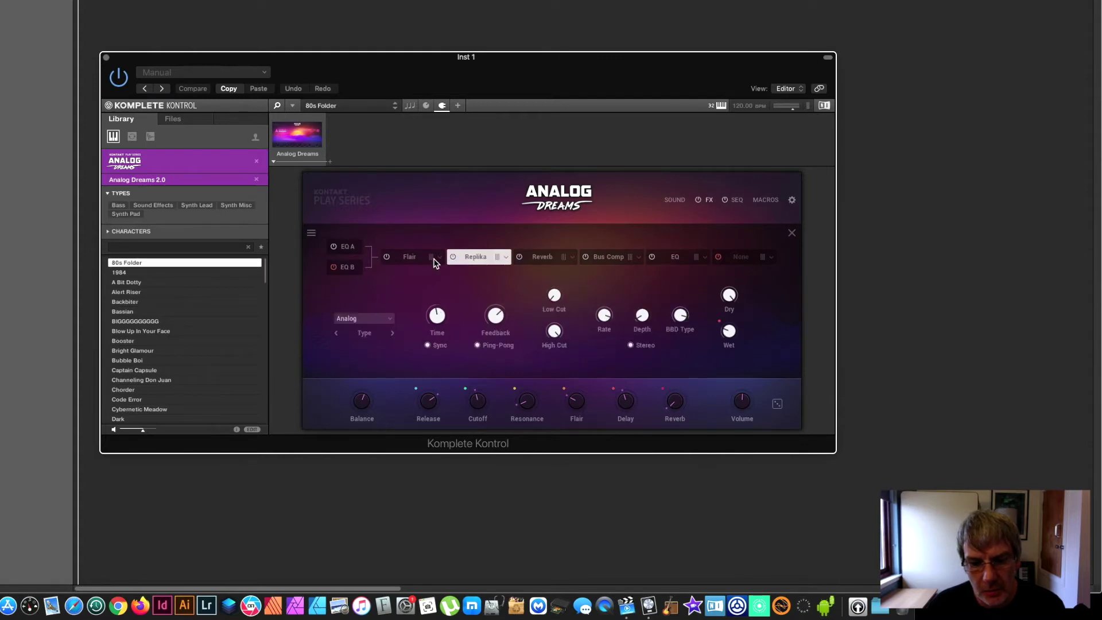
left_click(425, 258)
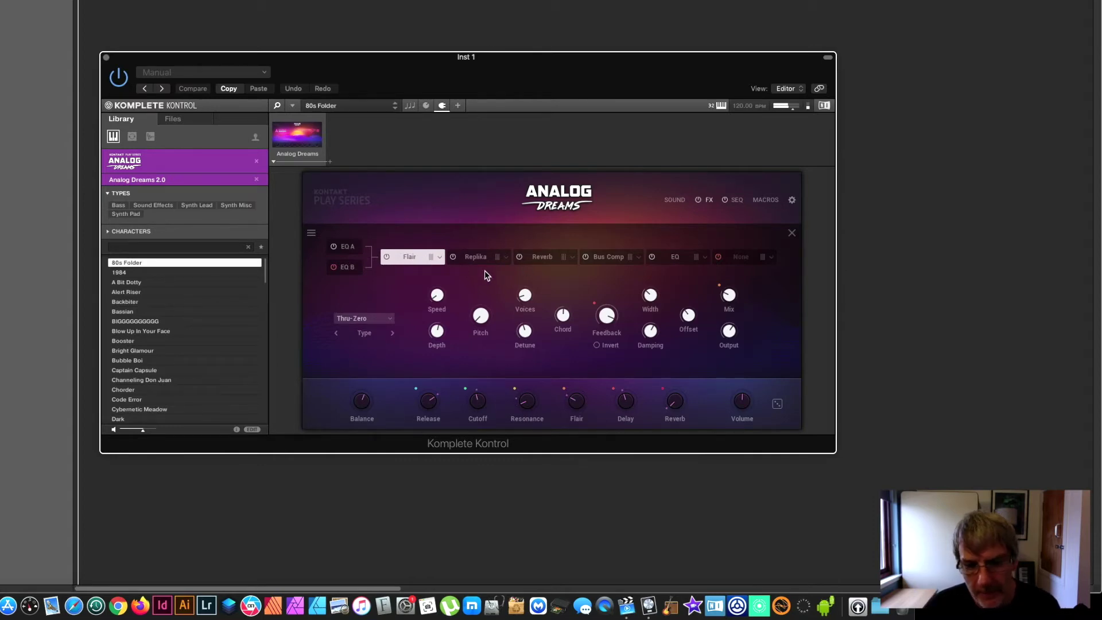
left_click(673, 202)
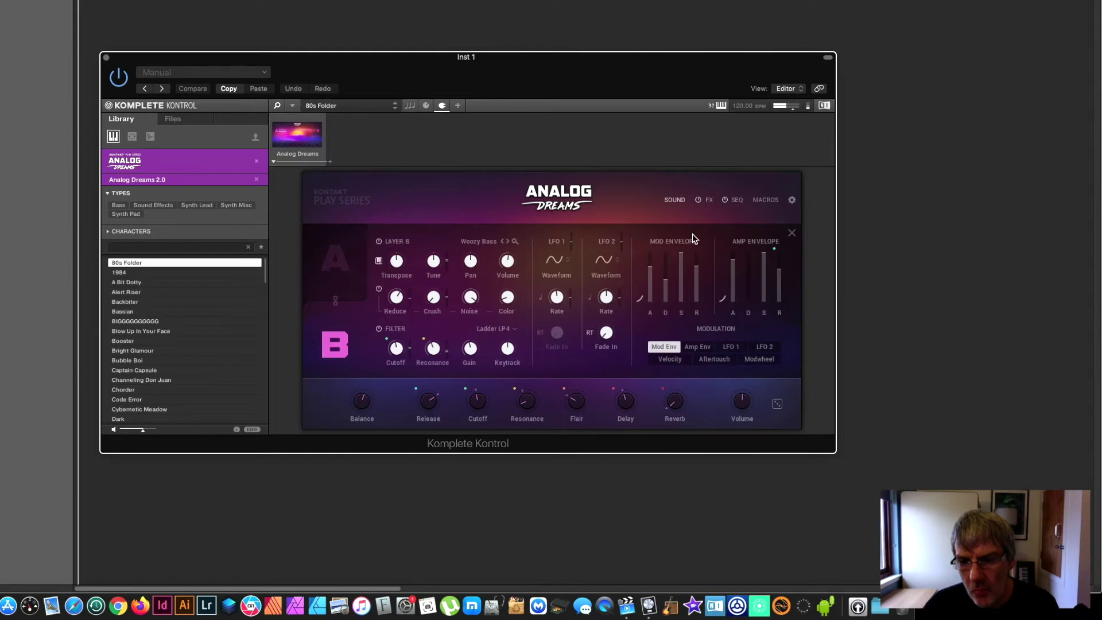
left_click(703, 200)
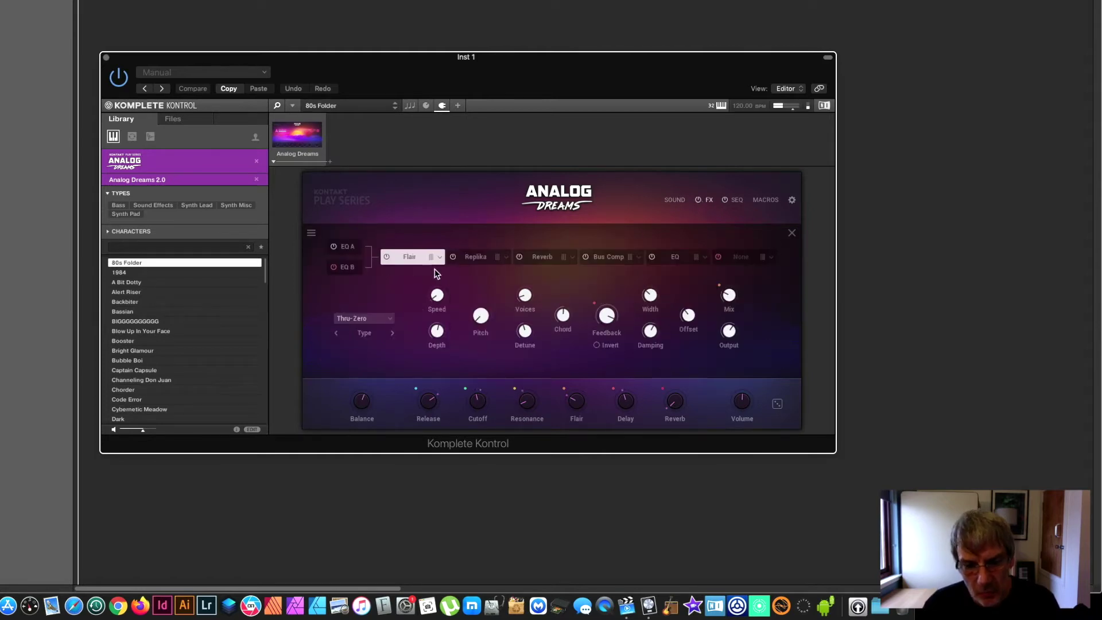
Step: Try the sound with the Flair, Replika and Reverb effects bypassed, and switch all three back on
left_click(386, 257)
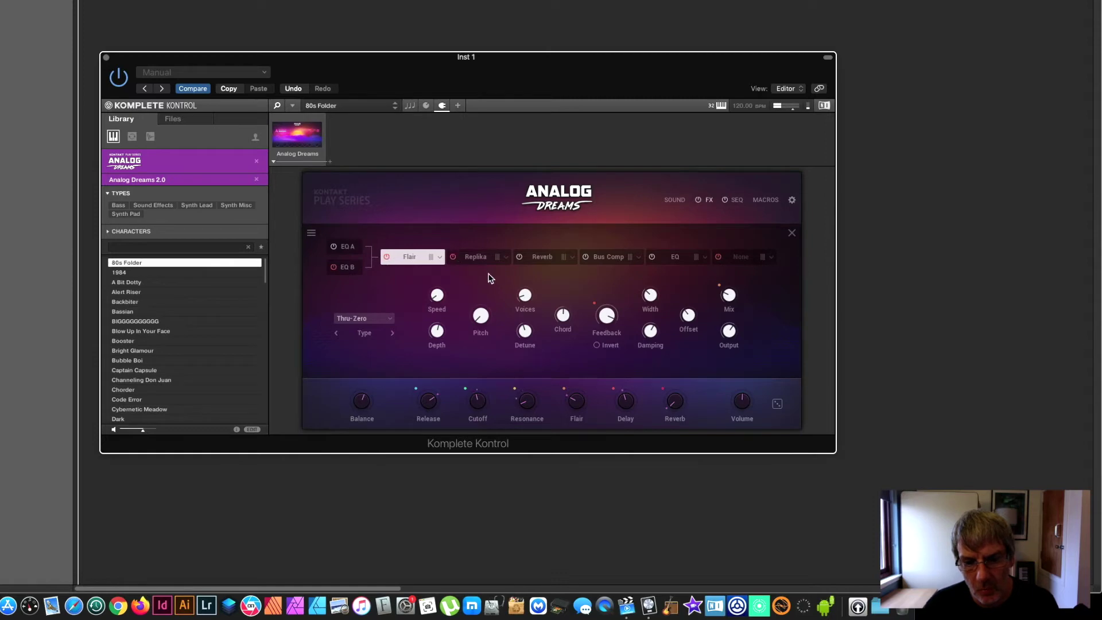
left_click(519, 258)
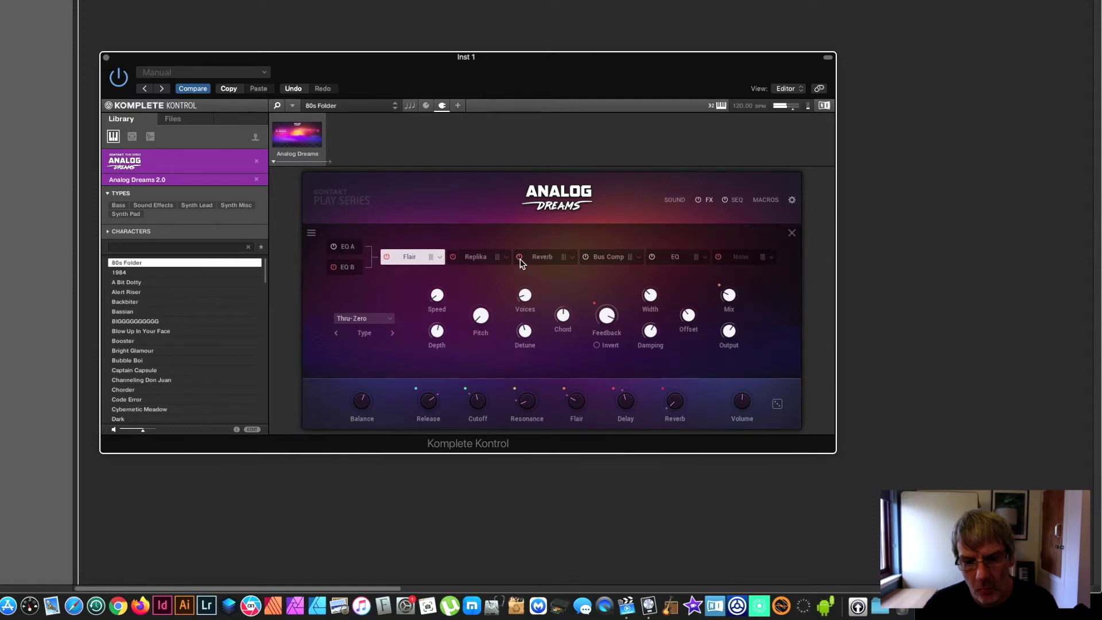
left_click(598, 263)
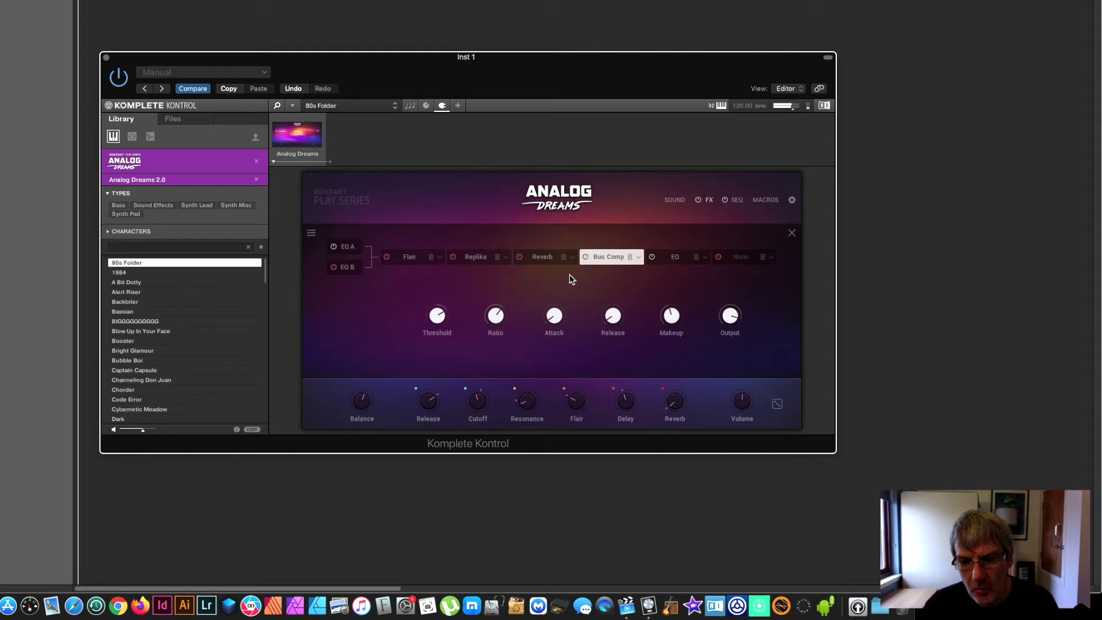
left_click(453, 257)
left_click(386, 257)
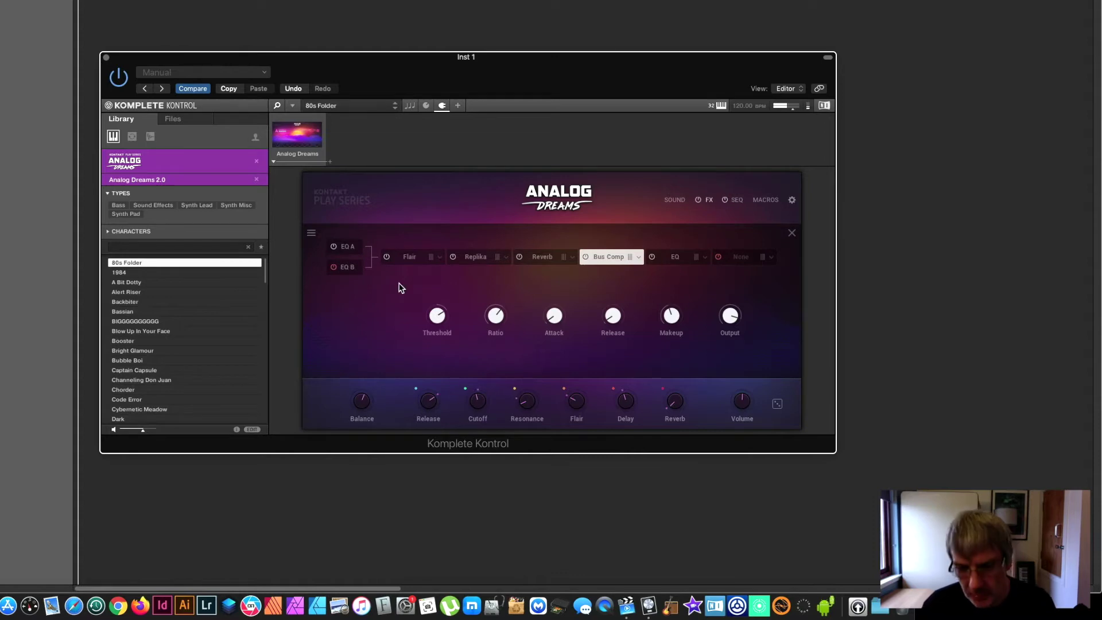
Step: Look over the effect types offered for the empty effect slot and the sequencer's Macro 1/2, 3/4 and 5/6 pages
left_click(771, 257)
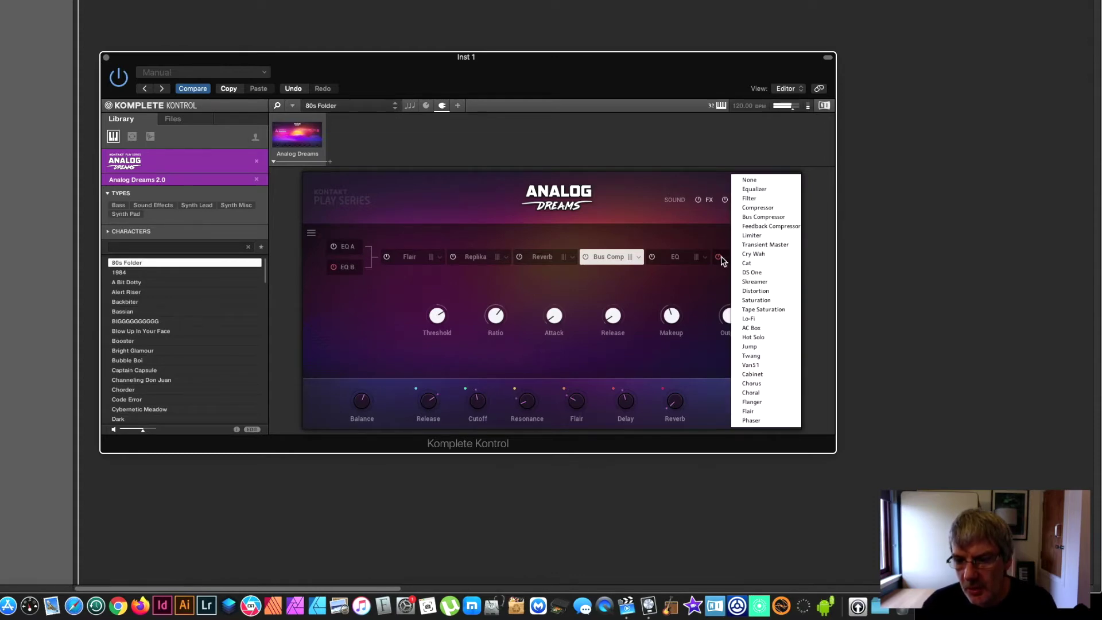
left_click(712, 297)
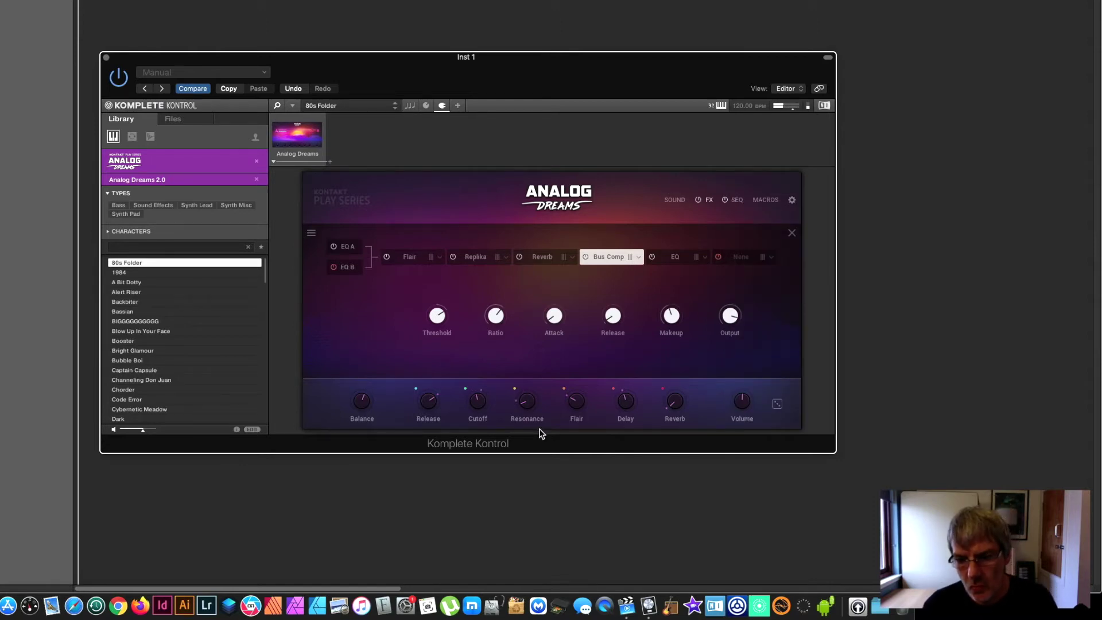
left_click(739, 204)
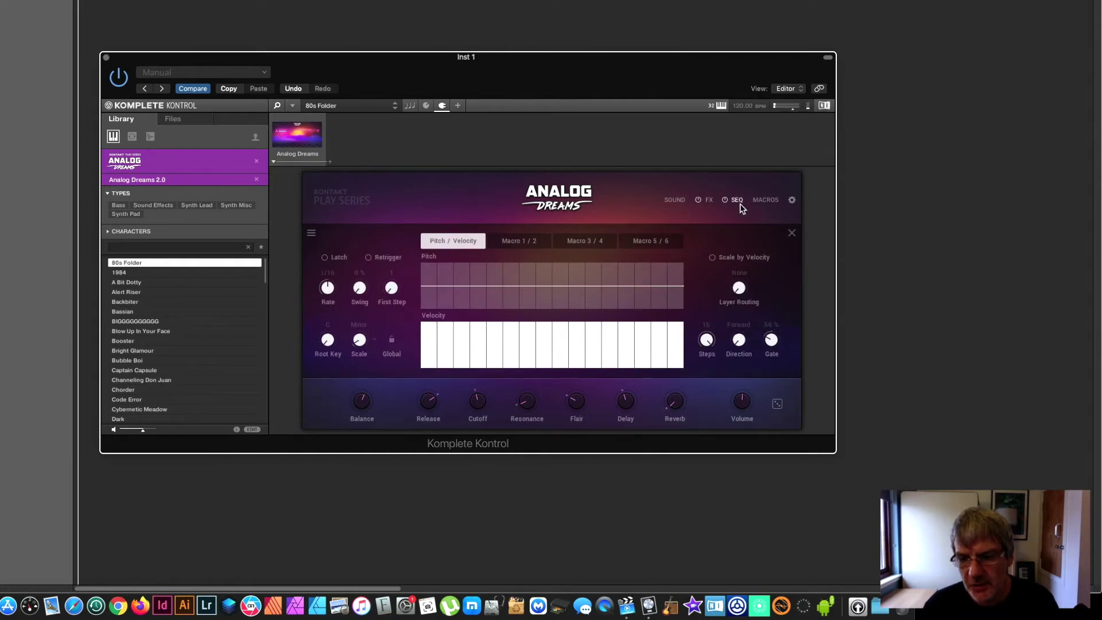
left_click(529, 243)
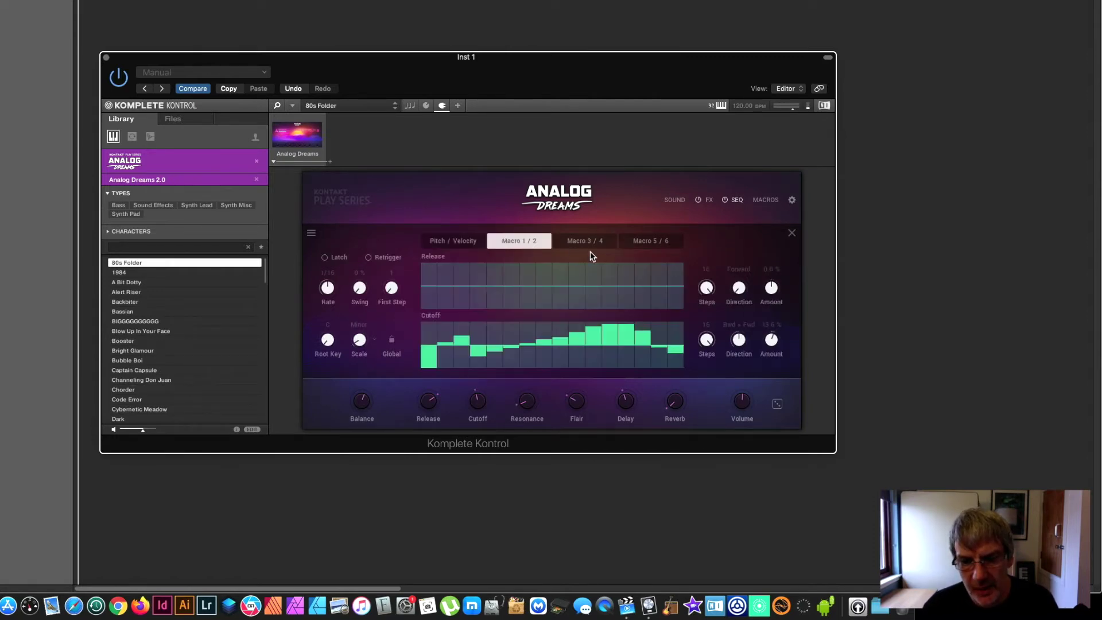
left_click(587, 243)
left_click(639, 243)
left_click(508, 241)
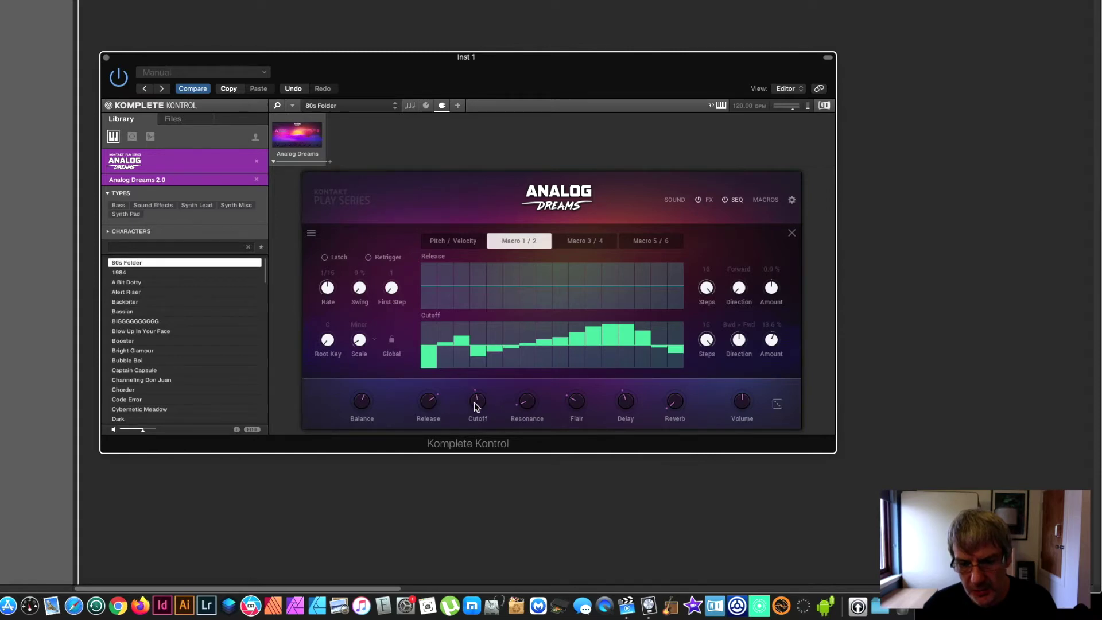
left_click(564, 243)
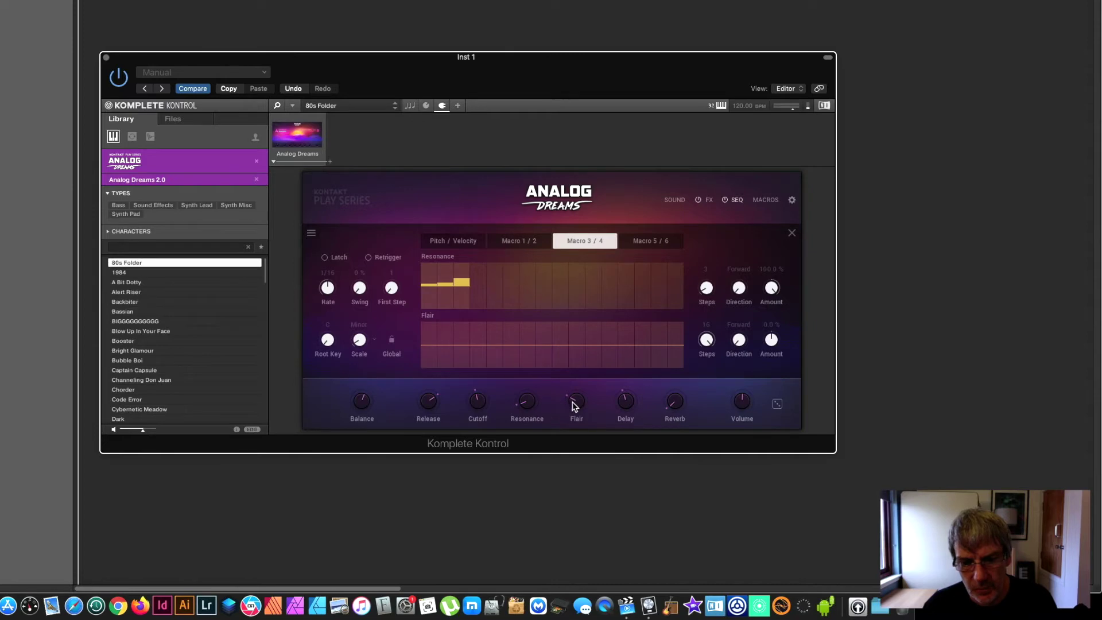
left_click(643, 244)
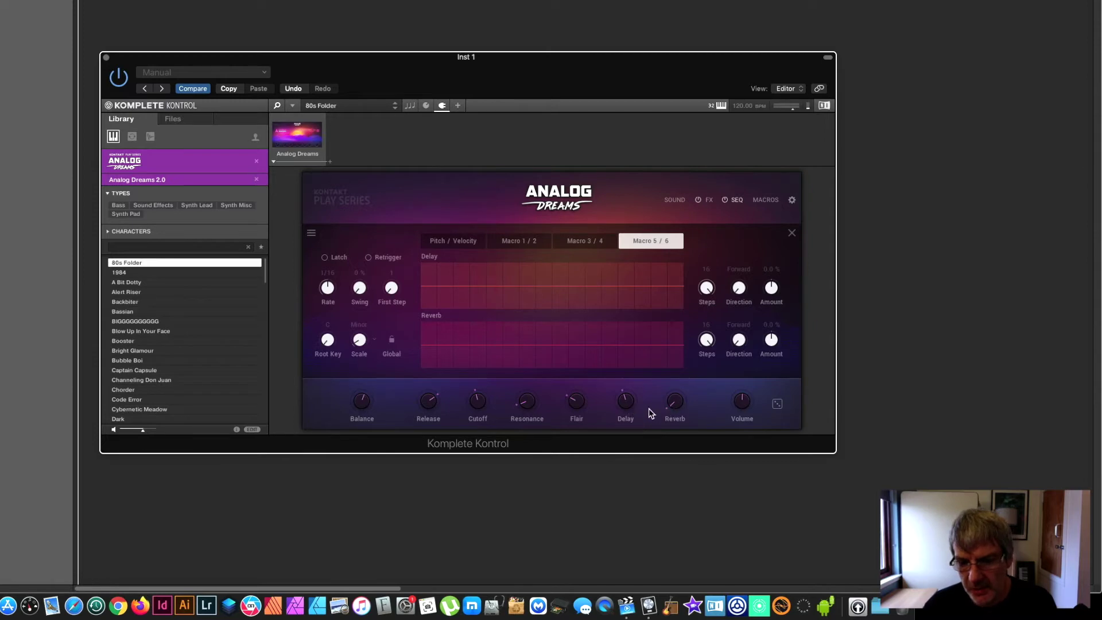
Step: Draw pitch and velocity patterns across the 16 sequencer steps, each rising, dipping past the middle and rising again at the end
left_click(466, 242)
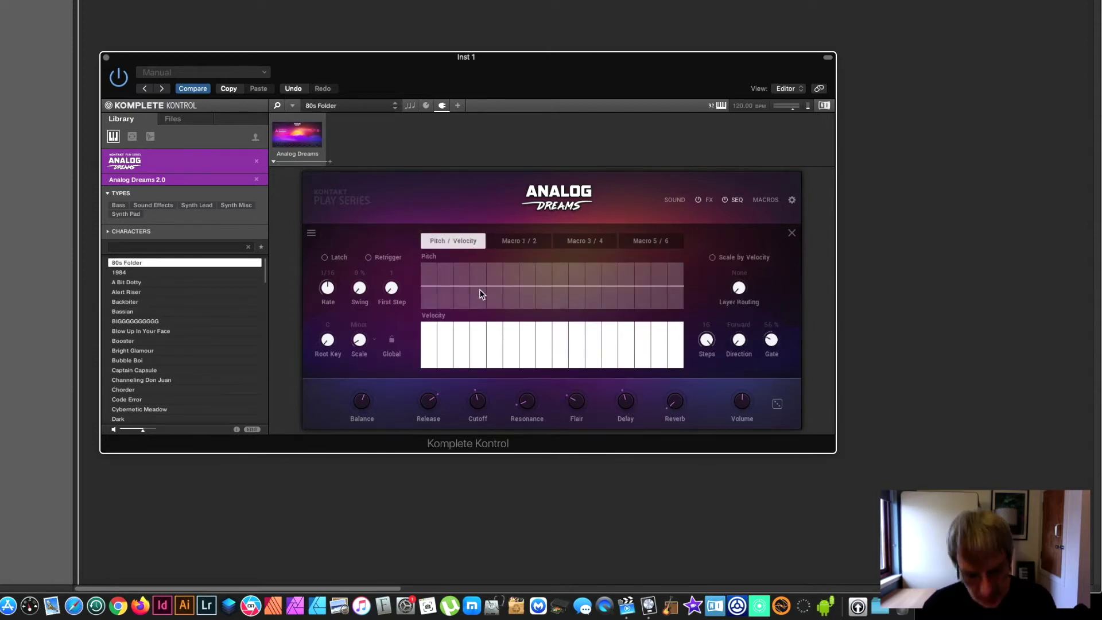
mouse_move(432, 287)
left_mouse_down()
mouse_move(506, 273)
mouse_move(591, 308)
mouse_move(670, 276)
left_mouse_up()
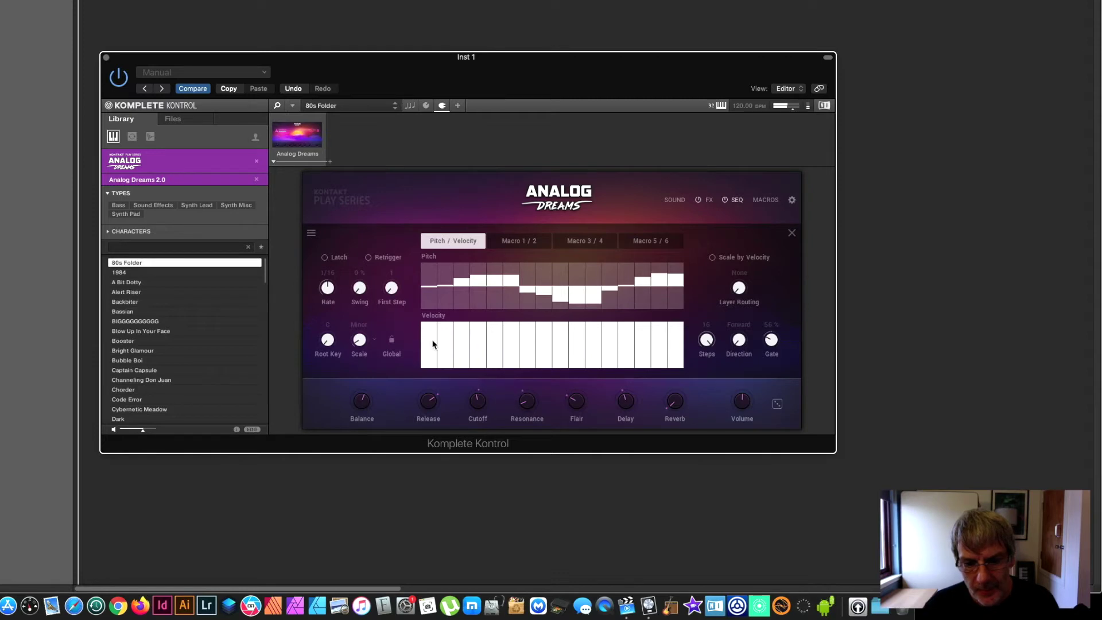
left_click_drag(434, 343, 453, 342)
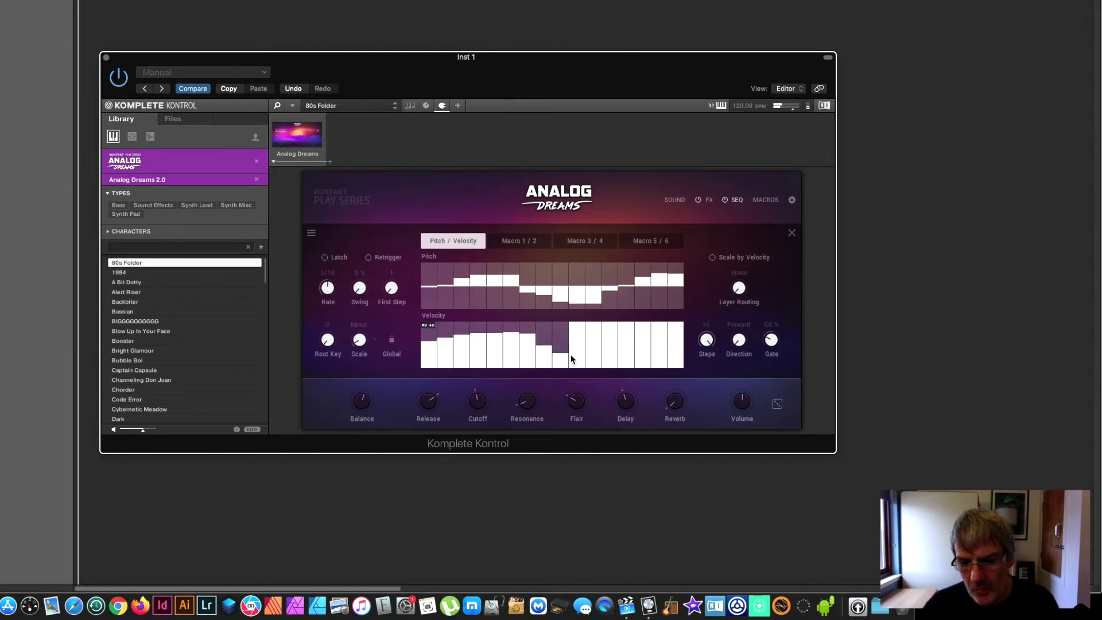
left_click_drag(564, 357, 652, 345)
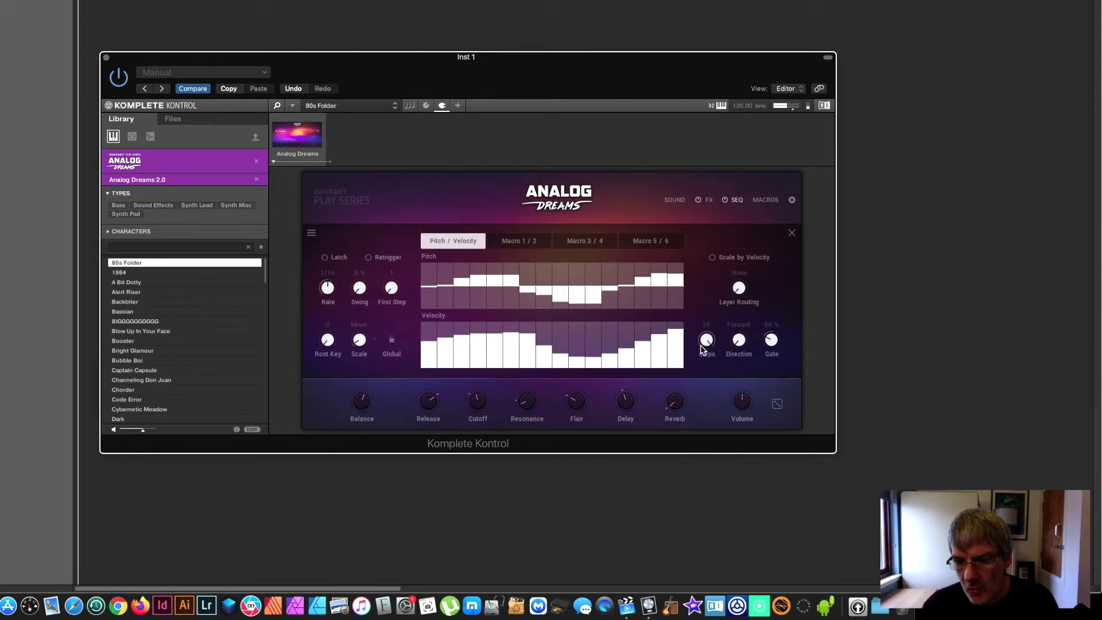
Step: Shorten the pitch and velocity sequence to 8 steps and set its direction to Fwd + Bwd
left_click_drag(705, 341, 718, 396)
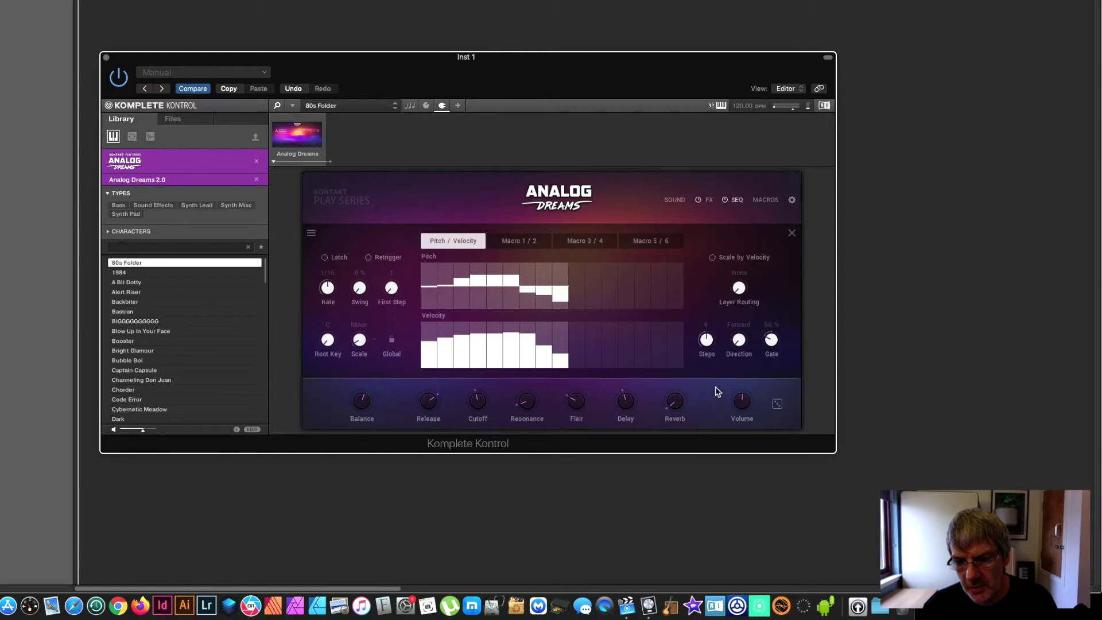
left_click_drag(703, 343, 706, 352)
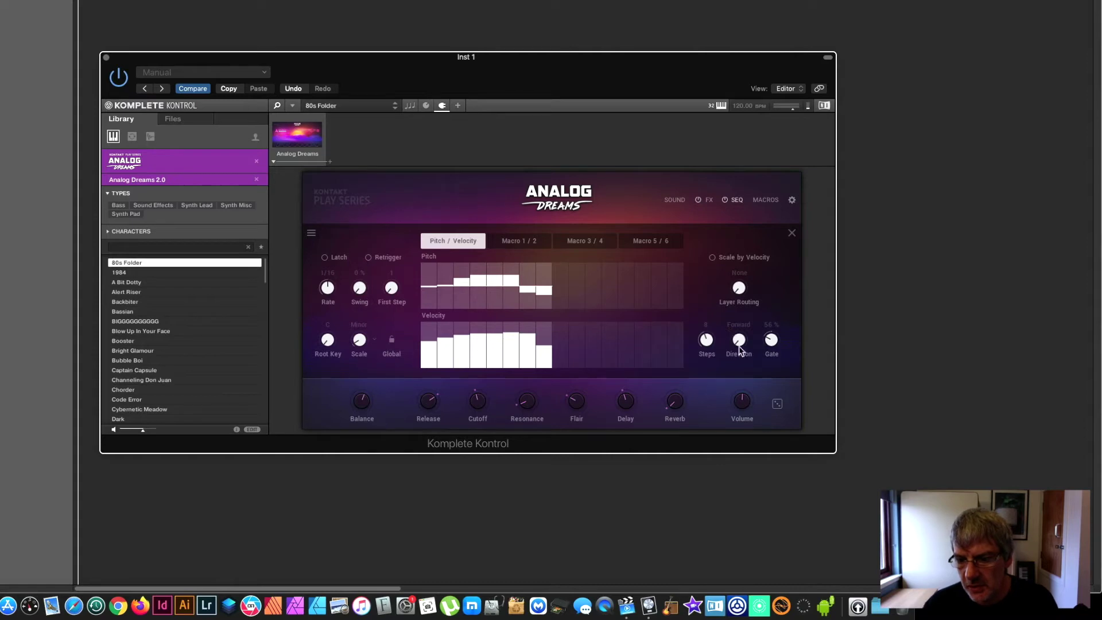
left_click_drag(716, 327, 735, 299)
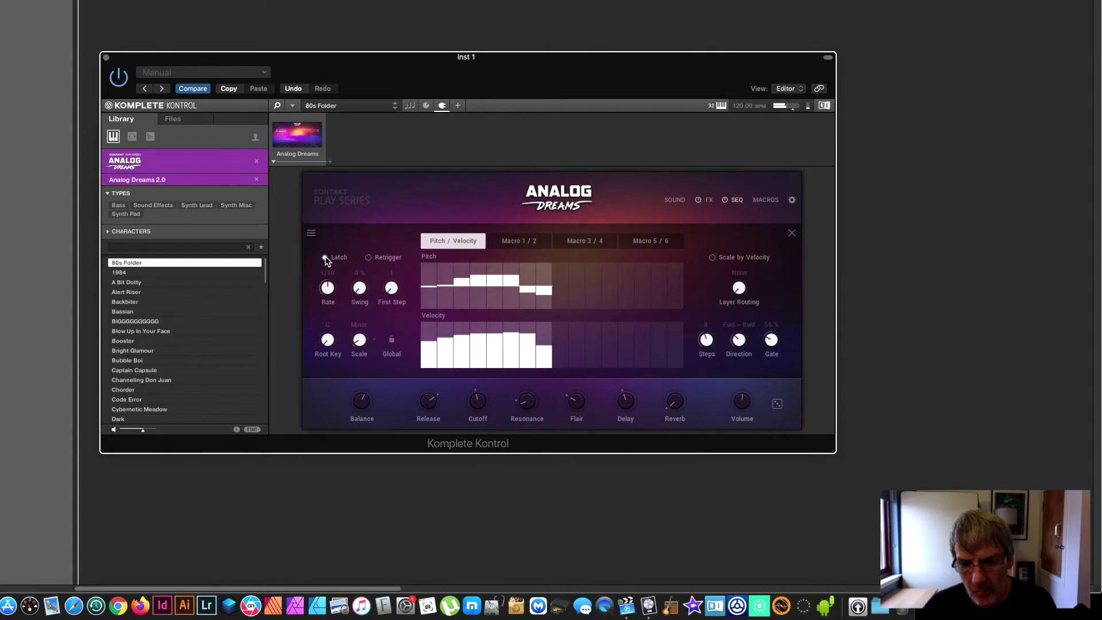
Step: Check the sequencer's Macro 1/2 page and extend the pitch and velocity sequence to 16 steps
left_click(533, 240)
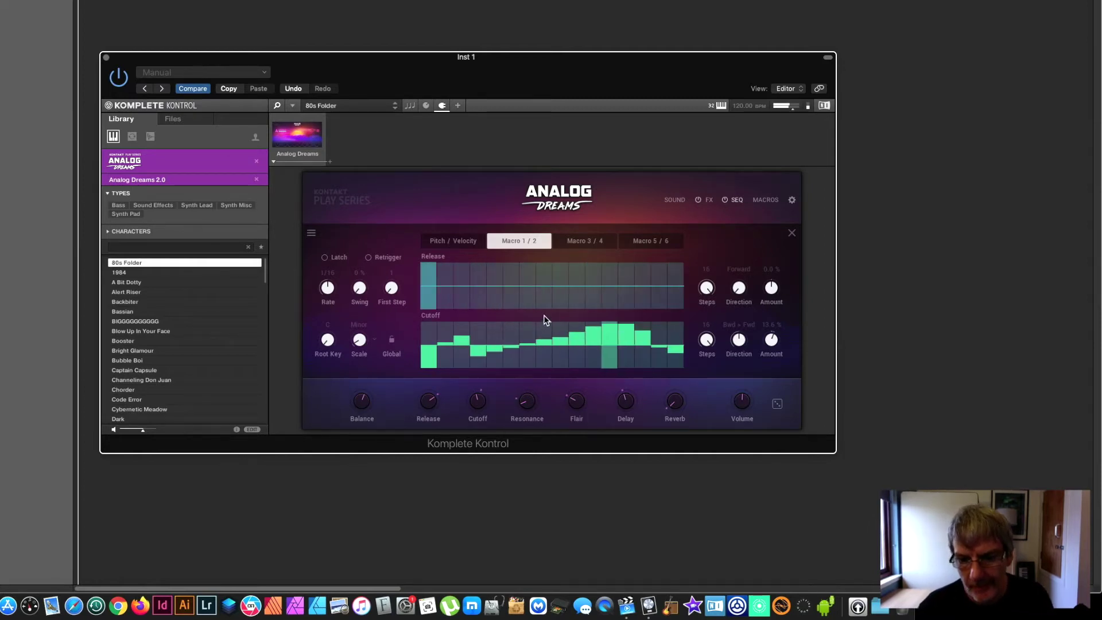
left_click(443, 243)
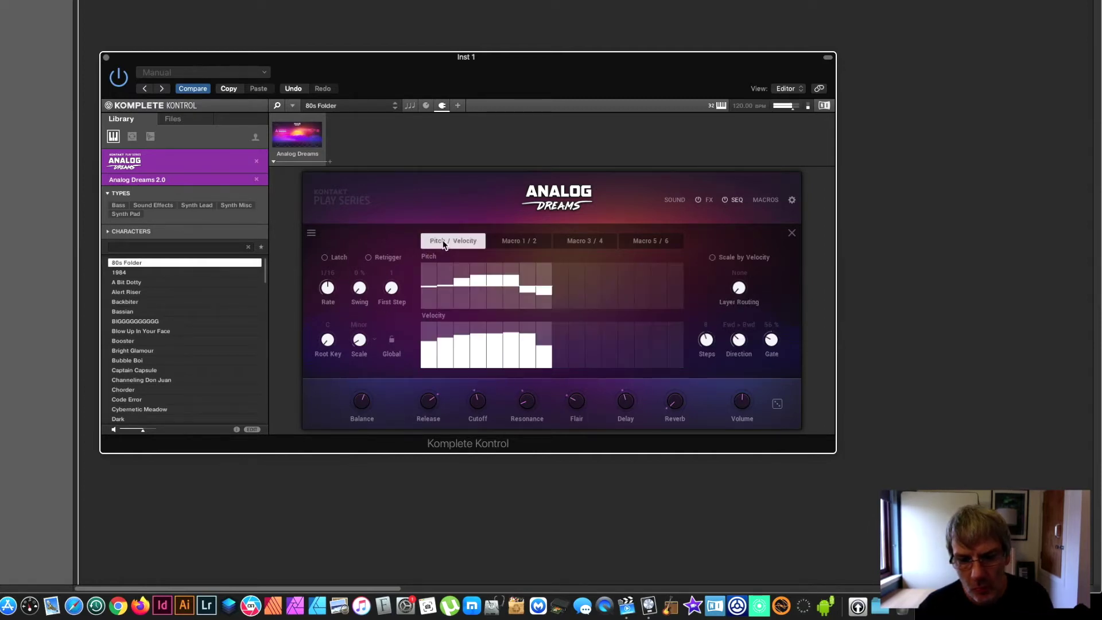
left_click_drag(707, 342, 701, 272)
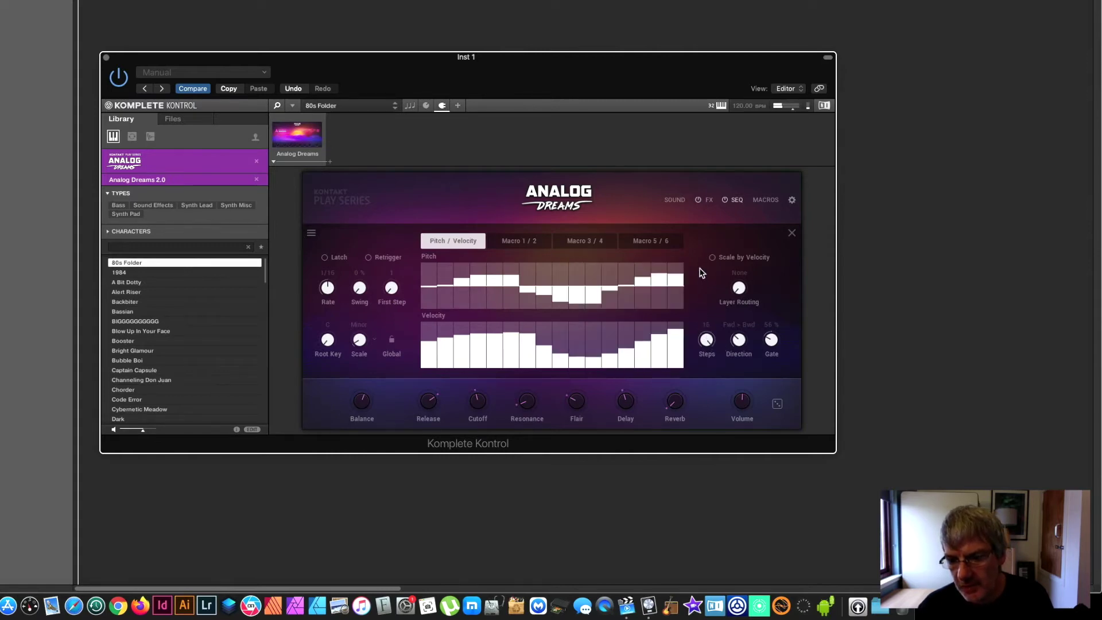
Step: Draw a two-step dip and a two-step peak past the middle in the Release macro sequence
left_click(529, 247)
left_click_drag(460, 285, 470, 291)
left_click_drag(559, 276, 573, 279)
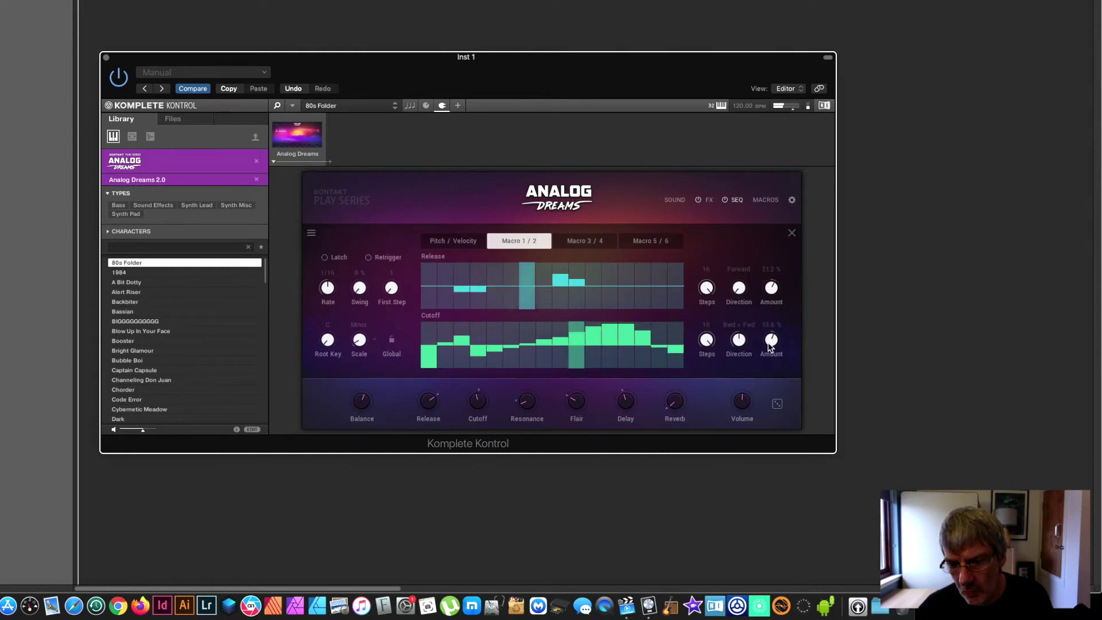
Step: Try a higher Cutoff sequence amount, set the Release sequence amount to about 16%, and lower the Cutoff amount again
left_click_drag(770, 345, 771, 330)
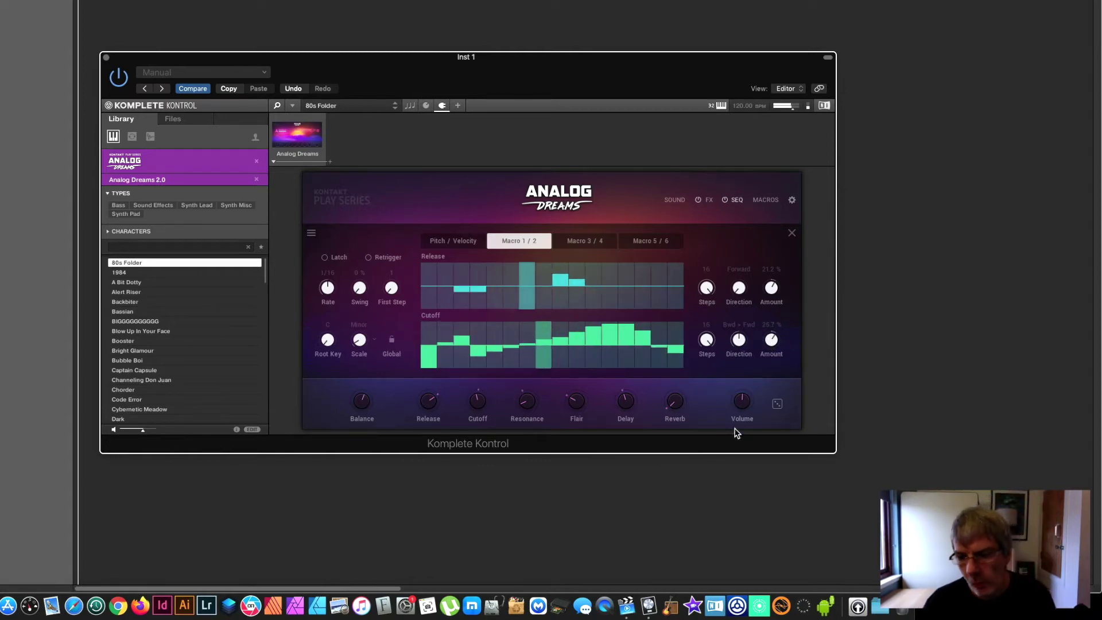
mouse_move(771, 292)
left_mouse_down()
mouse_move(774, 309)
mouse_move(765, 290)
left_mouse_up()
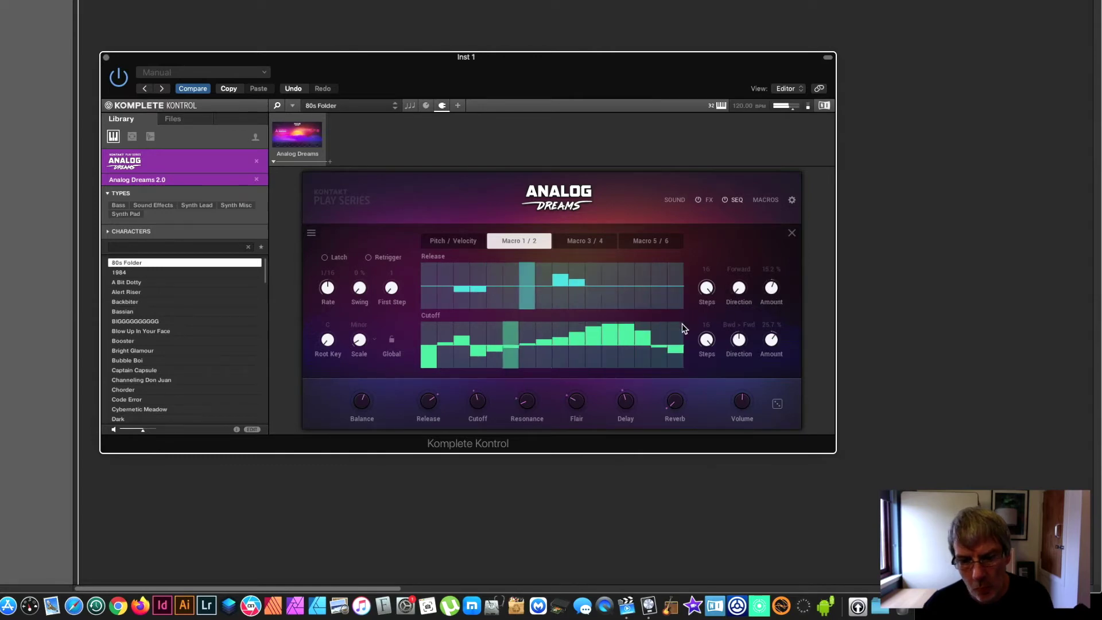
left_click_drag(770, 339, 770, 344)
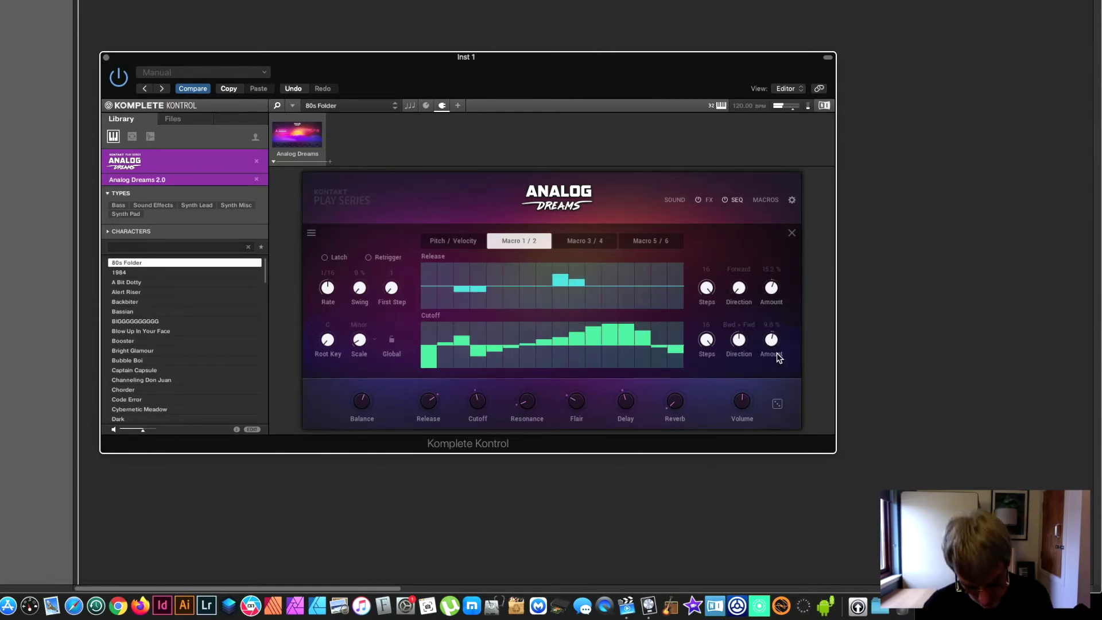
Step: Open the sequencer's Macro 3/4 page and load the Bubble Boi preset from the library
left_click(588, 248)
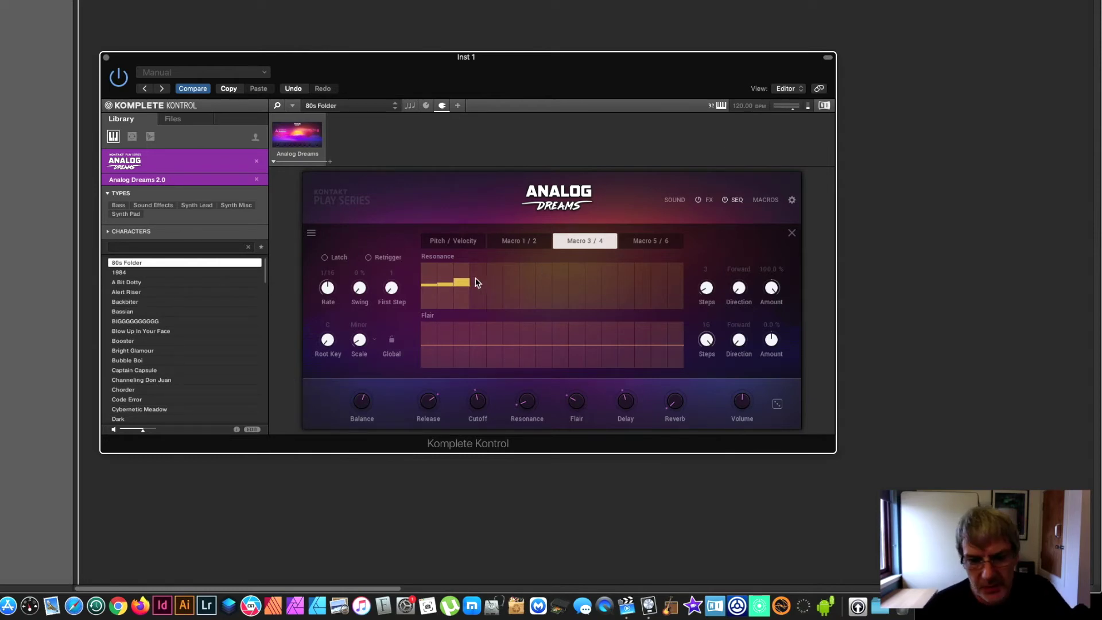
left_click(179, 293)
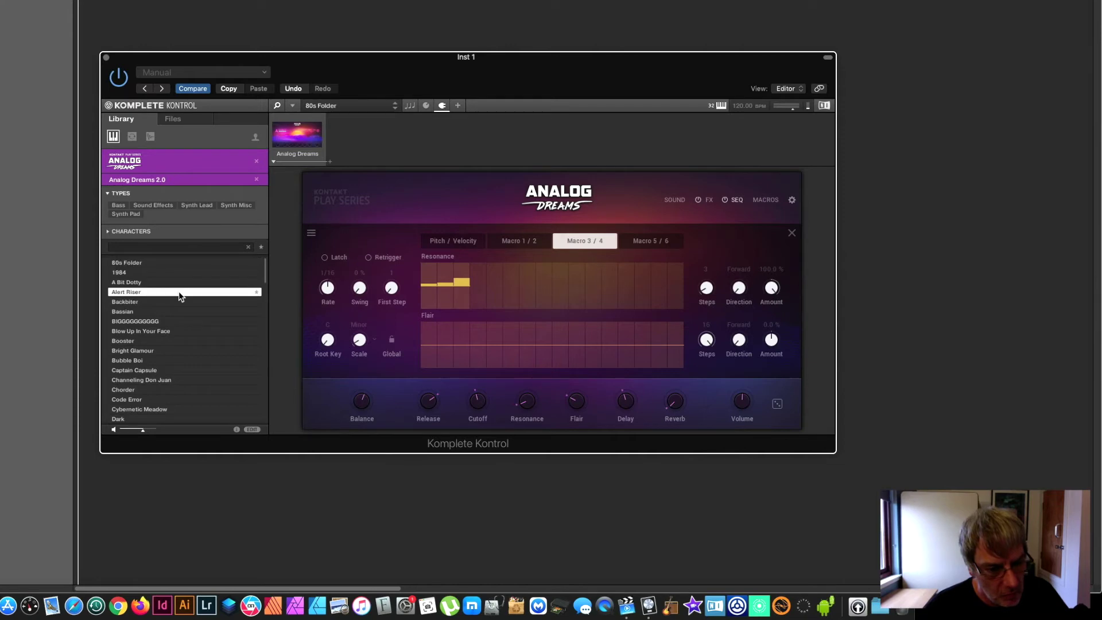
key("Down")
key("Down")
key("Down")
key("Down")
key("Down")
key("Down")
key("Down")
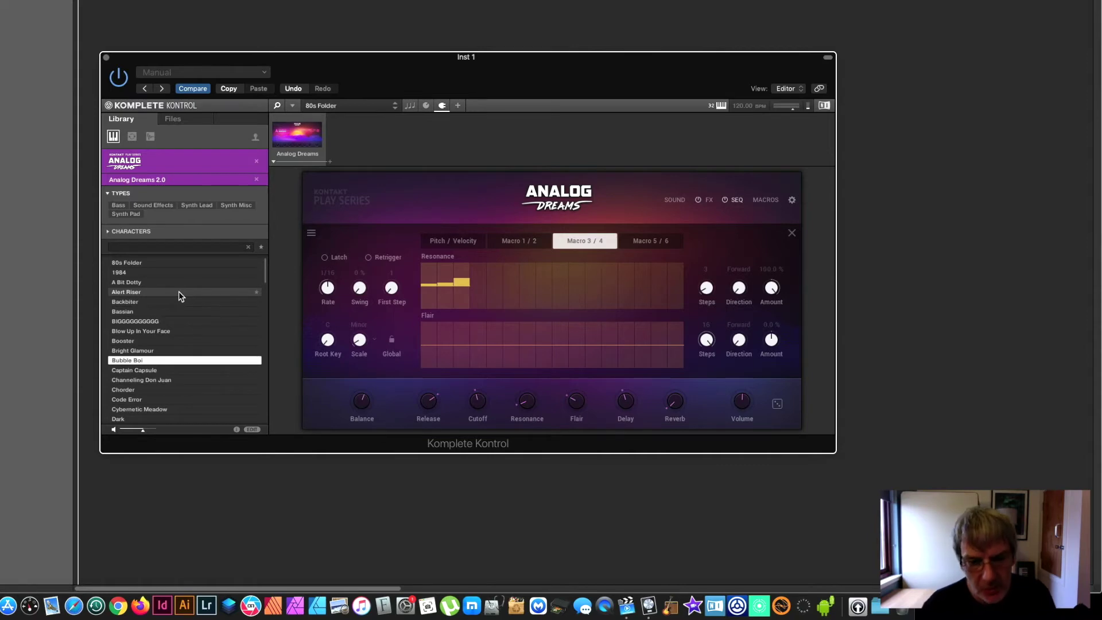
Step: Look over Bubble Boi's Pitch/Velocity and Macro 1/2, 3/4 and 5/6 sequencer pages
left_click(442, 241)
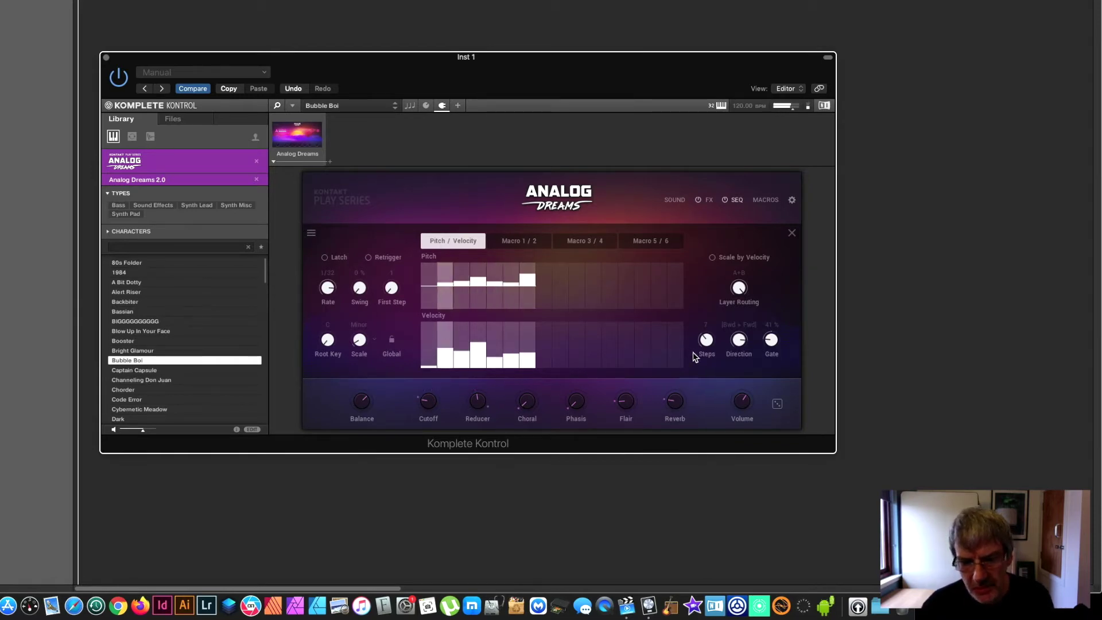
left_click(516, 242)
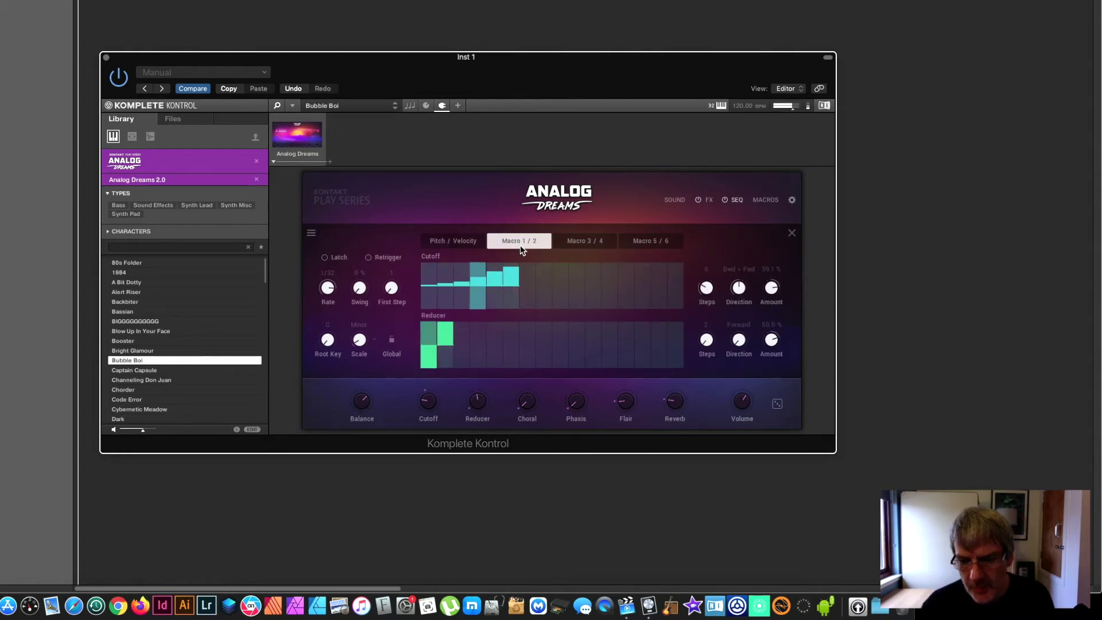
left_click(576, 241)
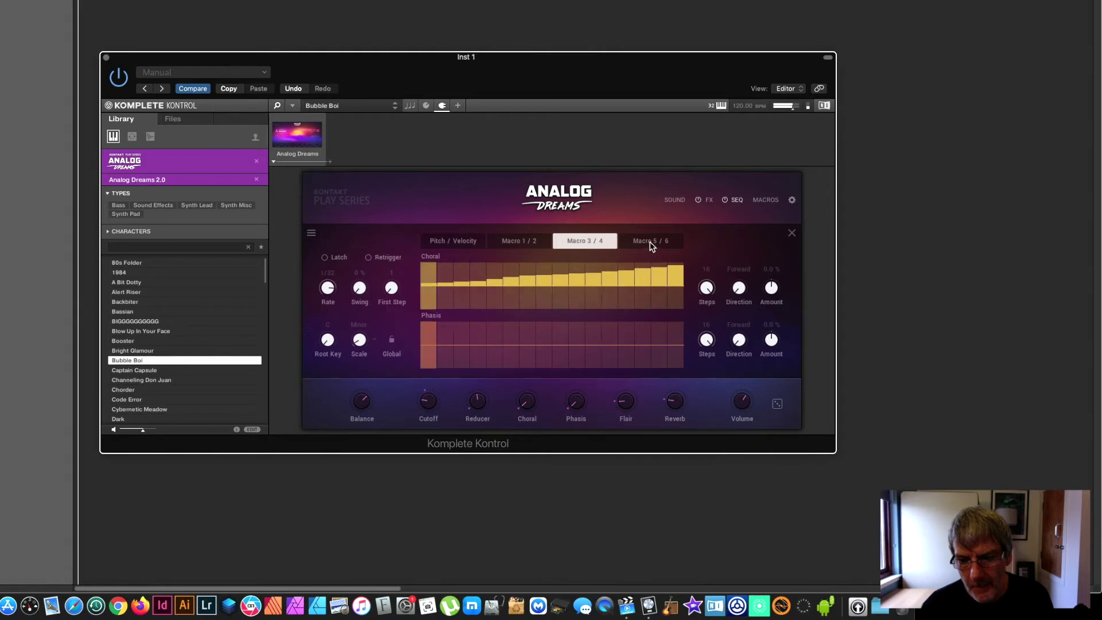
left_click(651, 245)
left_click(592, 242)
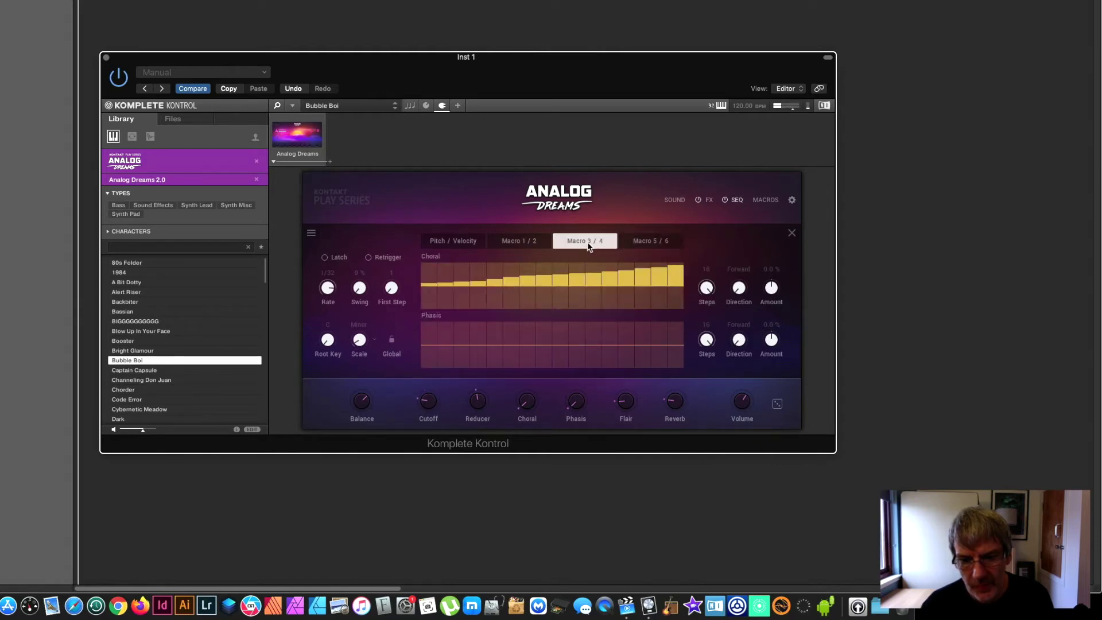
left_click(524, 245)
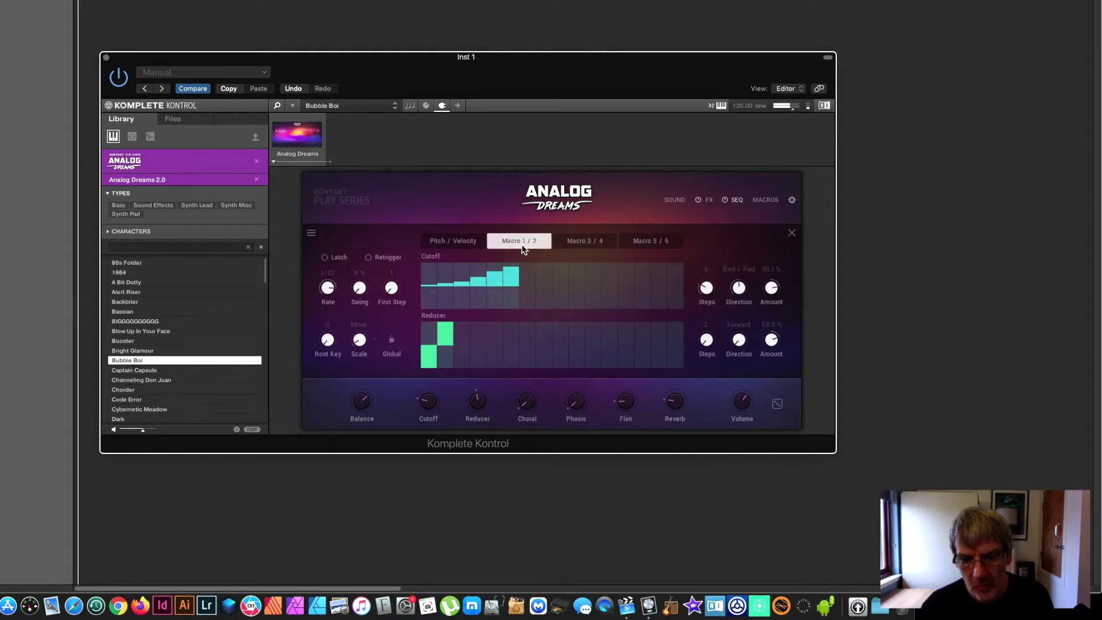
left_click(469, 246)
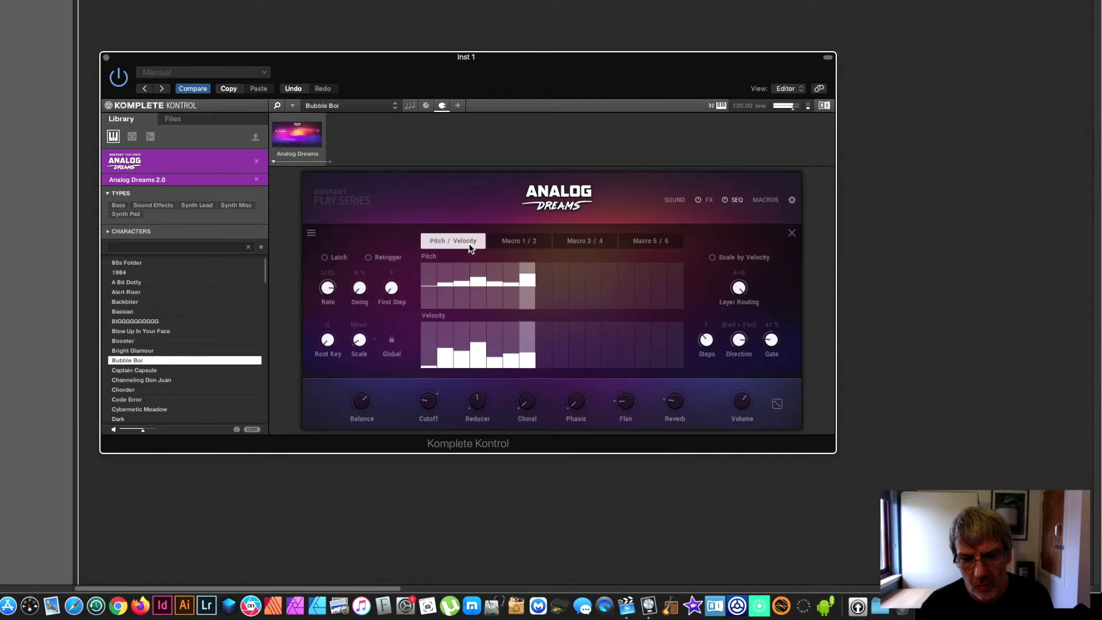
Step: Redraw the Choral macro's Choral Mix response curve freehand with several peaks, and select the unassigned second slot
left_click(766, 202)
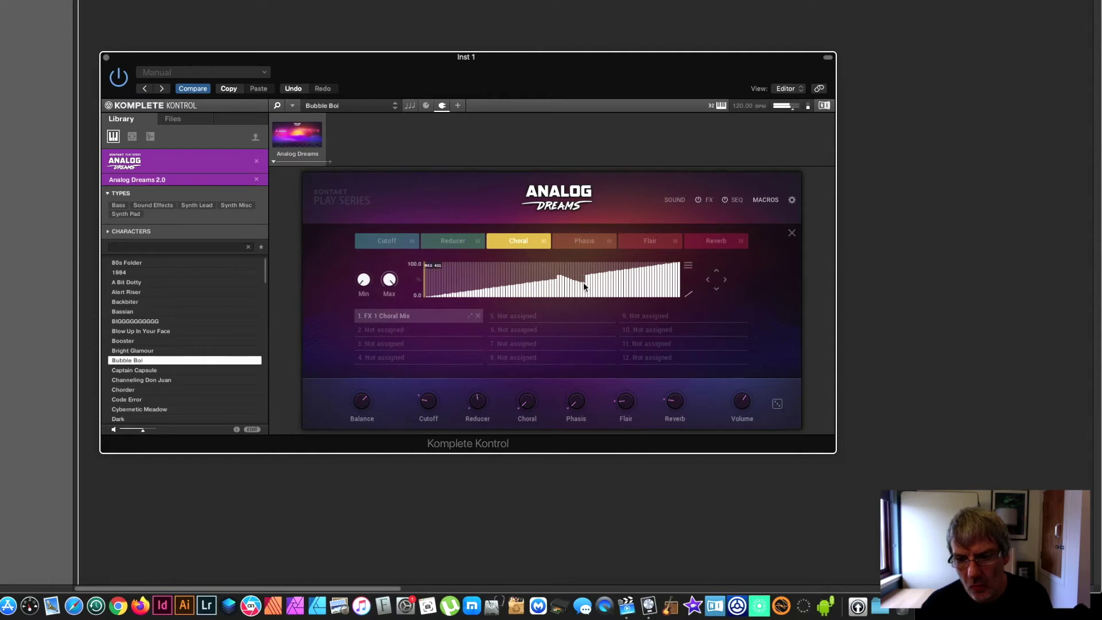
mouse_move(584, 283)
left_mouse_down()
mouse_move(685, 285)
mouse_move(452, 302)
mouse_move(497, 300)
left_mouse_up()
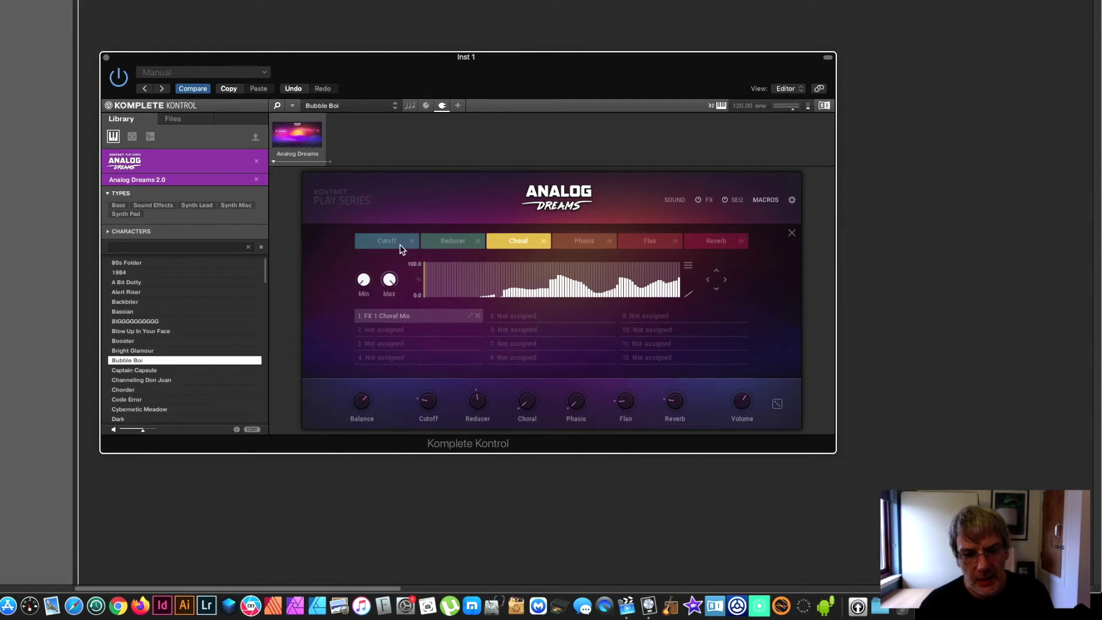
left_click(414, 332)
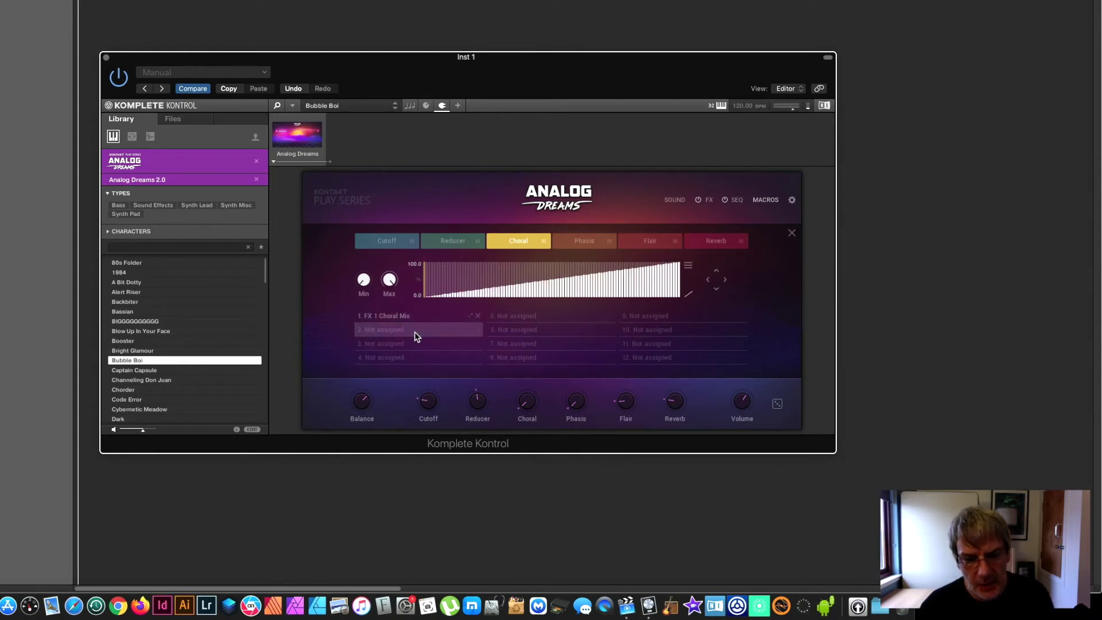
Step: Reshape the Cutoff macro's Layer B Cutoff curve into several humps and raise its minimum to about 16%
left_click(385, 242)
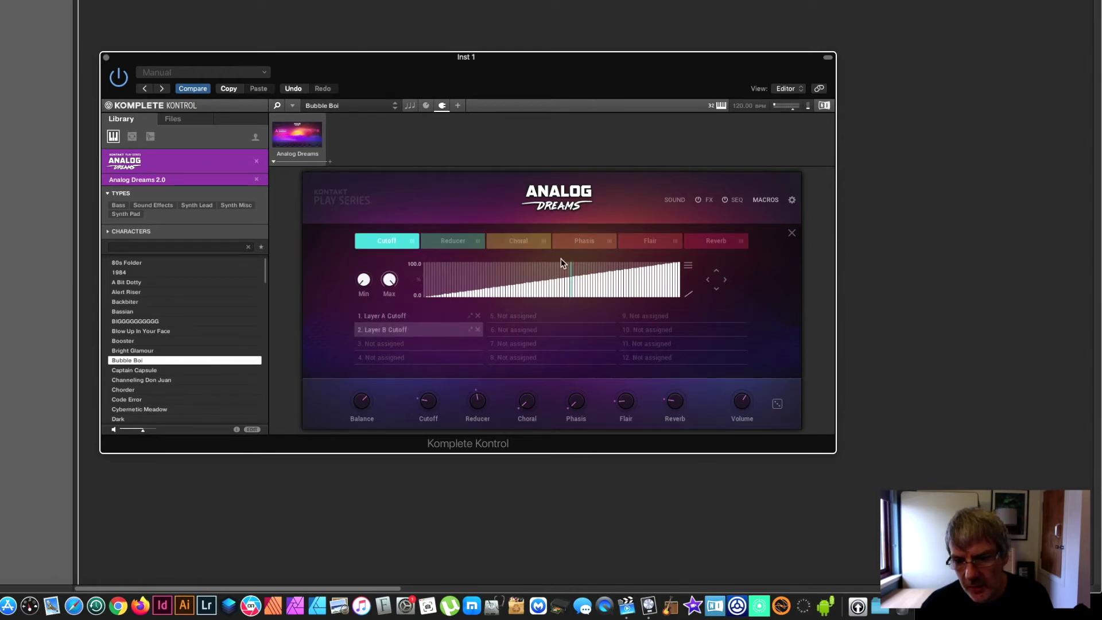
mouse_move(628, 287)
left_mouse_down()
mouse_move(683, 299)
mouse_move(608, 274)
mouse_move(565, 286)
left_mouse_up()
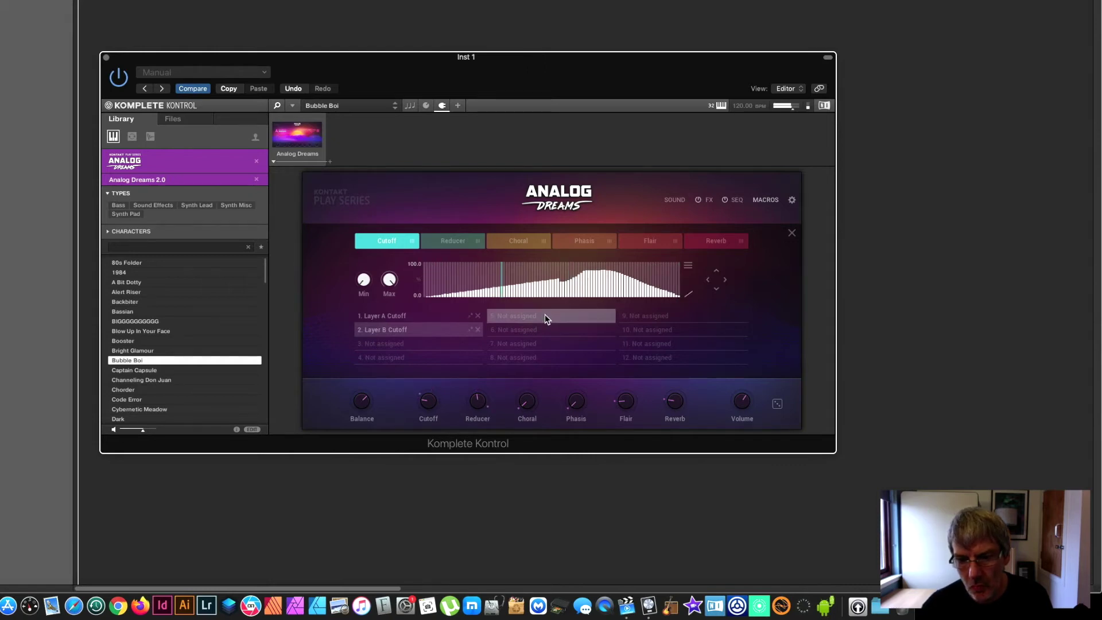
mouse_move(366, 272)
left_mouse_down()
mouse_move(352, 256)
mouse_move(353, 274)
left_mouse_up()
mouse_move(542, 289)
left_mouse_down()
mouse_move(513, 299)
mouse_move(441, 296)
left_mouse_up()
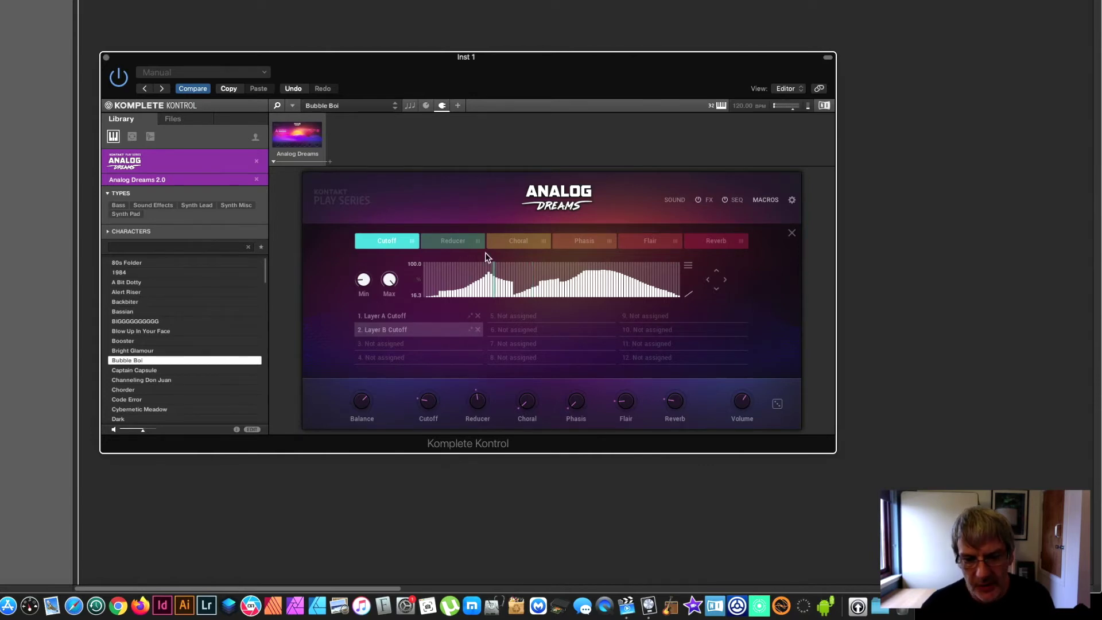
Step: Soften and mirror the response curve of the Phasis macro's unassigned second slot
left_click(587, 241)
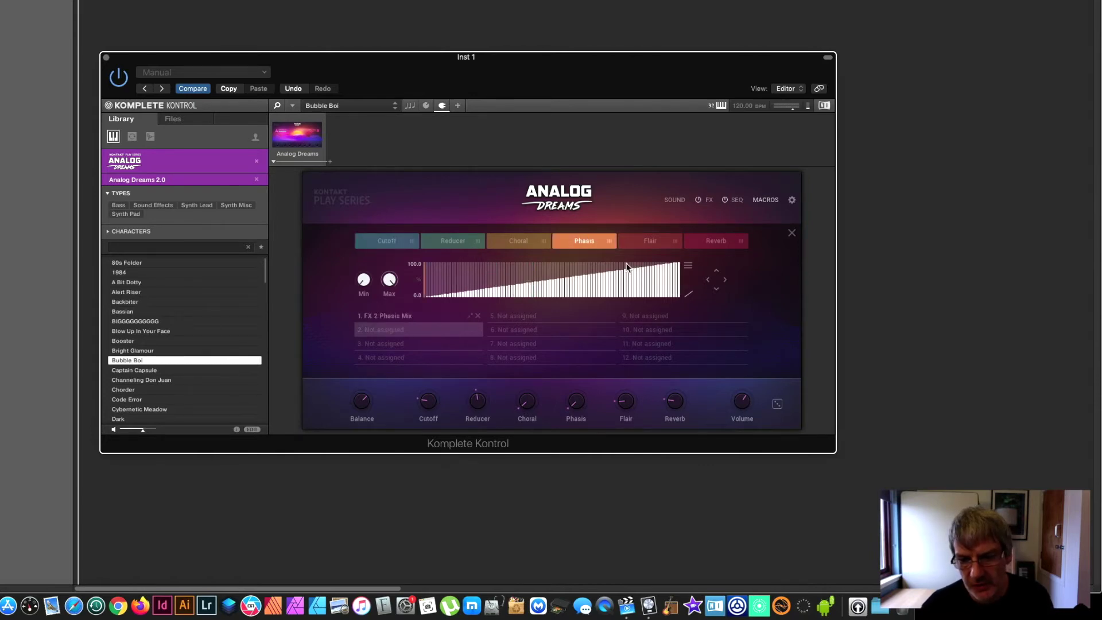
left_click(688, 266)
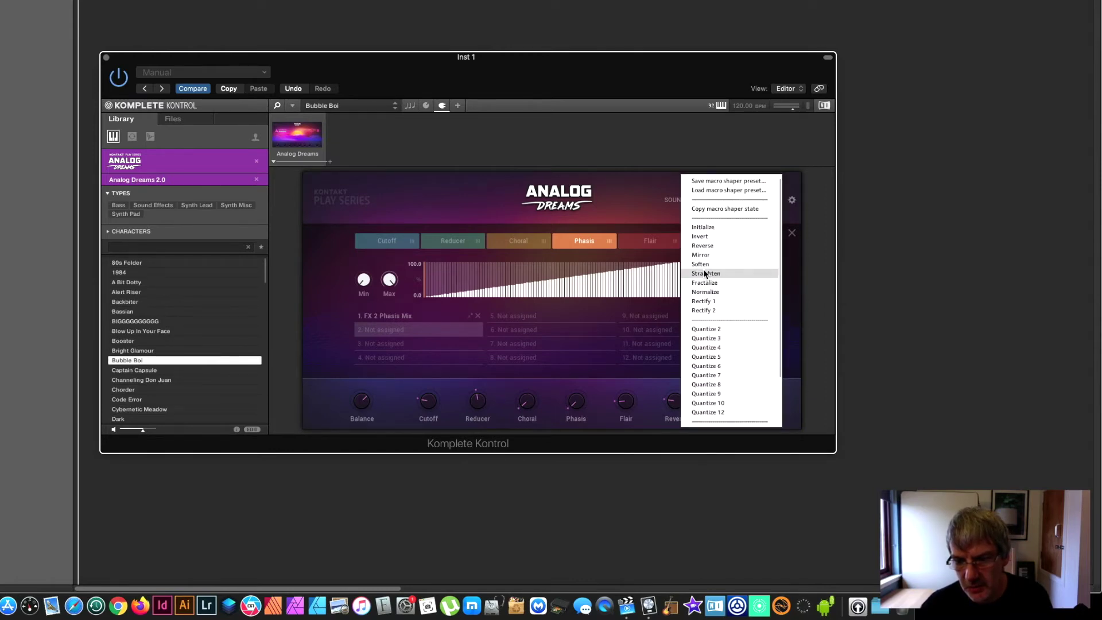
left_click(703, 266)
left_click(690, 263)
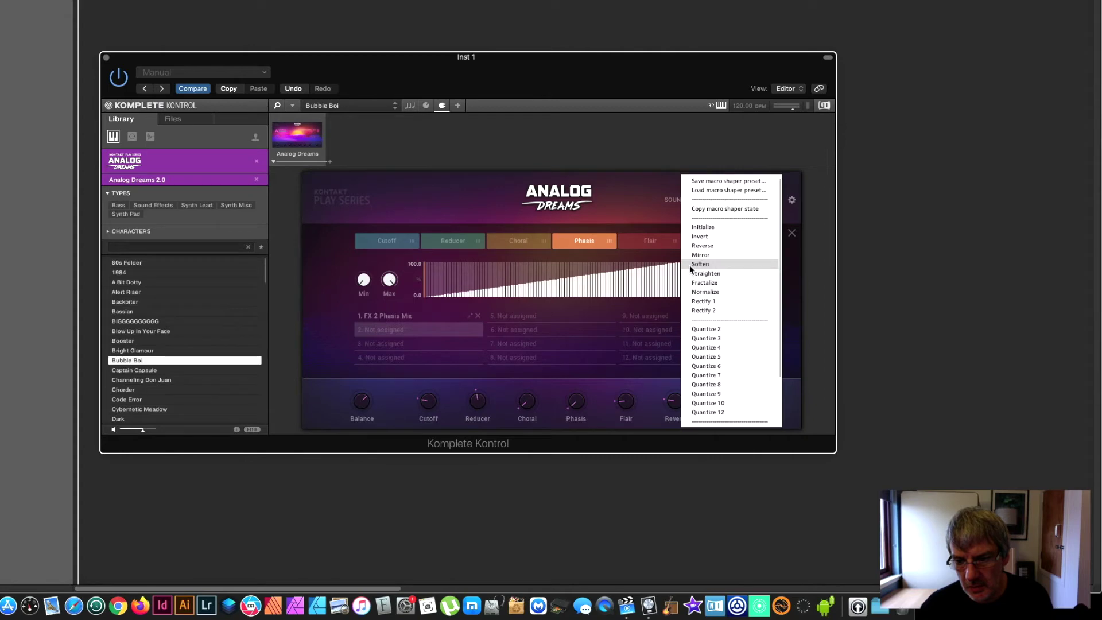
left_click(696, 255)
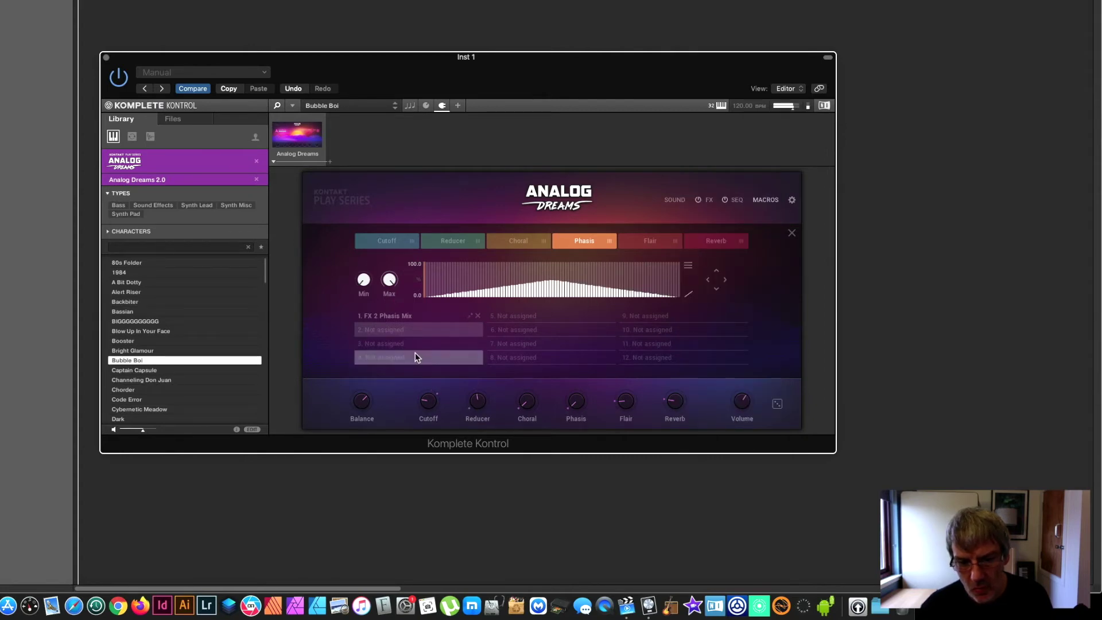
Step: Invert the curve of the Flair macro's unassigned second slot and adjust its minimum
left_click(658, 245)
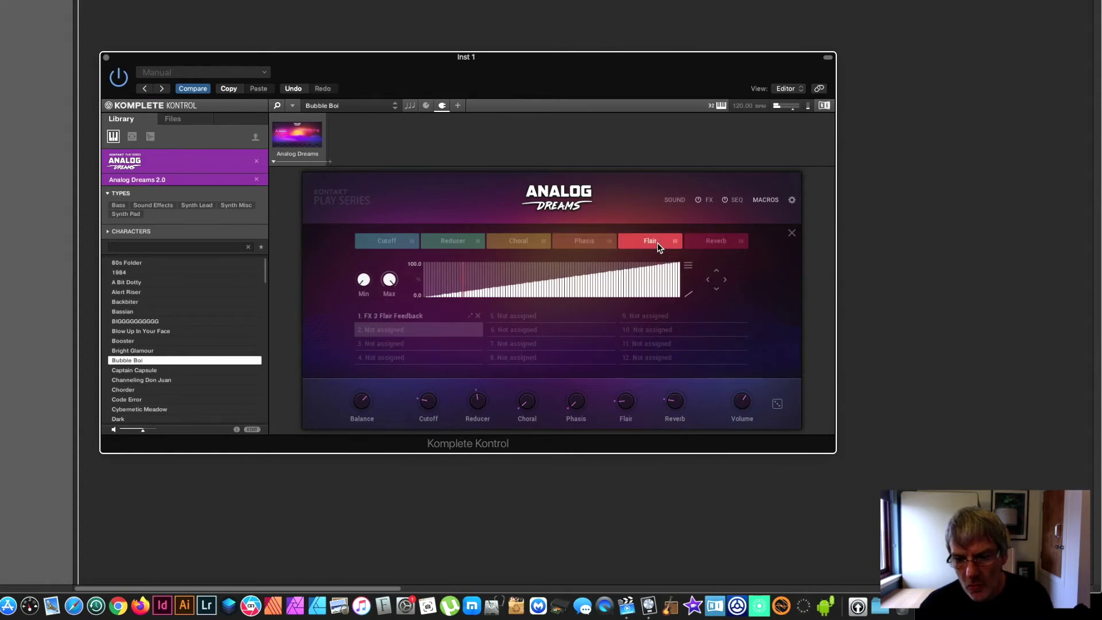
left_click(688, 267)
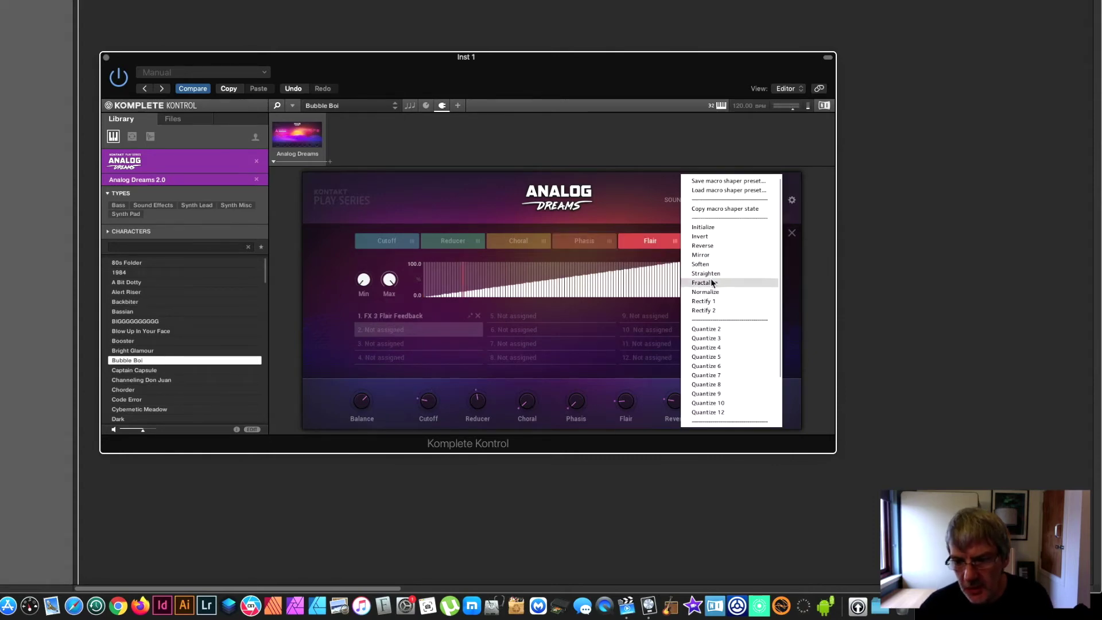
left_click(707, 238)
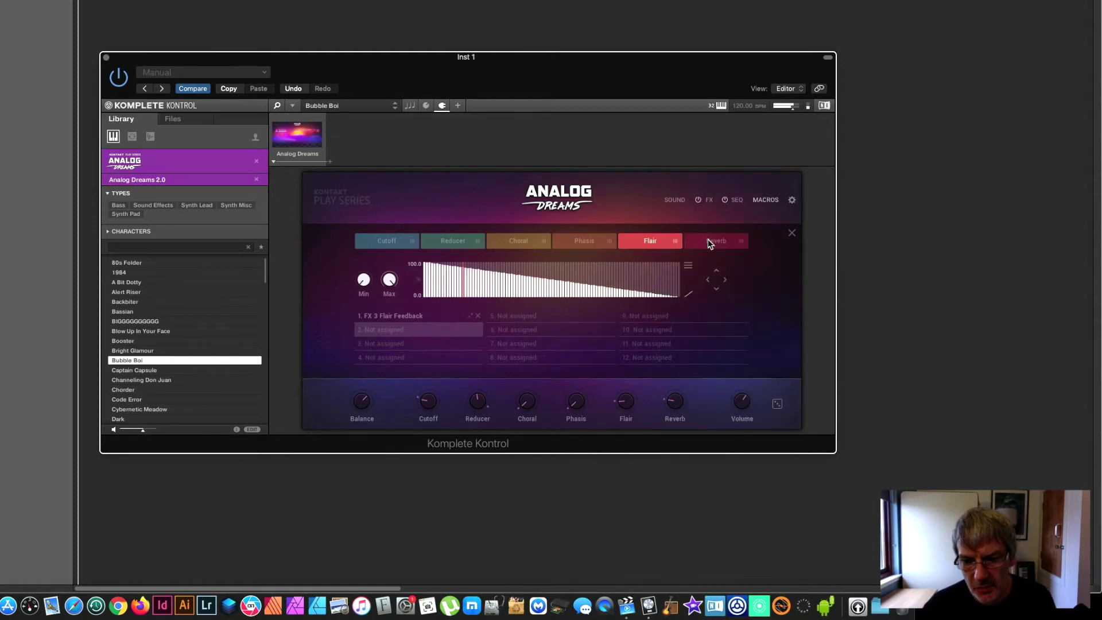
left_click_drag(366, 290, 352, 262)
Step: Extend Bubble Boi's pitch and velocity sequence to 16 steps and compare it with the Macro 1/2 page
left_click(737, 200)
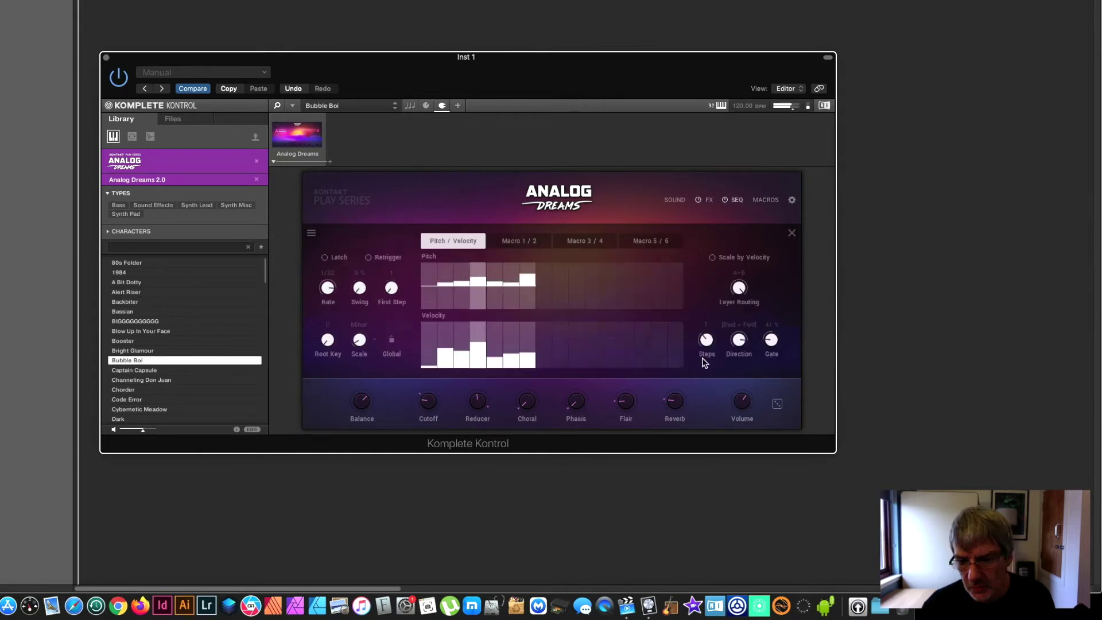
left_click_drag(696, 335, 690, 249)
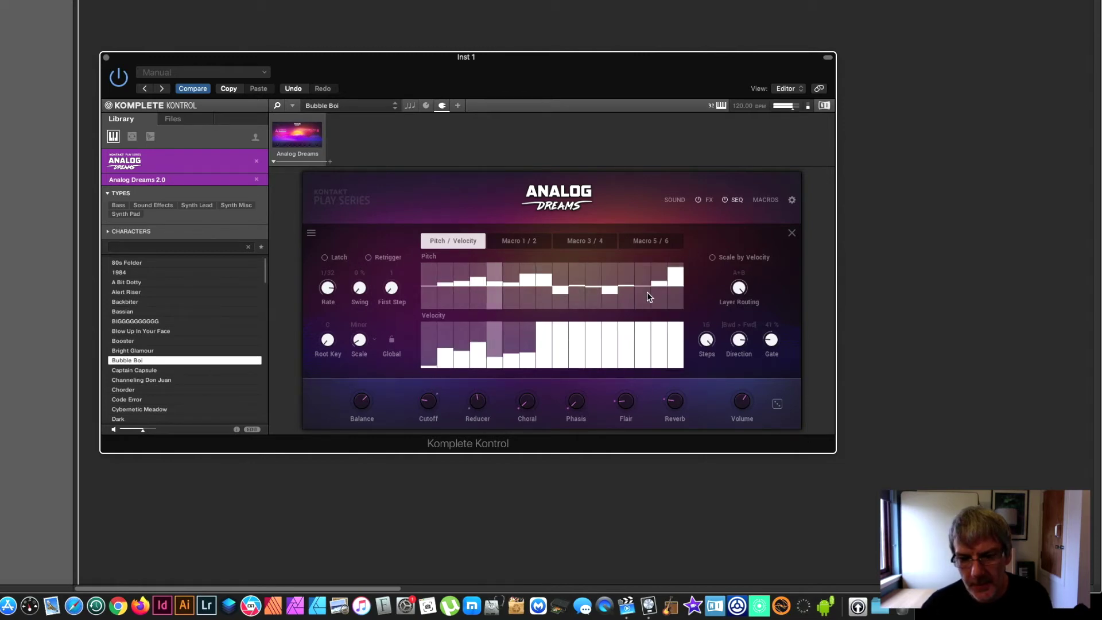
left_click(533, 243)
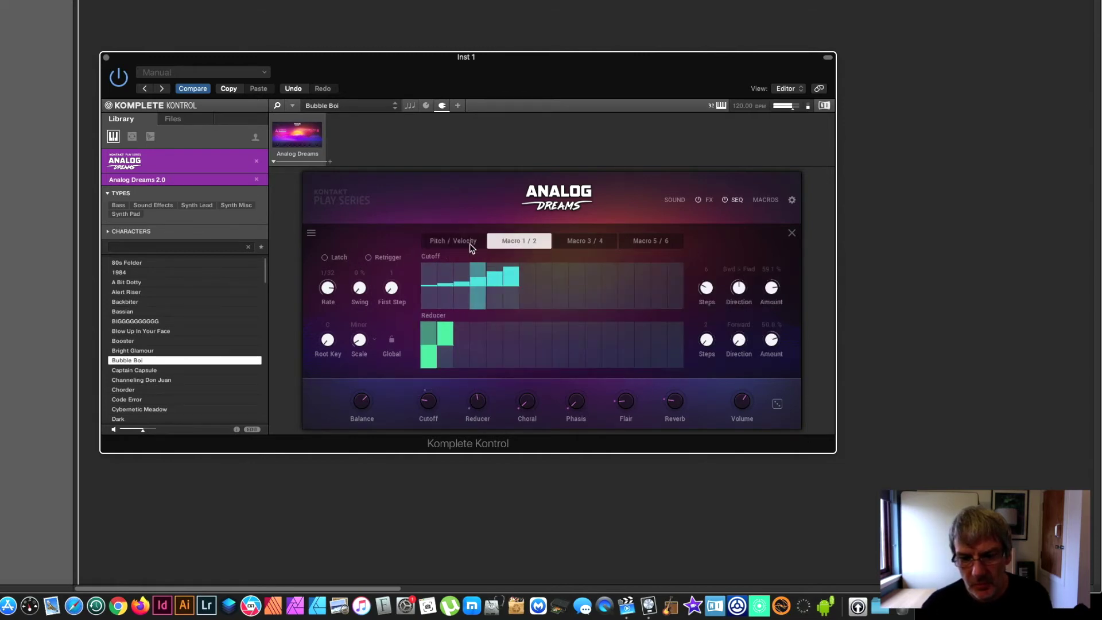
left_click(453, 240)
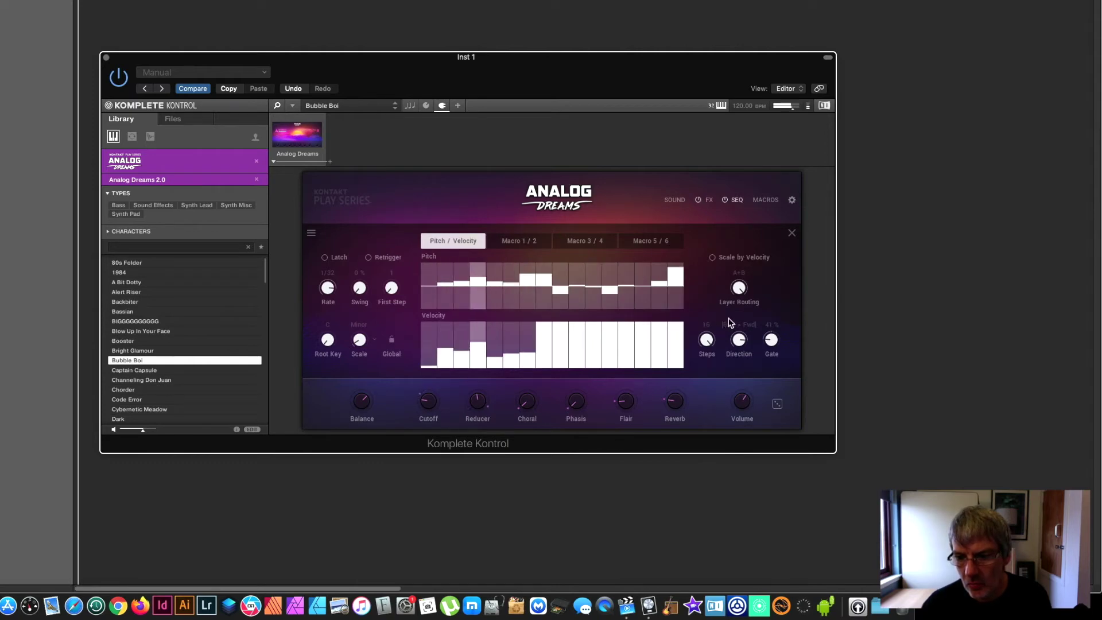
Step: Set the Cutoff macro sequence amount to about 31% and return to the sound page
left_click(523, 241)
left_click_drag(771, 288, 772, 294)
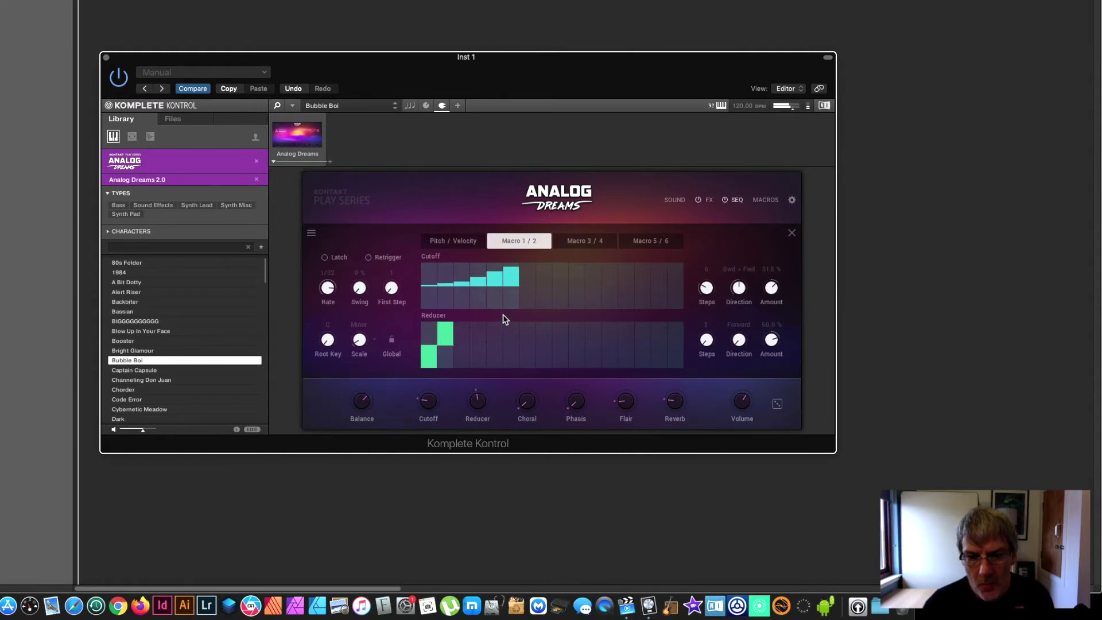
left_click(674, 200)
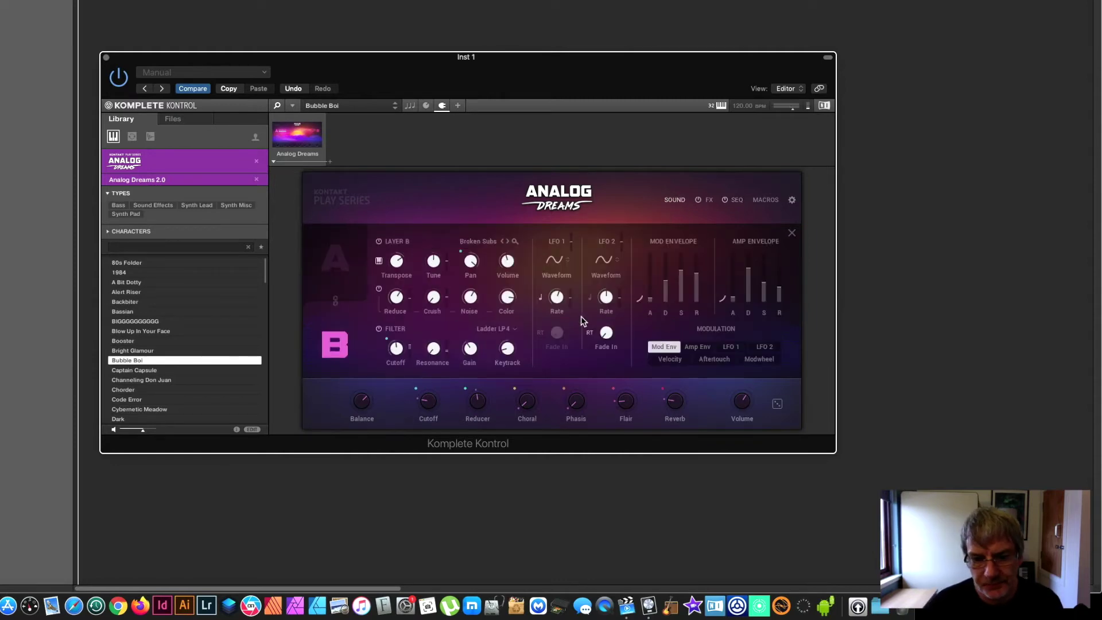
Step: Close the sound page and load the Hideaway preset from the Analog Dreams 2.0 preset list
left_click(675, 199)
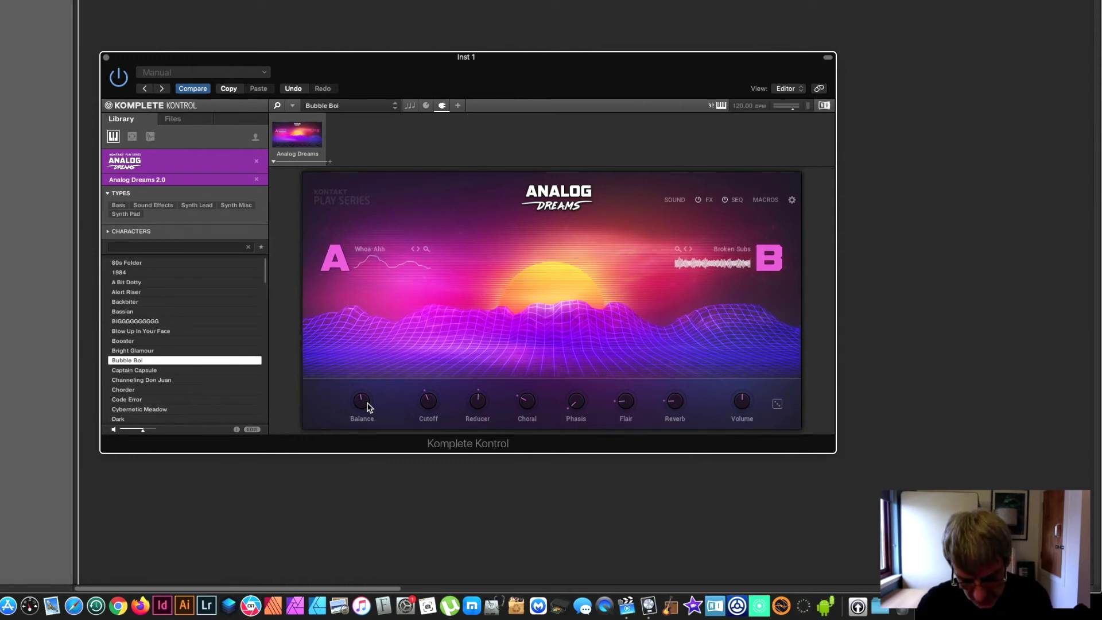
mouse_move(368, 407)
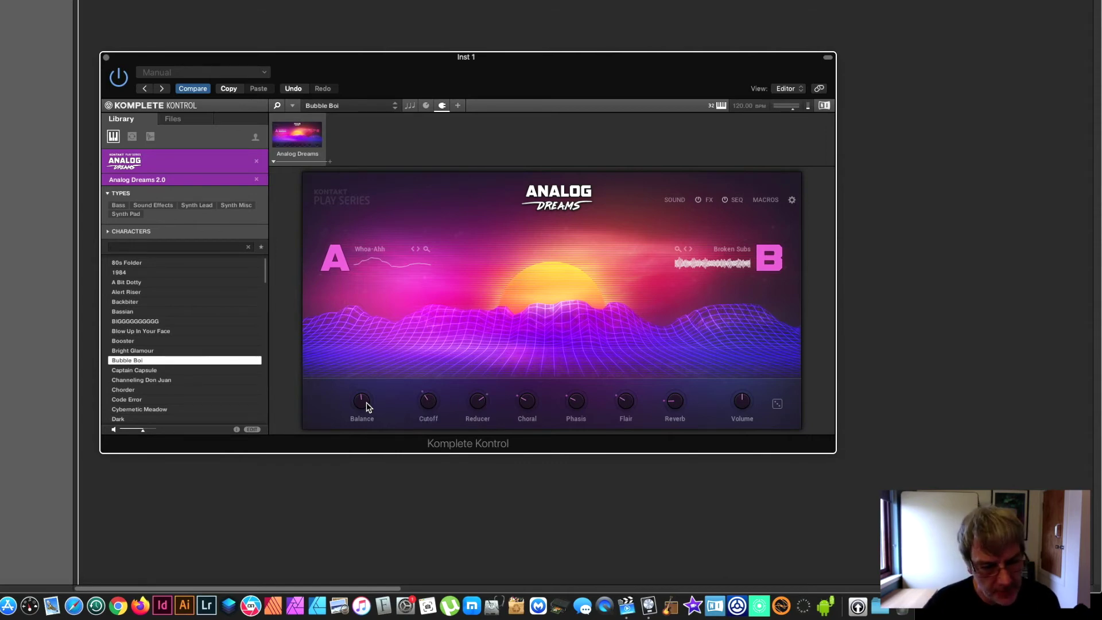
key("Up")
key("Down")
key("Down")
key("Down")
key("Down")
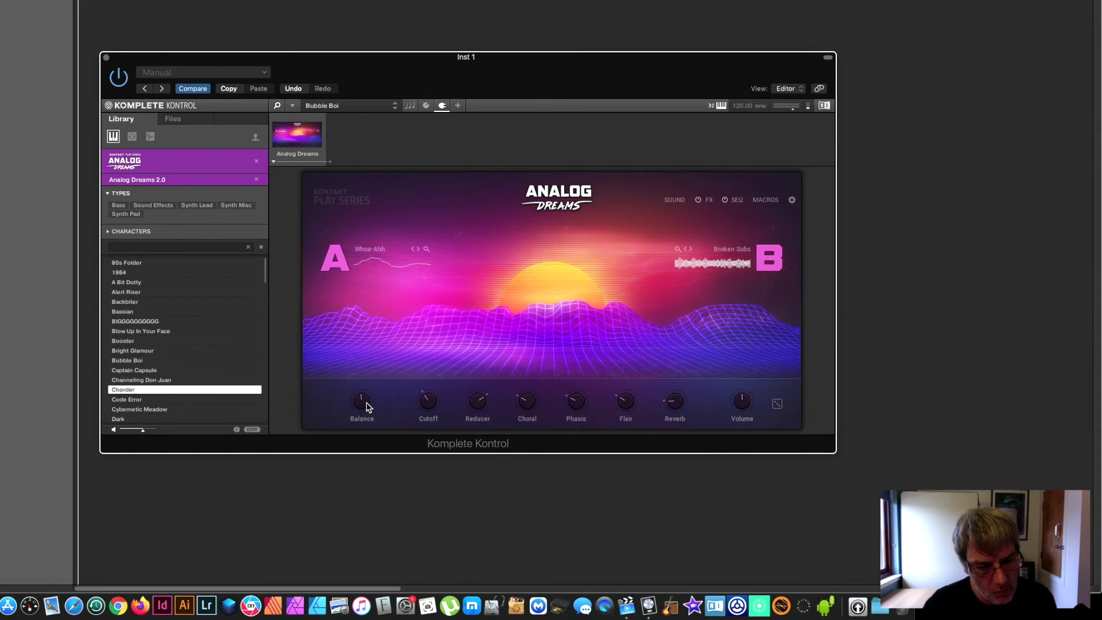
key("Down")
key("Down")
key("Down")
key("Down")
key("Down")
key("Down")
key("Down")
key("Down")
key("Down")
key("Down")
key("Down")
key("Down")
key("Down")
key("Down")
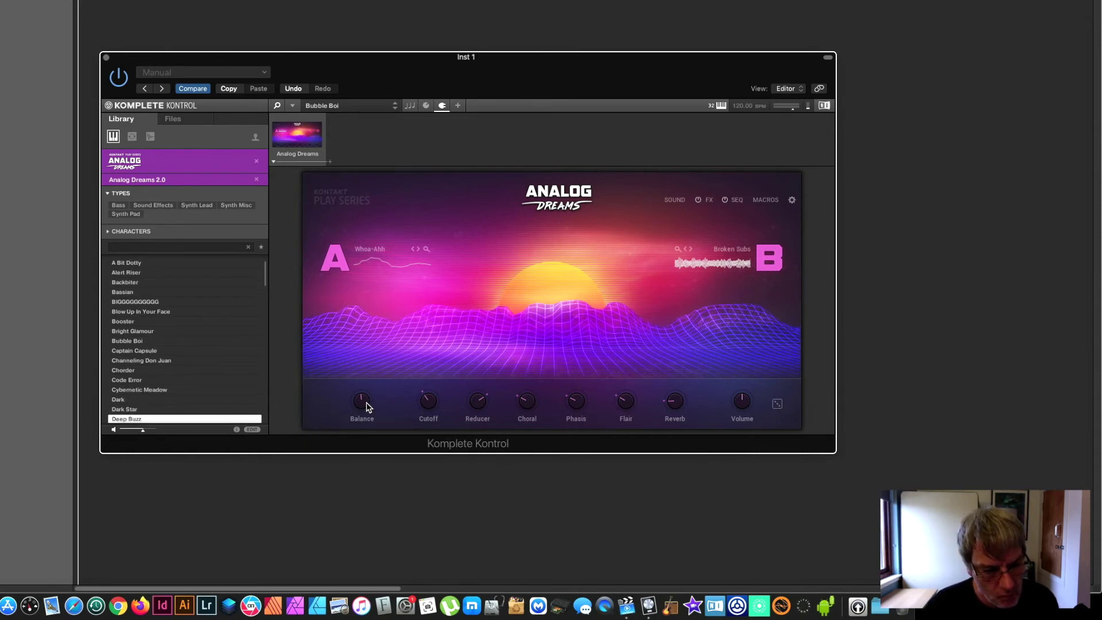
key("Down")
key("Down")
key("Down")
key("Down")
key("Down")
key("Down")
key("Down")
key("Down")
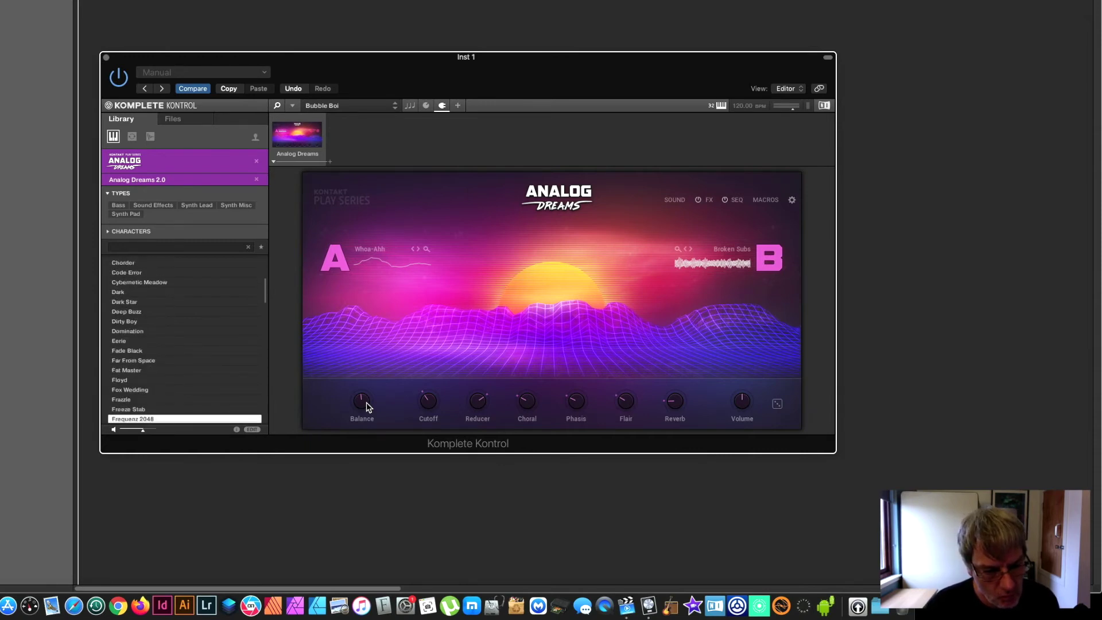
key("Down")
key("Down")
key("Down")
key("Down")
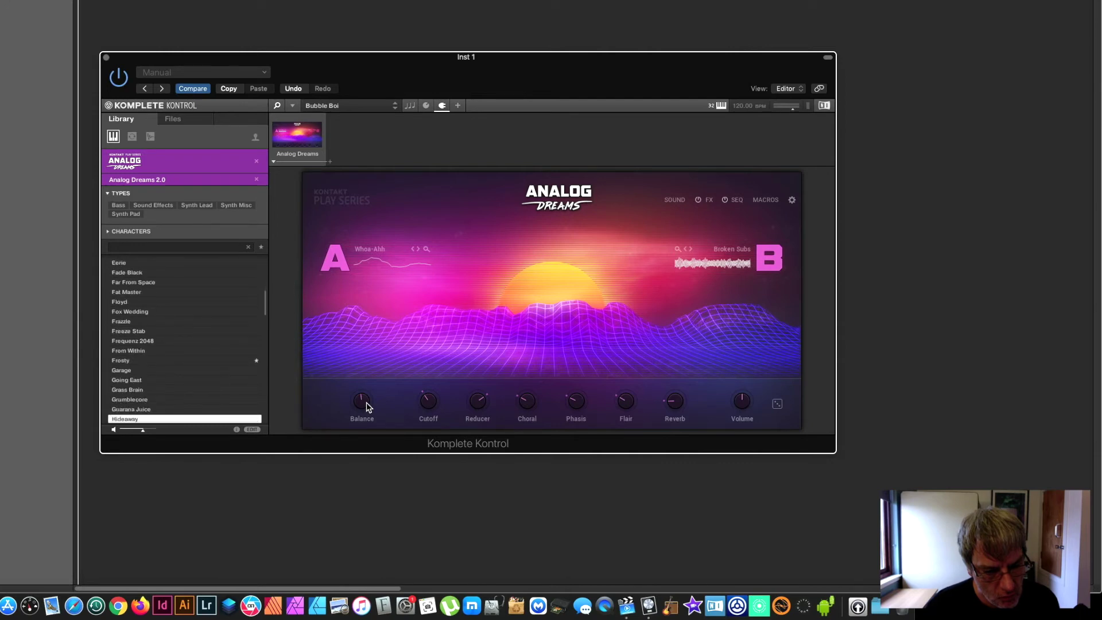
key("Up")
key("Up")
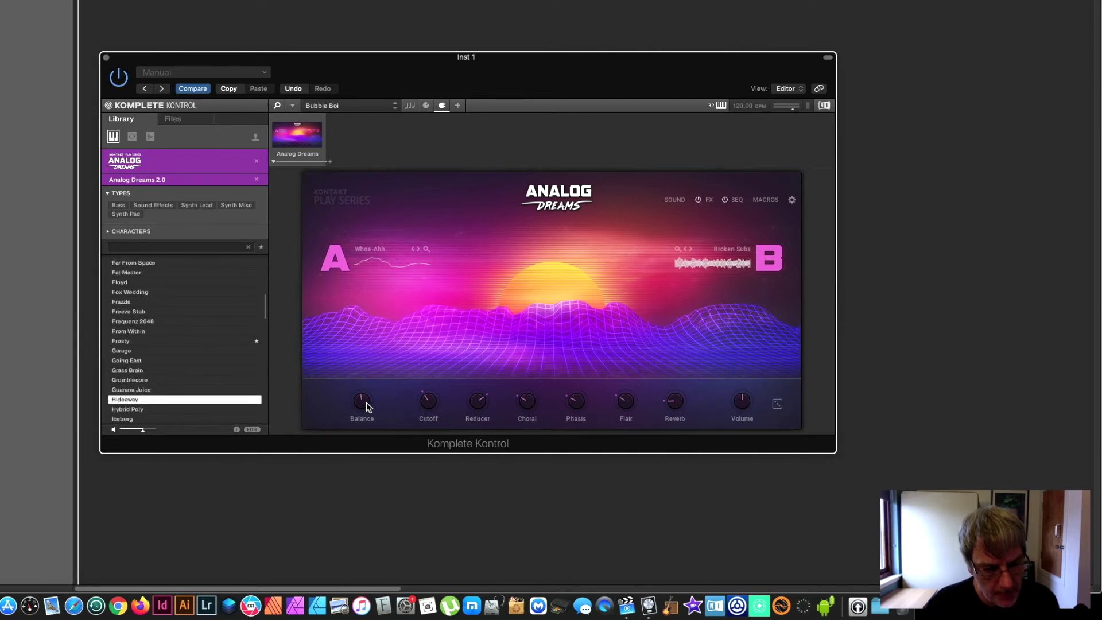
key("Return")
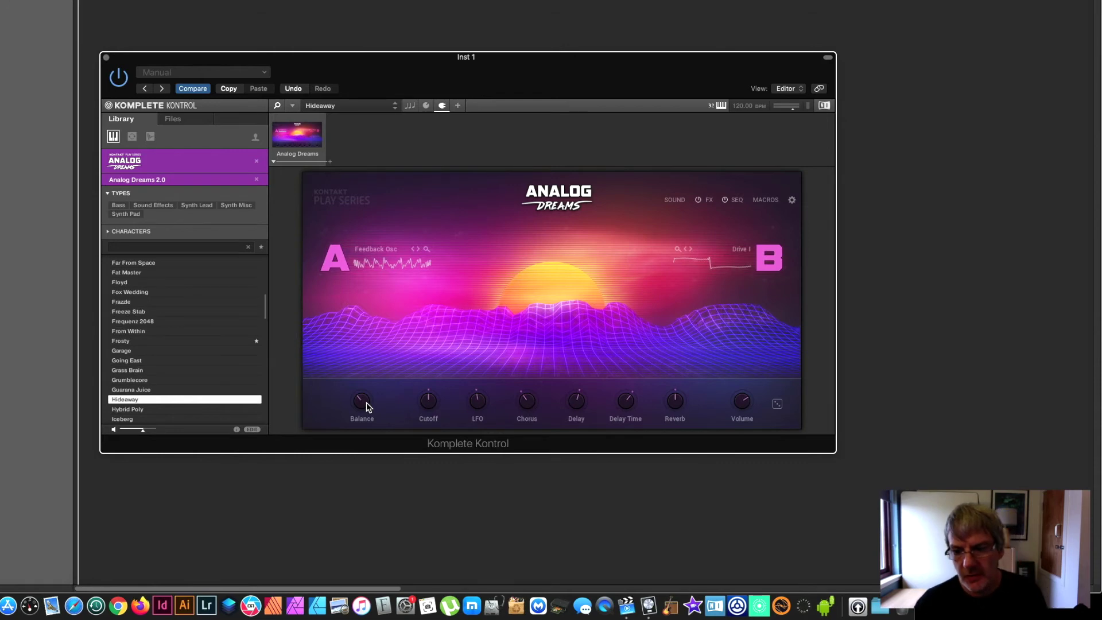
Step: Check Hideaway's layer B sound page and show the pitch and velocity patterns with the sequencer turned on
left_click(732, 203)
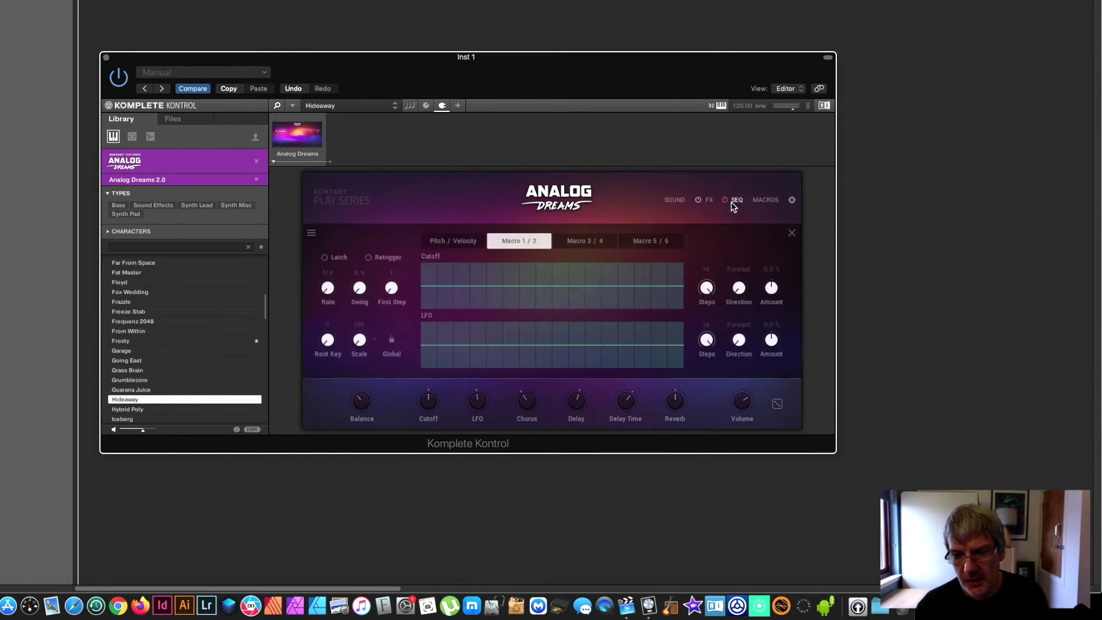
left_click(678, 204)
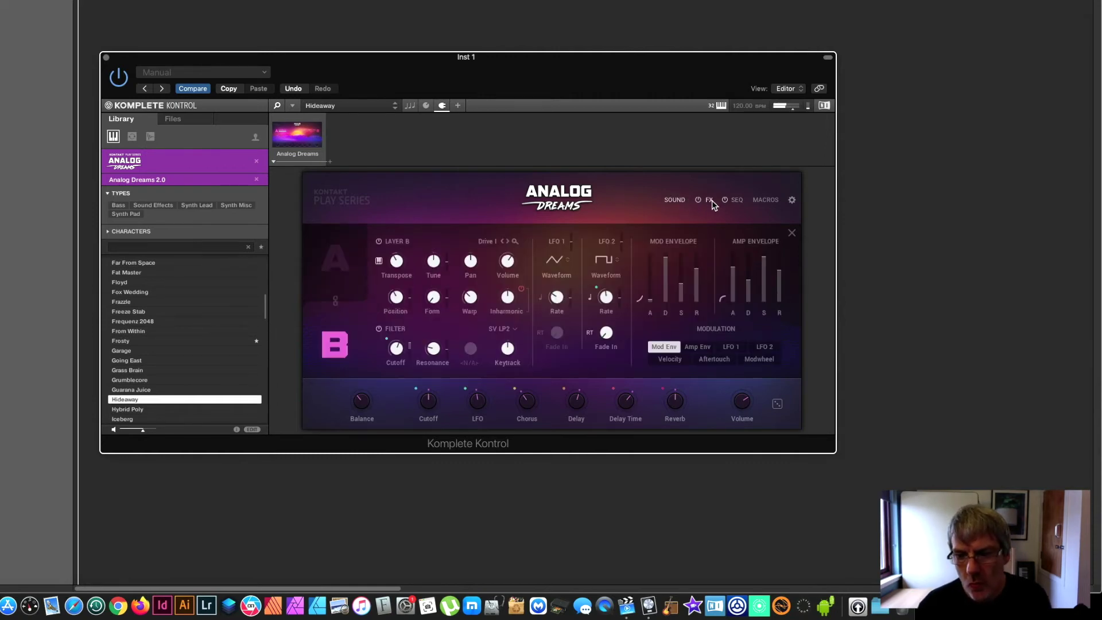
left_click(734, 201)
left_click(457, 242)
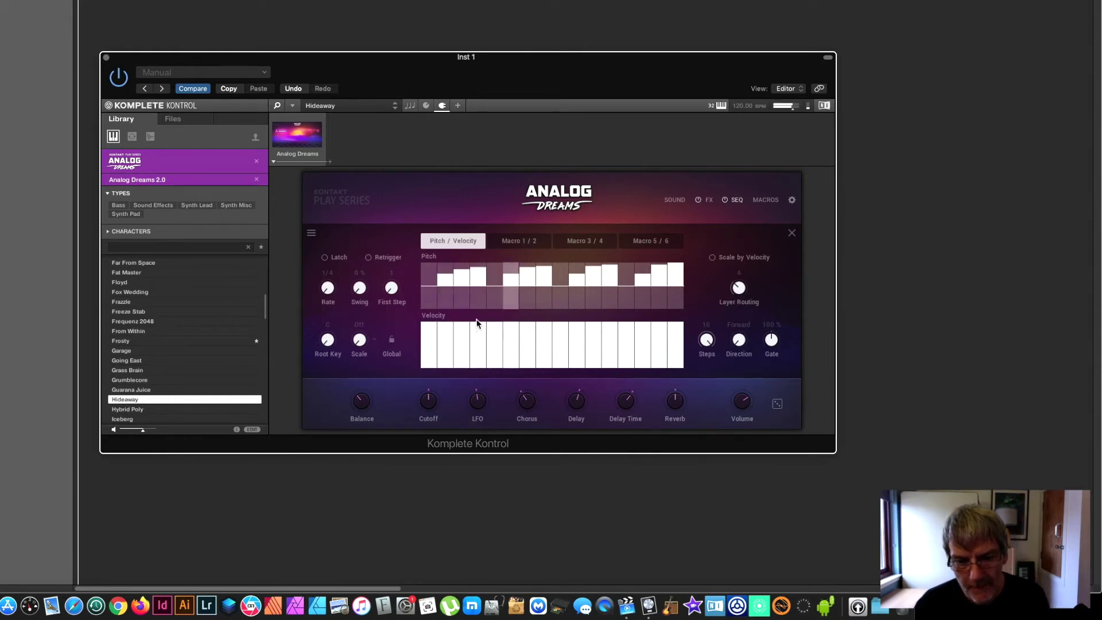
Step: Lower the pitch of sequencer steps 4, 8 and 16 below the centre line and place step 12 slightly above it
left_click(478, 299)
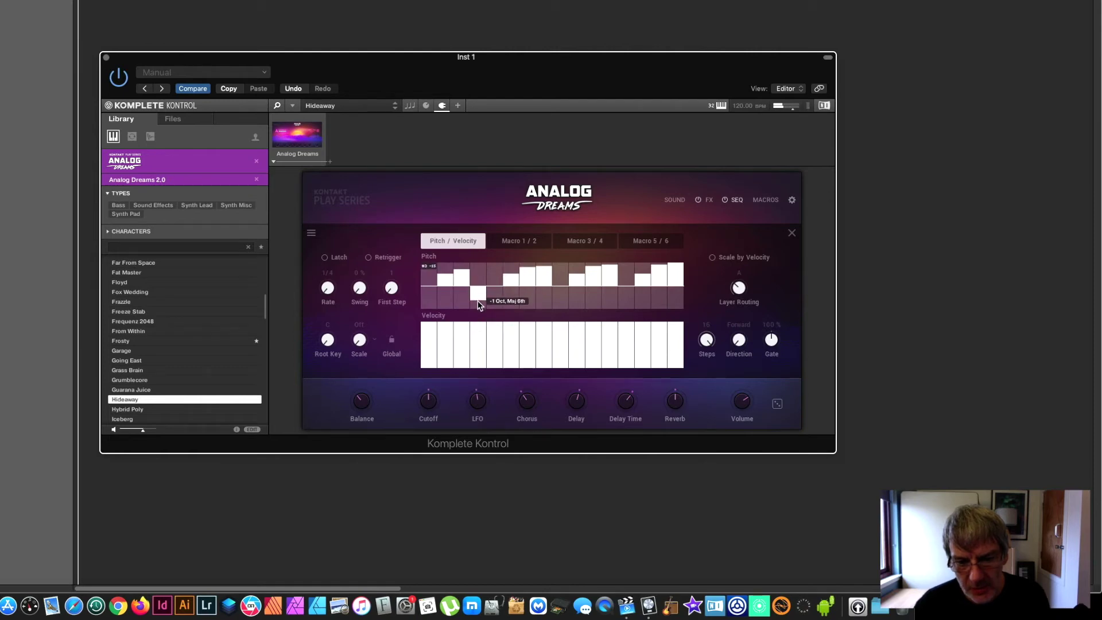
left_click(544, 295)
left_click(613, 302)
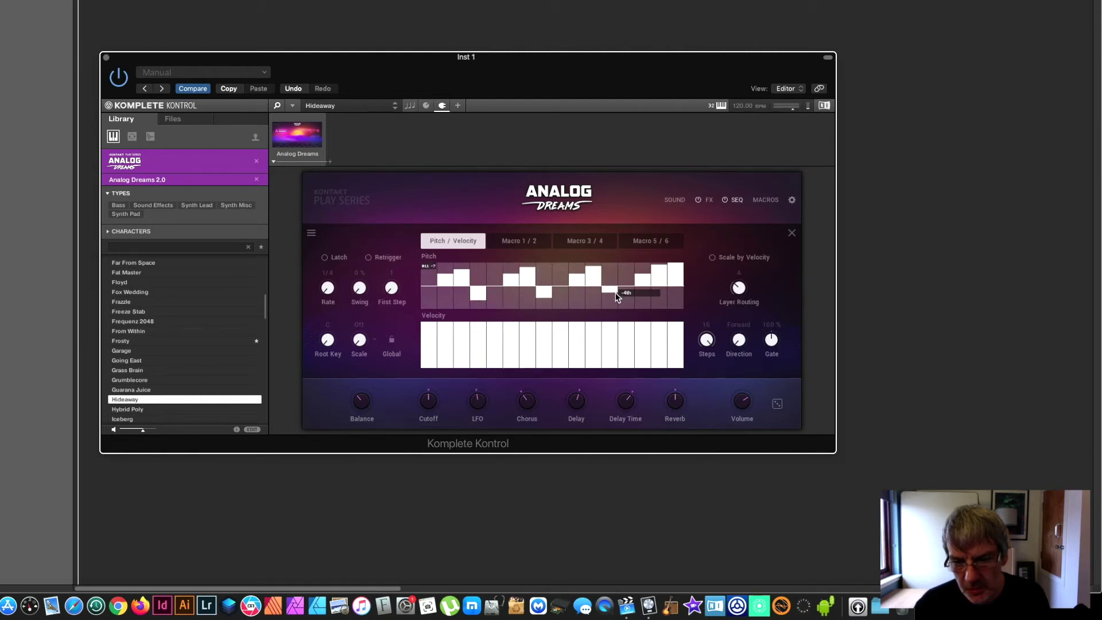
left_click(675, 298)
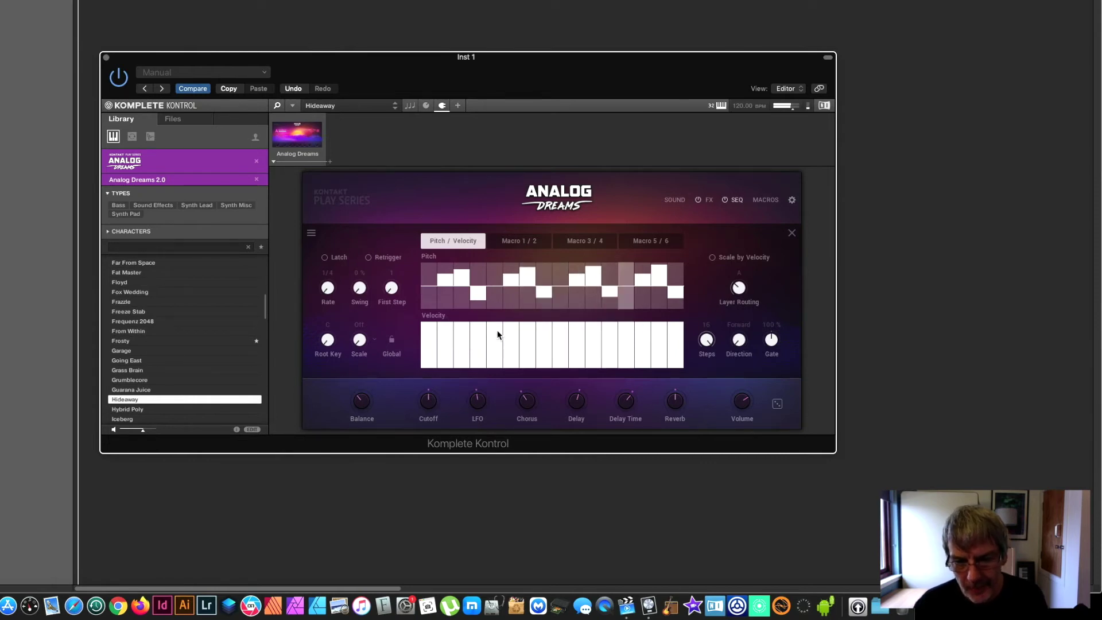
mouse_move(609, 296)
left_mouse_down()
mouse_move(610, 284)
mouse_move(594, 294)
left_mouse_up()
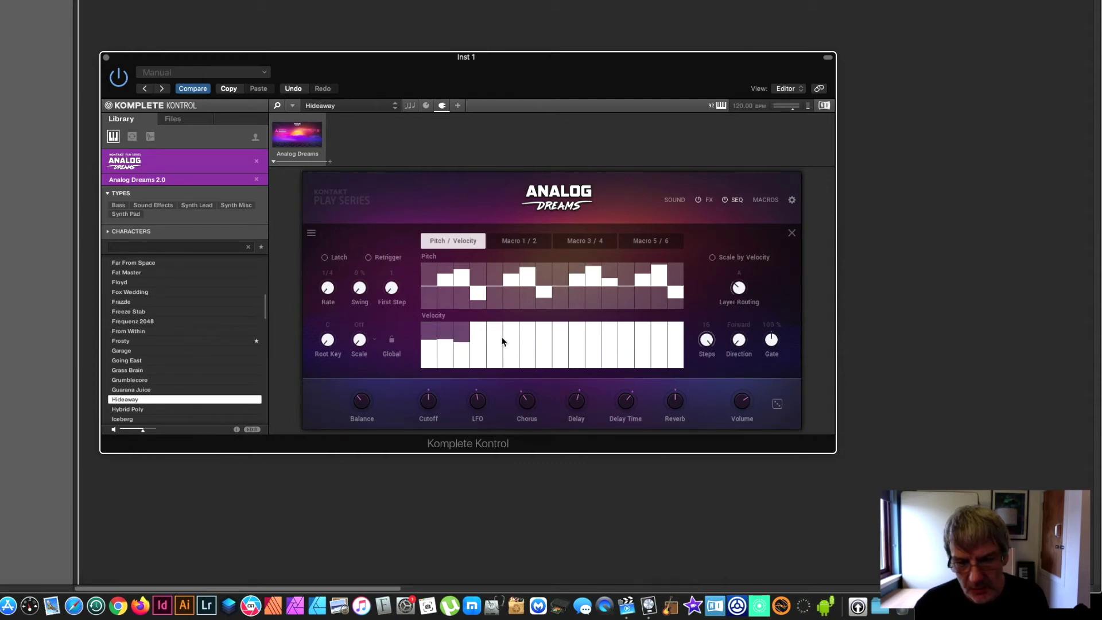
Step: Reduce the velocity of steps 8 to 10 and 14 to 16, and ramp steps 1 to 3 up from a low start
left_click_drag(540, 340, 656, 346)
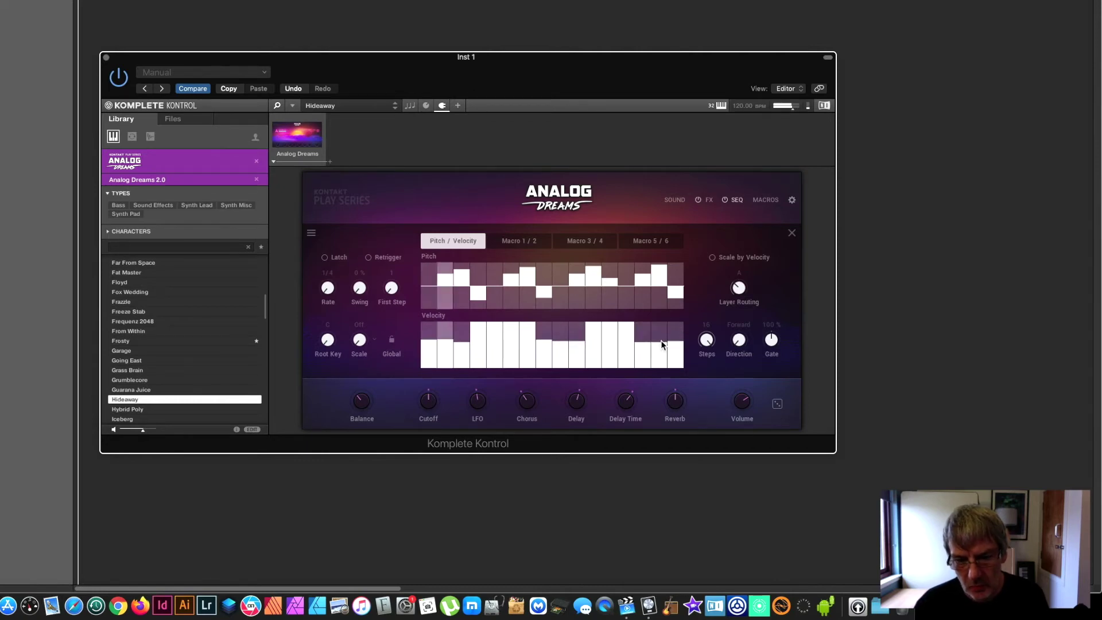
left_click_drag(453, 342, 425, 358)
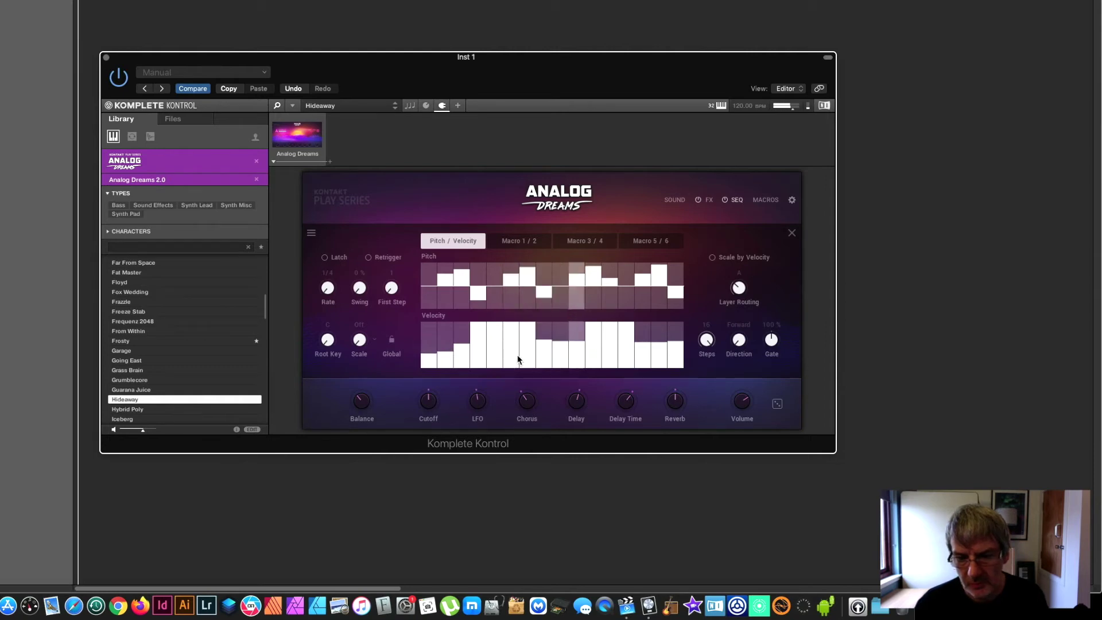
left_click(540, 349)
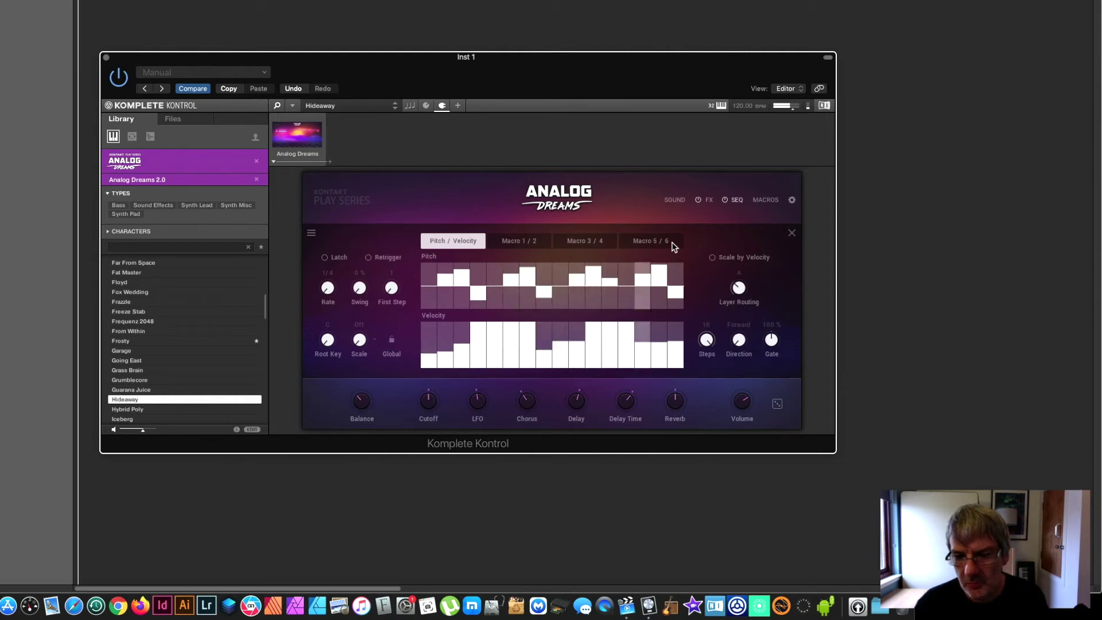
Step: Draw a Cutoff macro sequence dipping early and again near the end, with an amount of about 36% and direction Fwd + Bwd
left_click(708, 201)
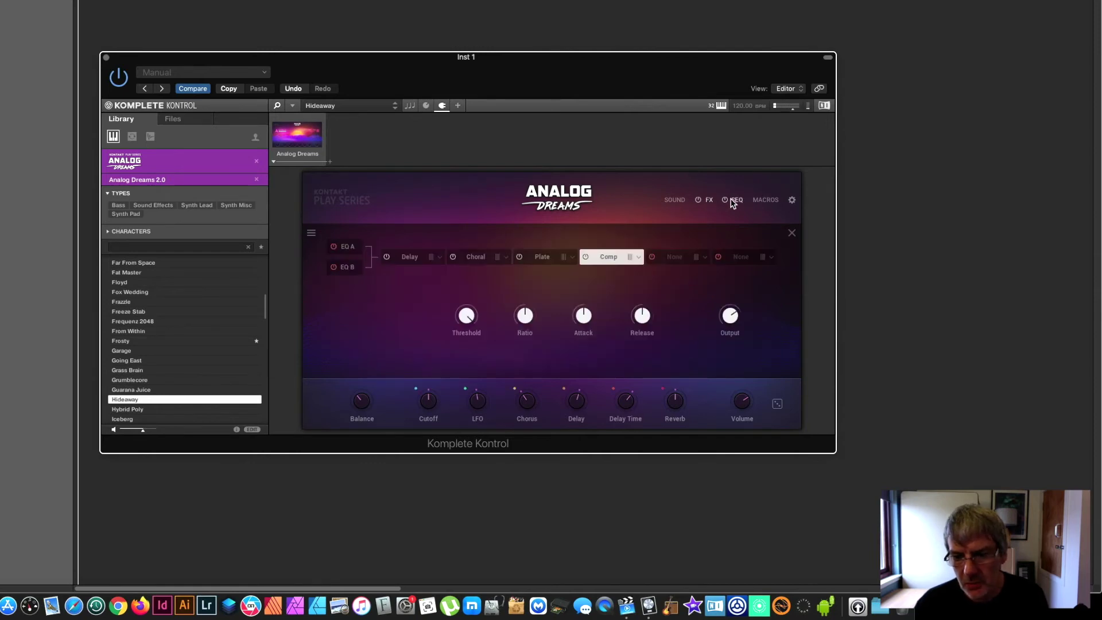
left_click(732, 200)
left_click(518, 246)
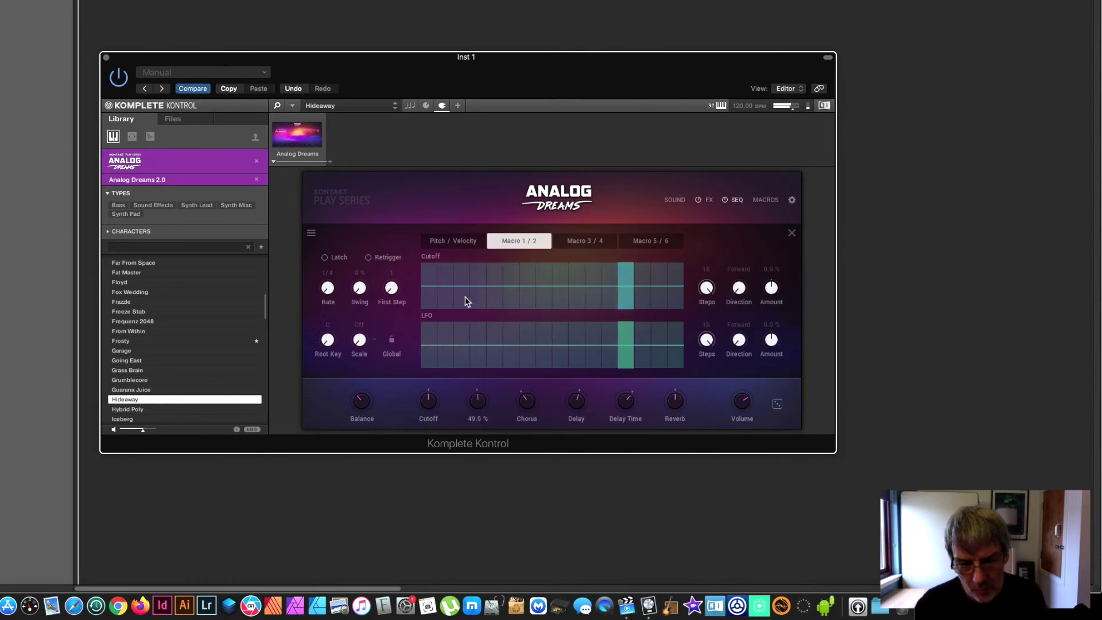
left_click(443, 289)
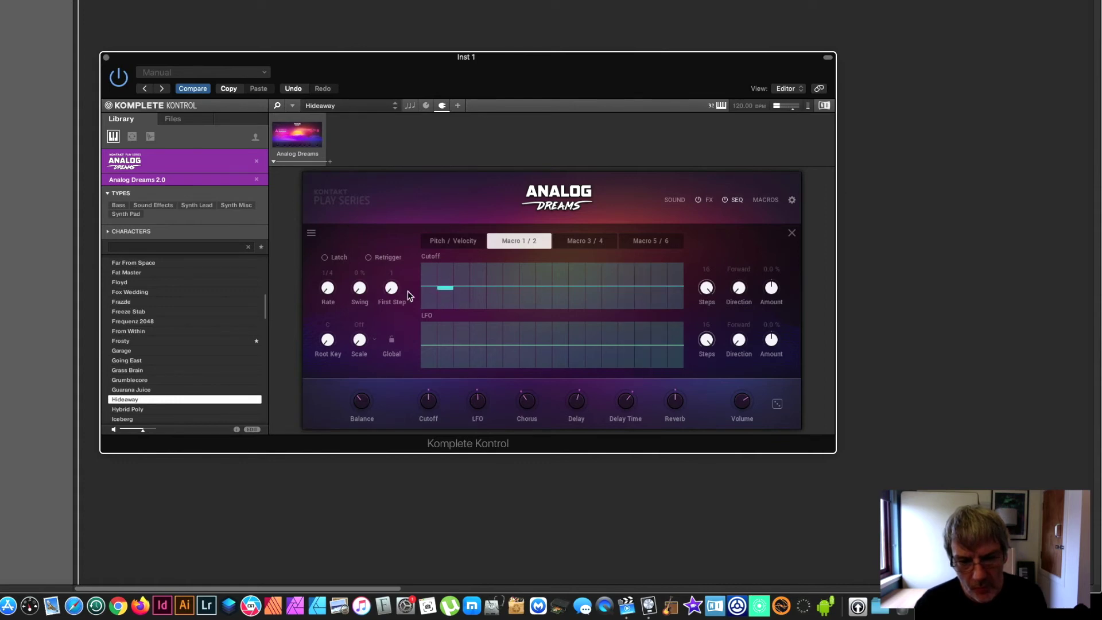
mouse_move(465, 295)
left_mouse_down()
mouse_move(519, 305)
mouse_move(658, 277)
left_mouse_up()
left_click_drag(770, 287, 764, 280)
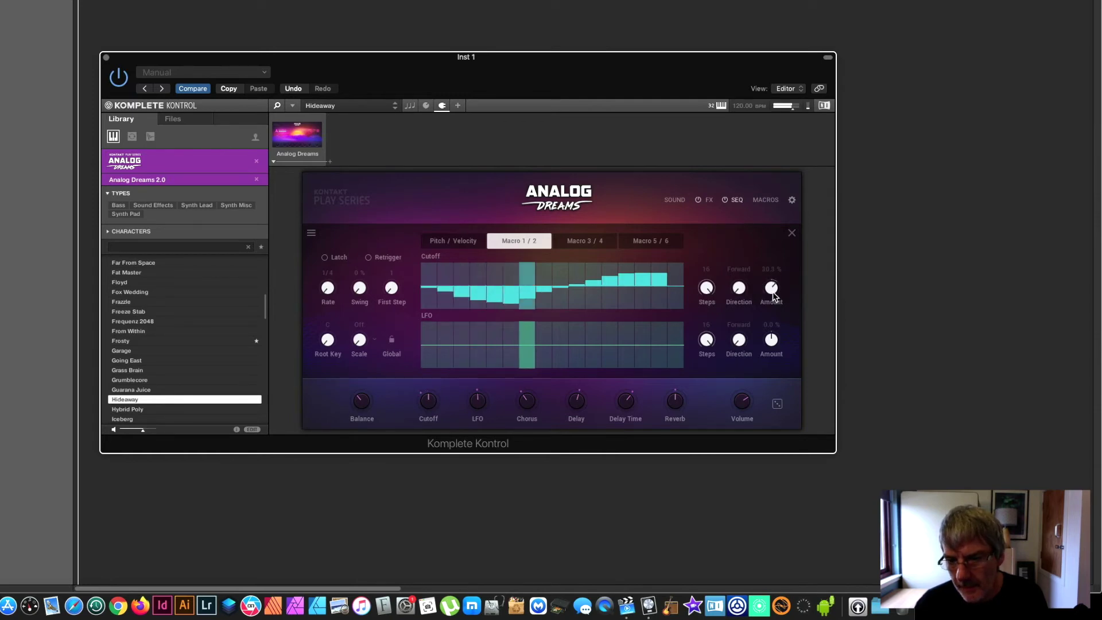
left_click_drag(775, 298, 771, 294)
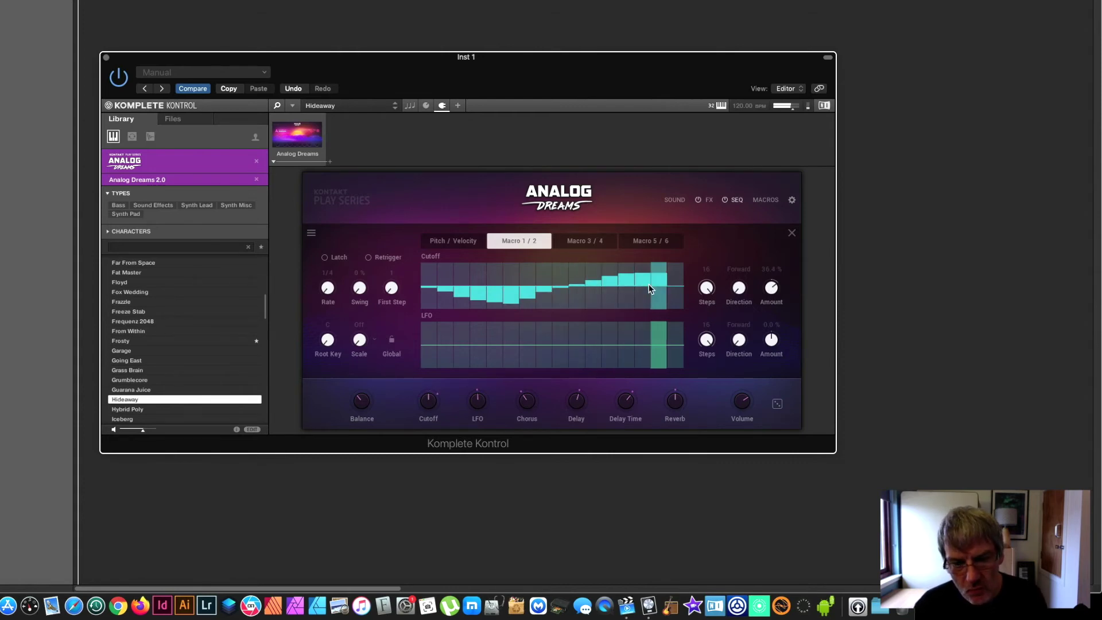
mouse_move(650, 288)
left_mouse_down()
mouse_move(647, 270)
mouse_move(676, 265)
mouse_move(660, 294)
mouse_move(614, 293)
left_mouse_up()
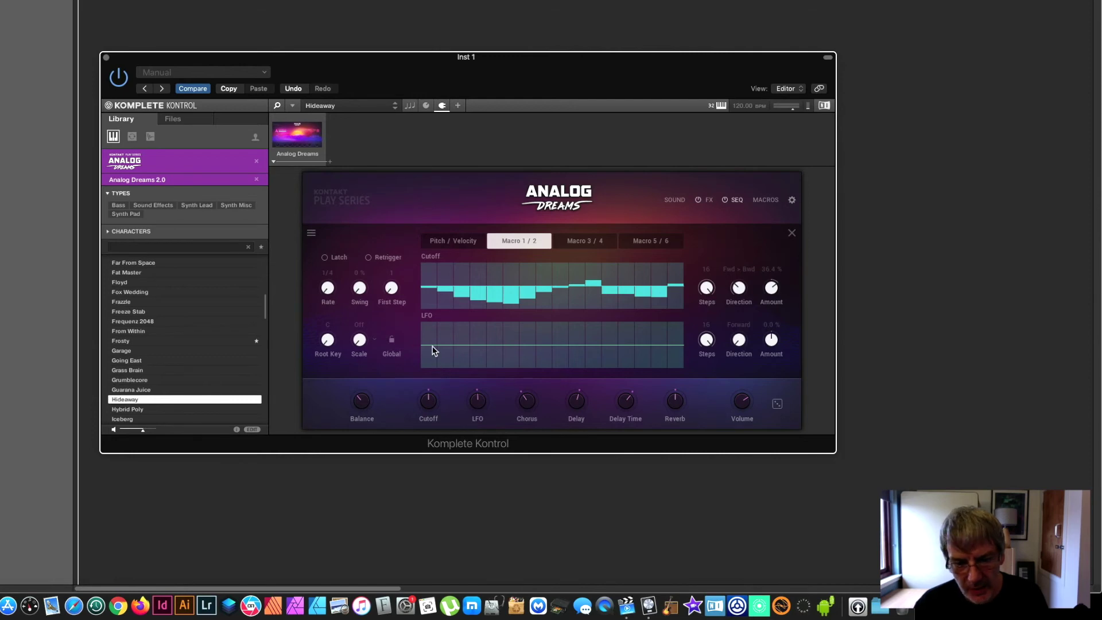
Step: Draw an LFO macro sequence that dips mid-pattern and rises at the end, with an amount of about 38%
mouse_move(449, 347)
left_mouse_down()
mouse_move(547, 359)
mouse_move(647, 343)
left_mouse_up()
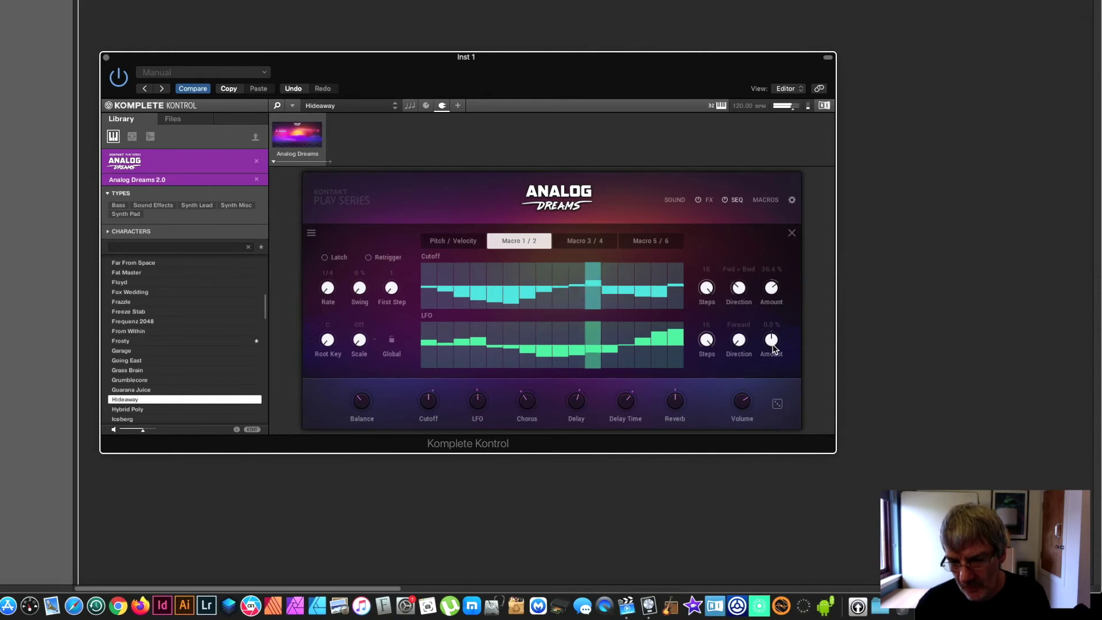
left_click_drag(770, 347, 767, 342)
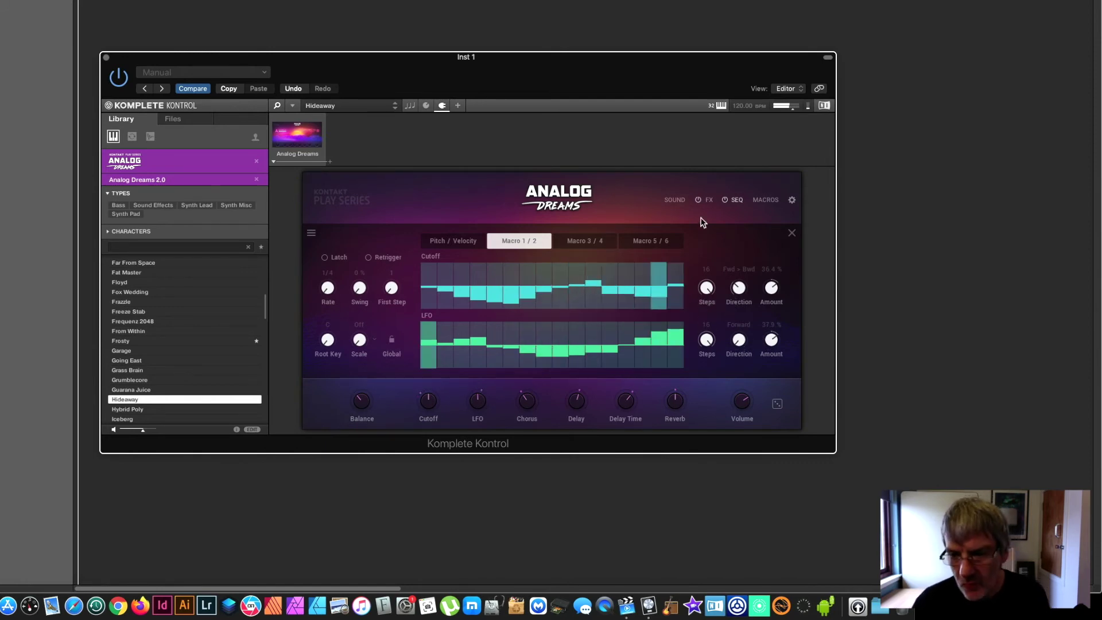
Step: Raise the pitch of steps 4, 8, 12 and 16 well above the centre line while the sequencer is off, and turn it back on
left_click(723, 199)
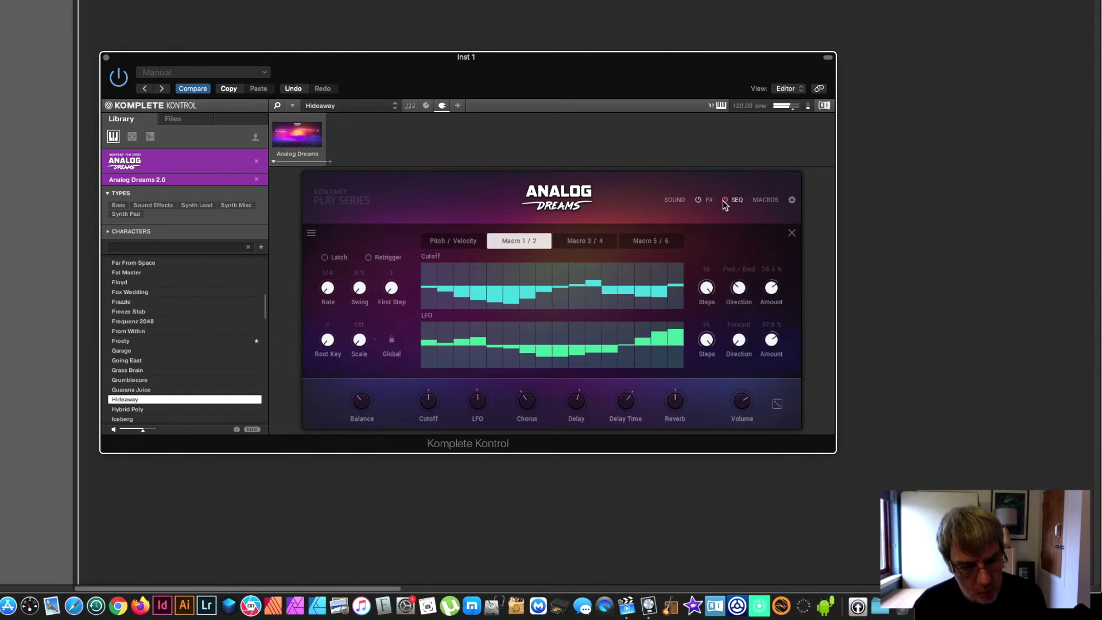
left_click(474, 241)
left_click_drag(480, 295, 480, 262)
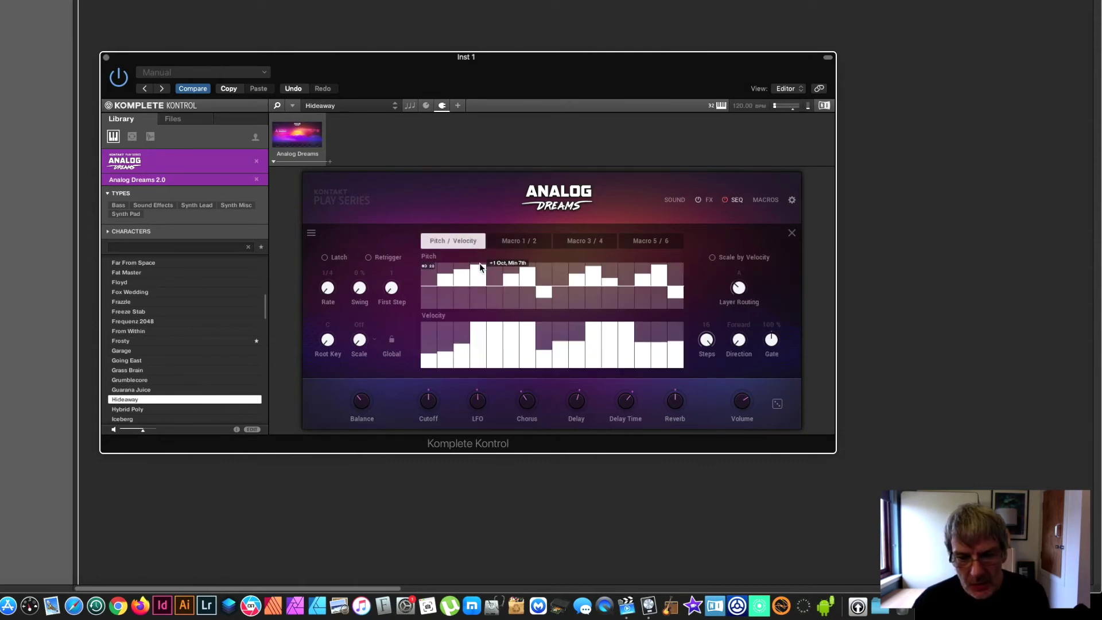
left_click_drag(545, 291, 545, 266)
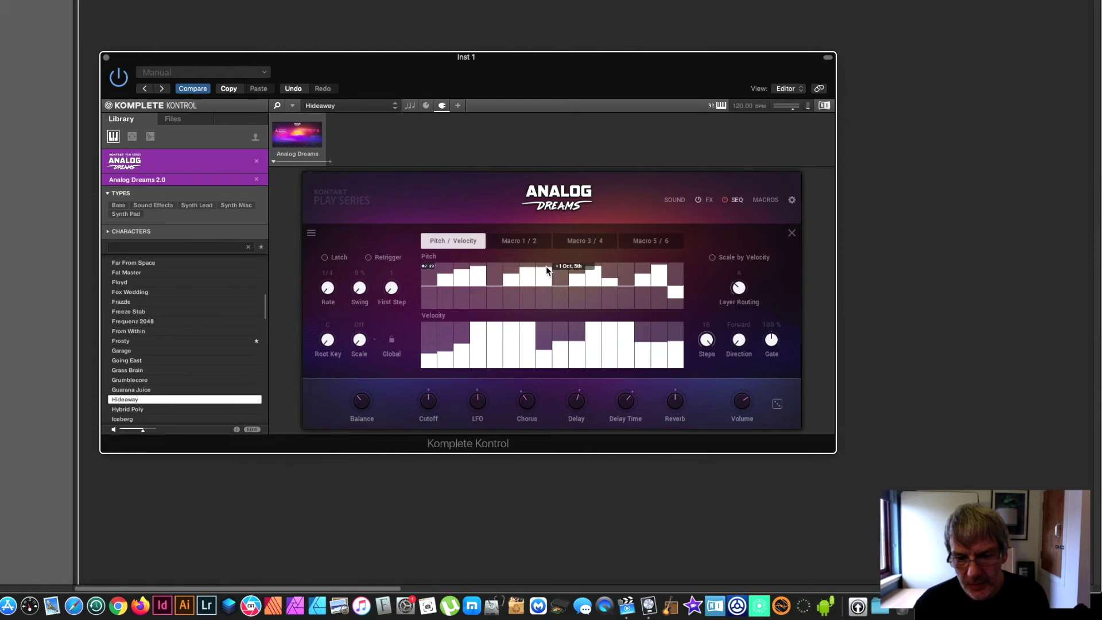
left_click_drag(613, 279, 612, 266)
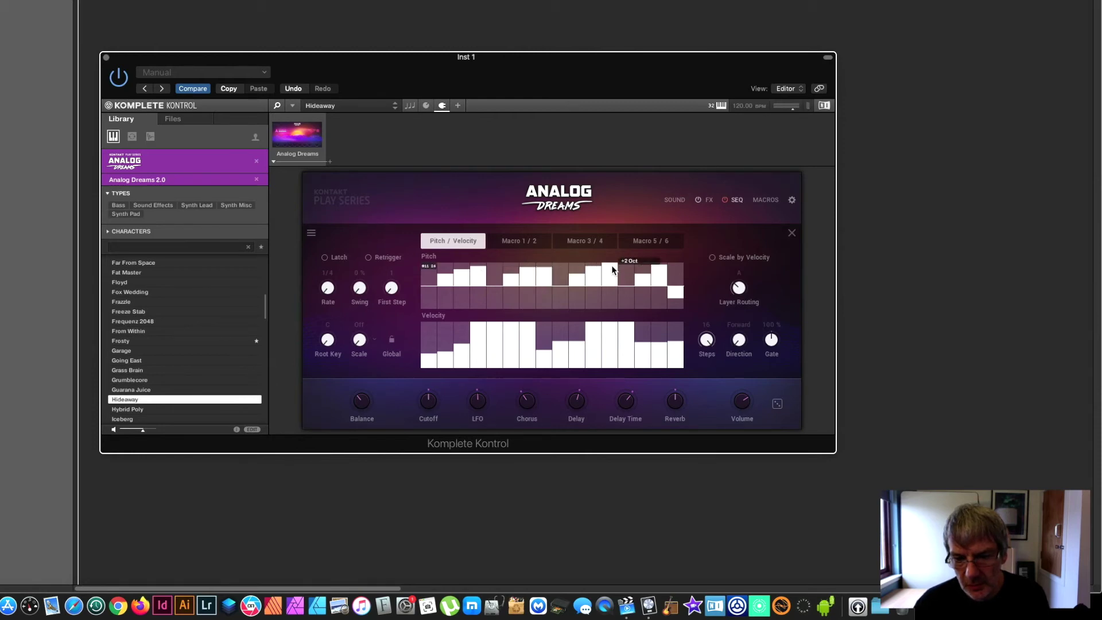
left_click_drag(676, 294, 679, 267)
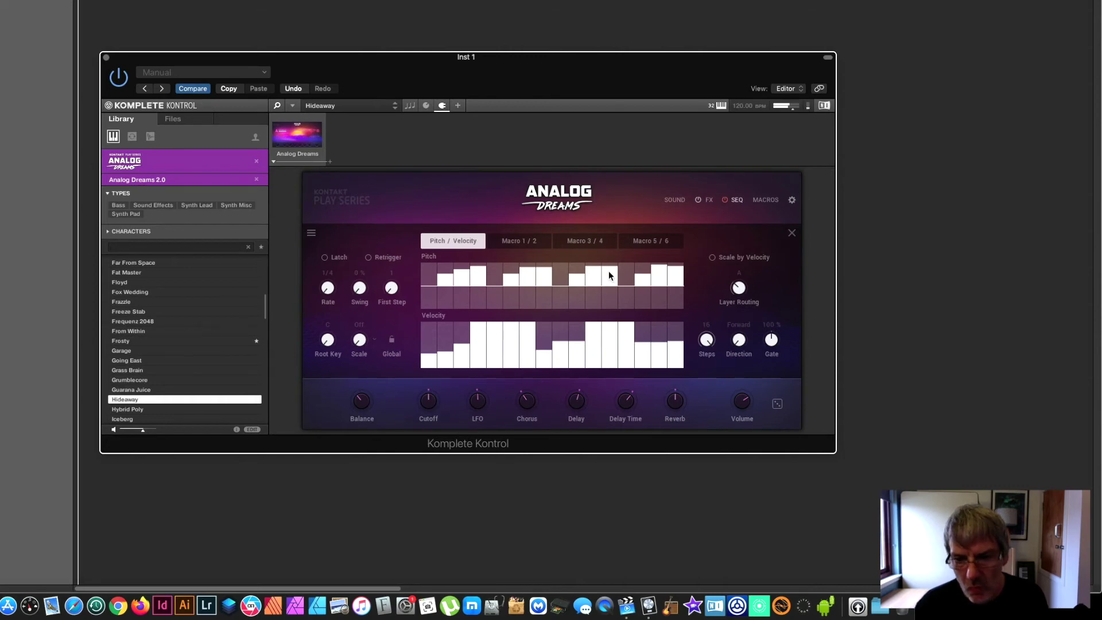
left_click(725, 200)
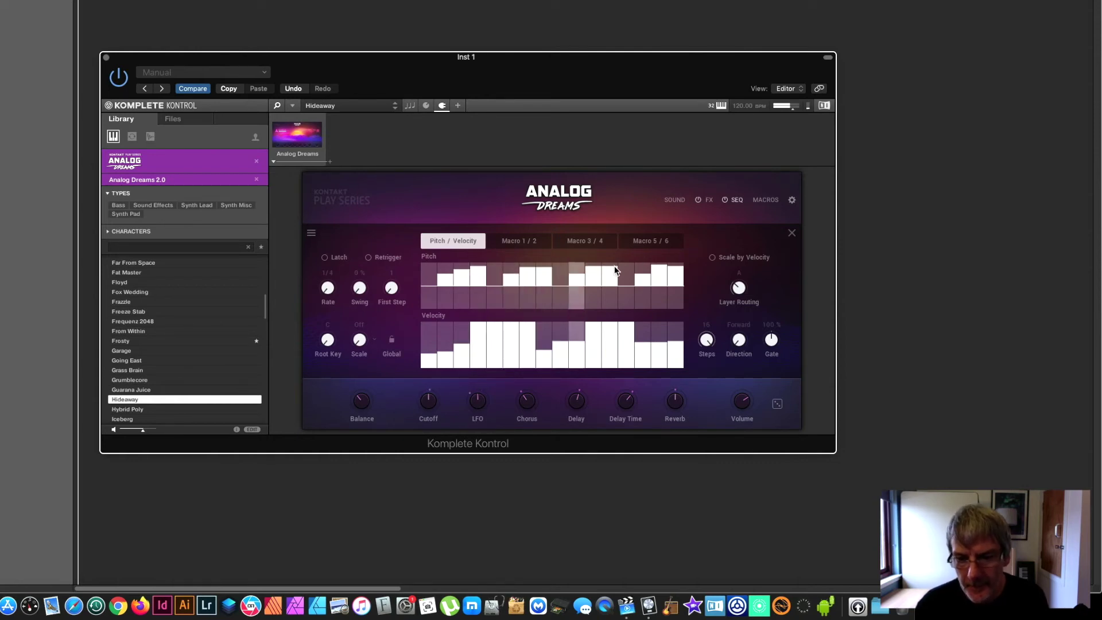
Step: Adjust pitch step 11 to +1 Oct, Maj 2nd and raise velocity steps 2 and 15, returning to the Macro 1/2 page
left_click(597, 274)
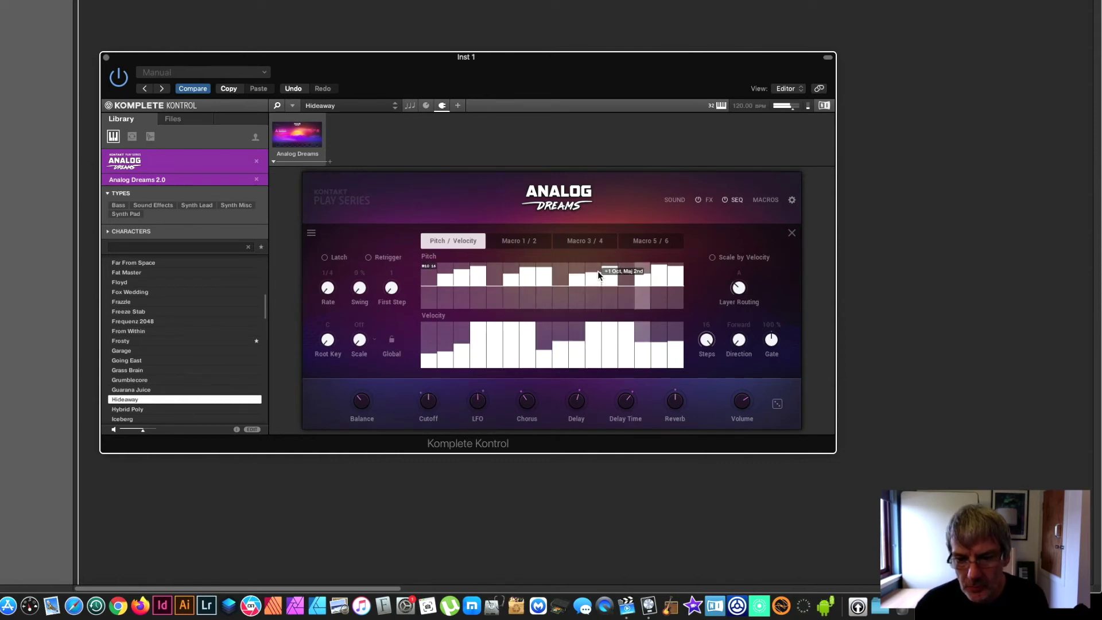
left_click(446, 342)
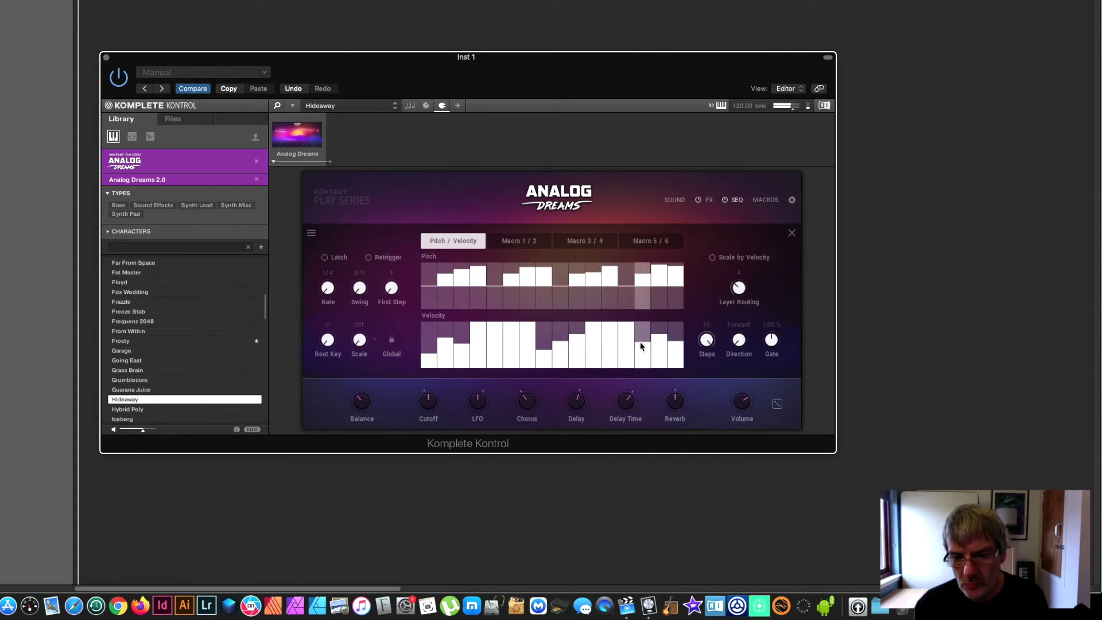
left_click(532, 246)
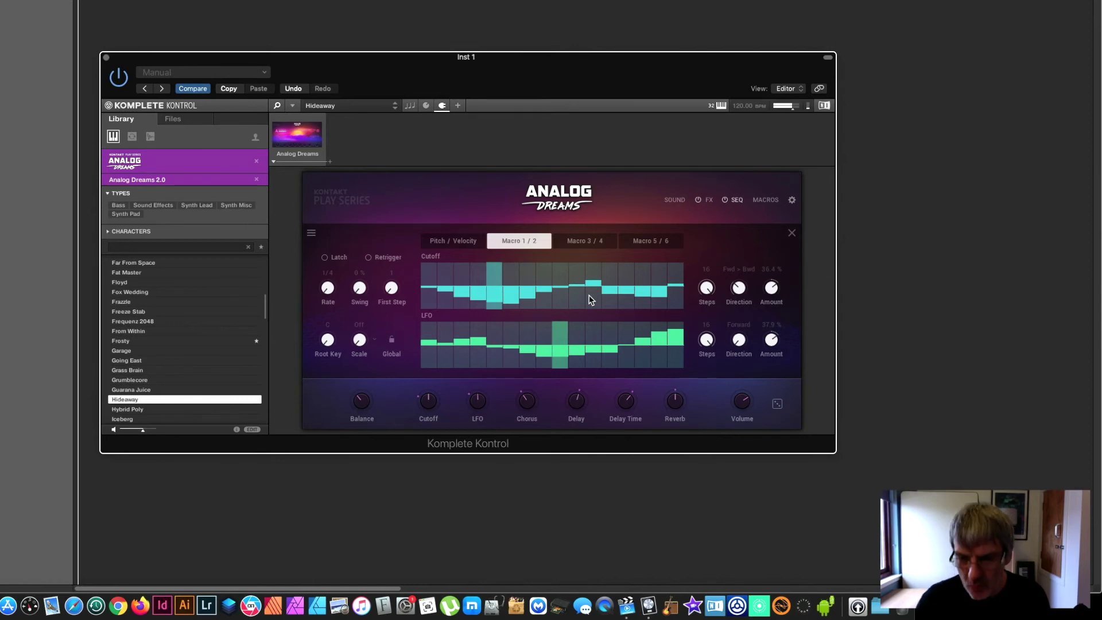
Step: Build an 8-step Chorus macro sequence with direction Backward and an amount of about 33%, peaking on steps 1, 3 and 4 and falling below centre from step 5
left_click(564, 238)
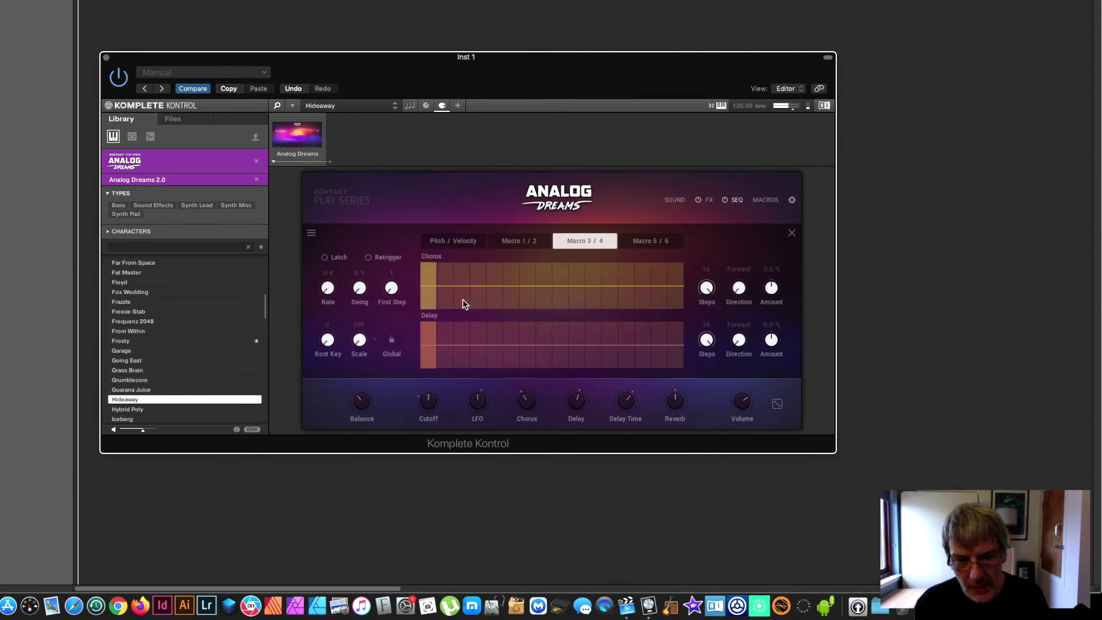
mouse_move(430, 295)
left_mouse_down()
mouse_move(469, 274)
mouse_move(495, 278)
left_mouse_up()
left_click_drag(772, 294, 767, 287)
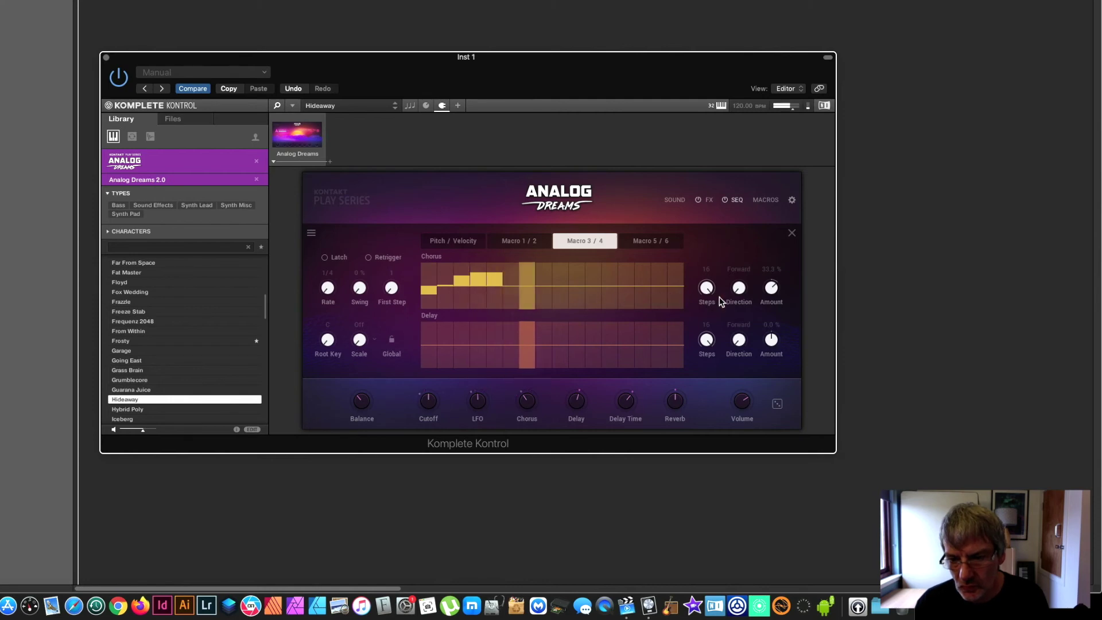
left_click_drag(738, 294, 728, 270)
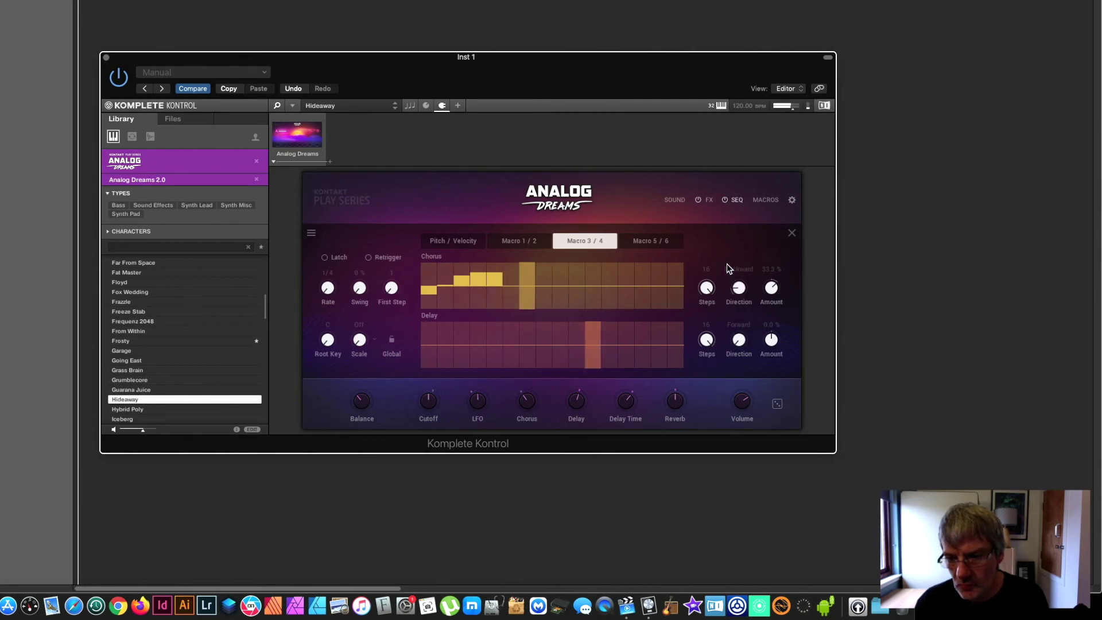
left_click_drag(705, 288, 721, 341)
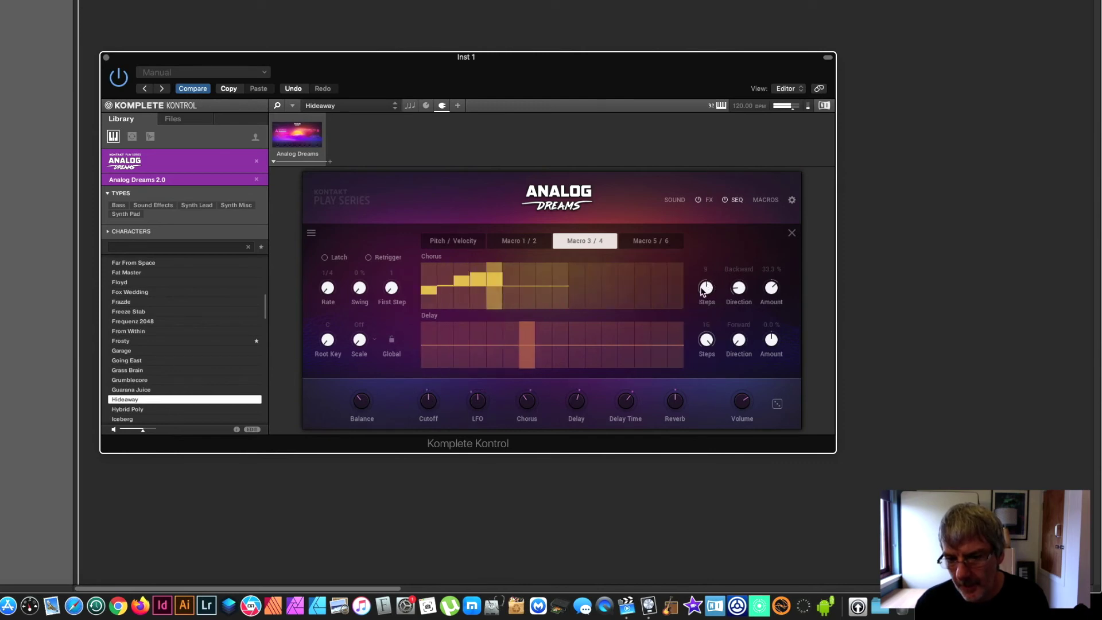
left_click_drag(701, 289, 702, 293)
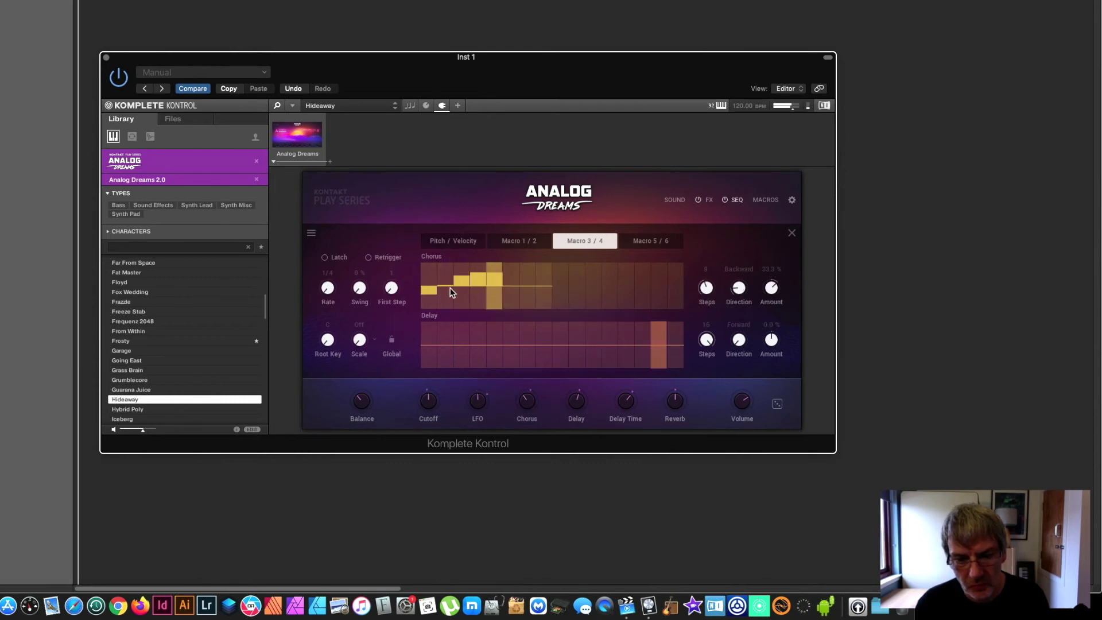
mouse_move(433, 294)
left_mouse_down()
mouse_move(432, 272)
mouse_move(543, 296)
left_mouse_up()
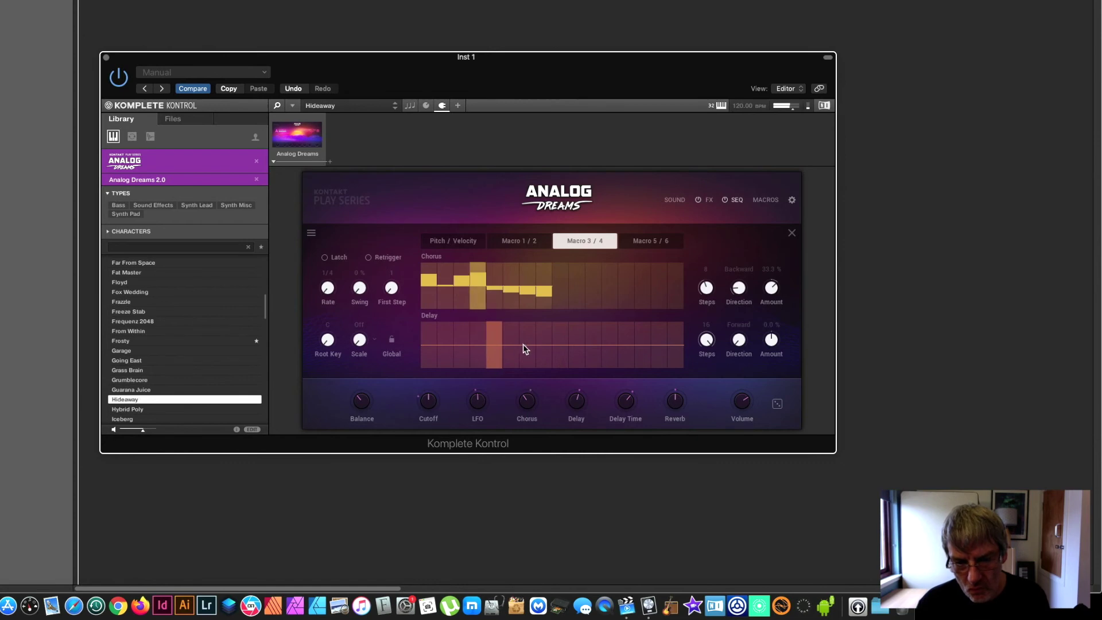
Step: Limit the Delay macro sequence to 8 steps, draw a gradual descent from above to below centre, and raise its amount to about 59%
left_click_drag(706, 340, 723, 406)
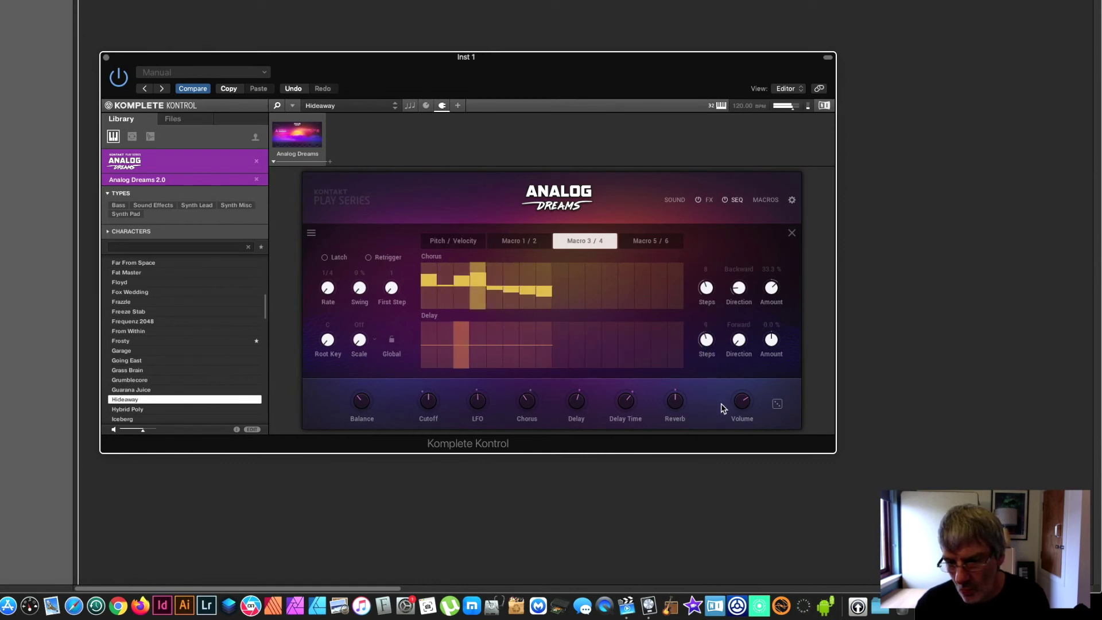
mouse_move(556, 364)
left_mouse_down()
mouse_move(422, 333)
mouse_move(415, 359)
left_mouse_up()
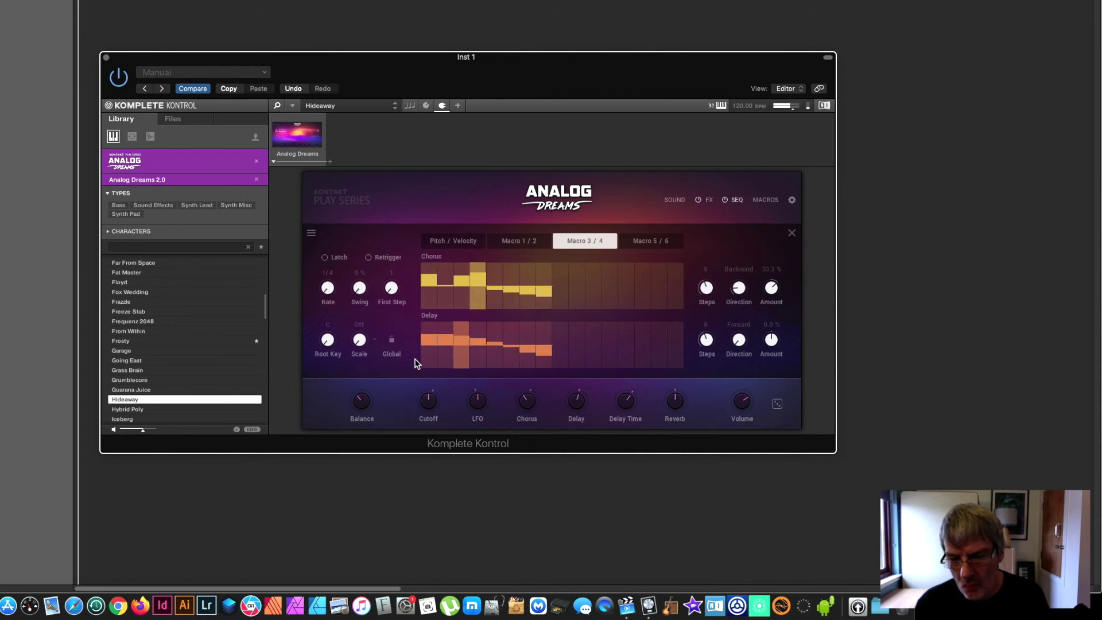
left_click_drag(770, 350, 761, 325)
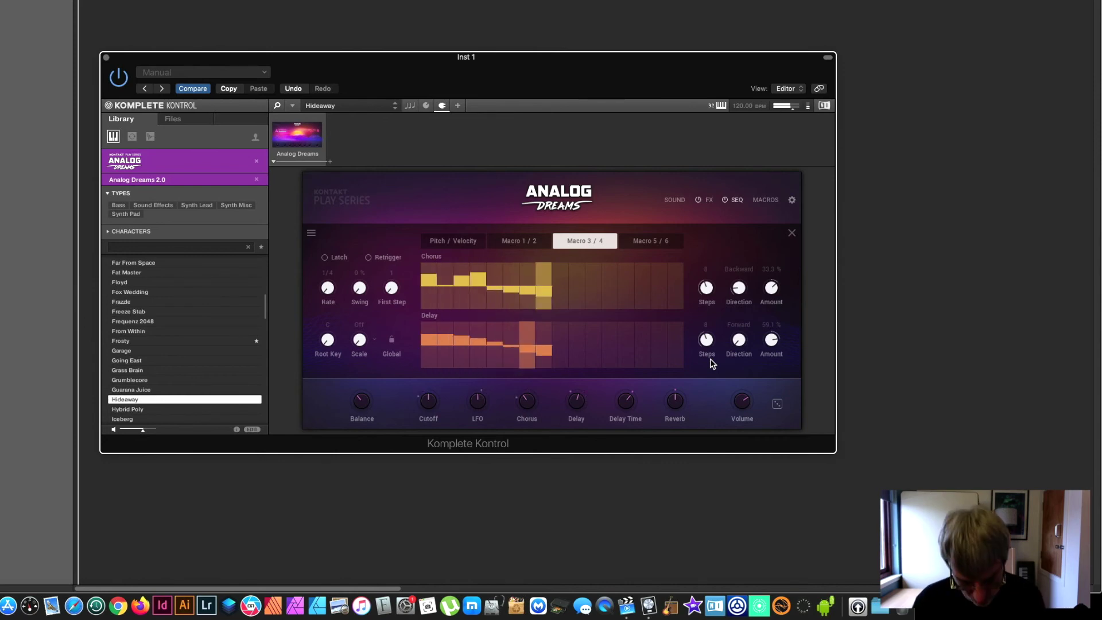
Step: View the Delay Time and Reverb macro sequences and review the other macro pages, ending on the Pitch / Velocity page
left_click(647, 241)
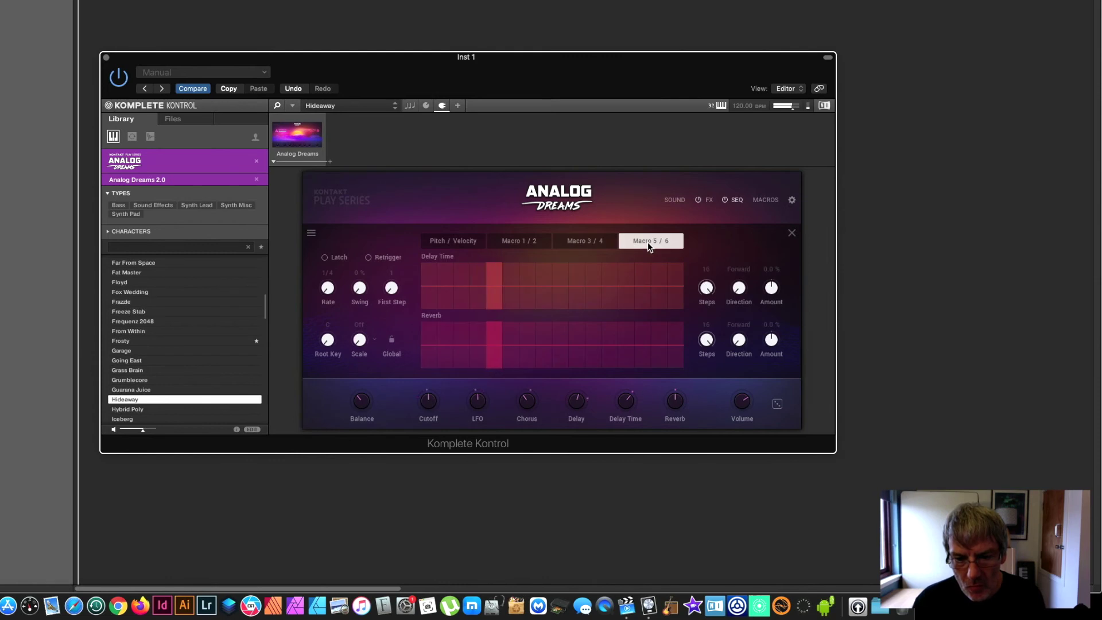
left_click(534, 241)
left_click(570, 241)
left_click(499, 242)
left_click(466, 244)
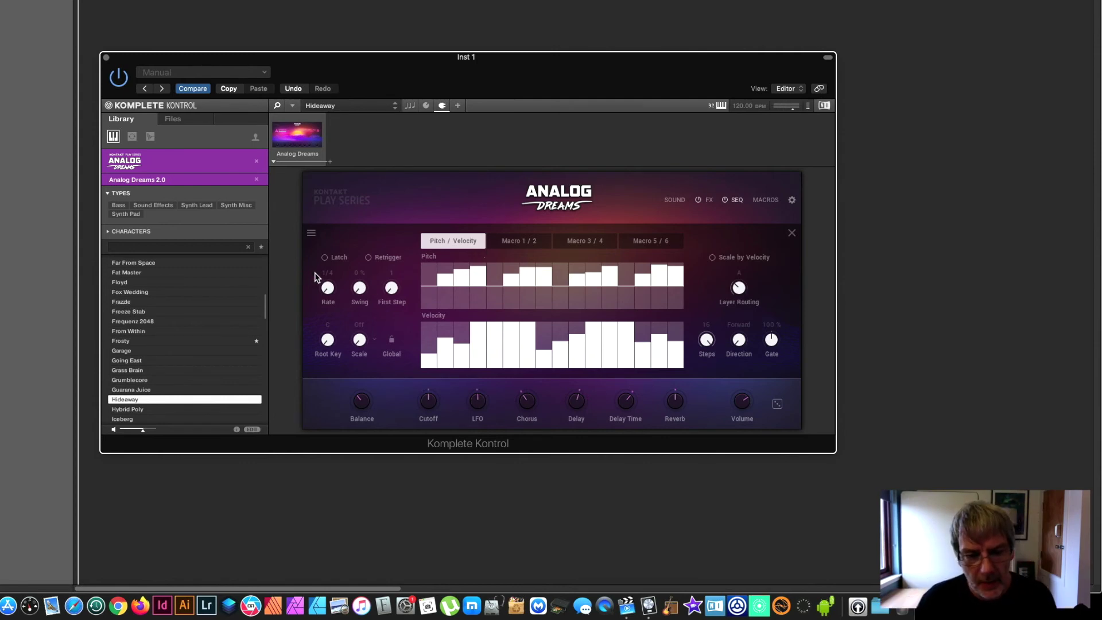
Step: Try out Latch and Retrigger for the sequencer and switch both off again
left_click(325, 257)
left_click(369, 257)
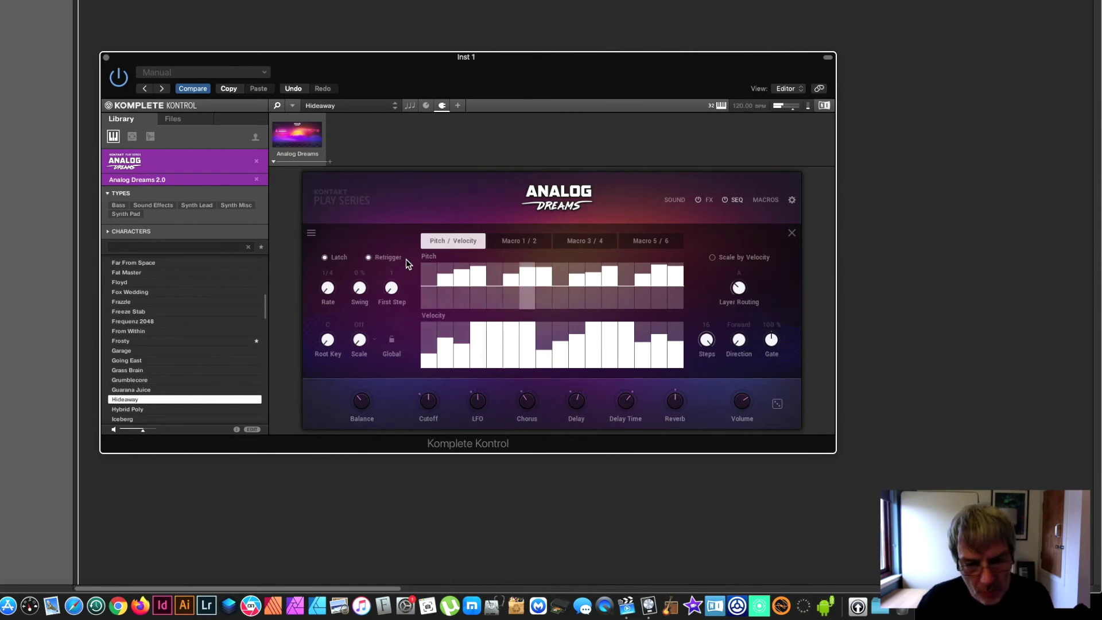
left_click(369, 258)
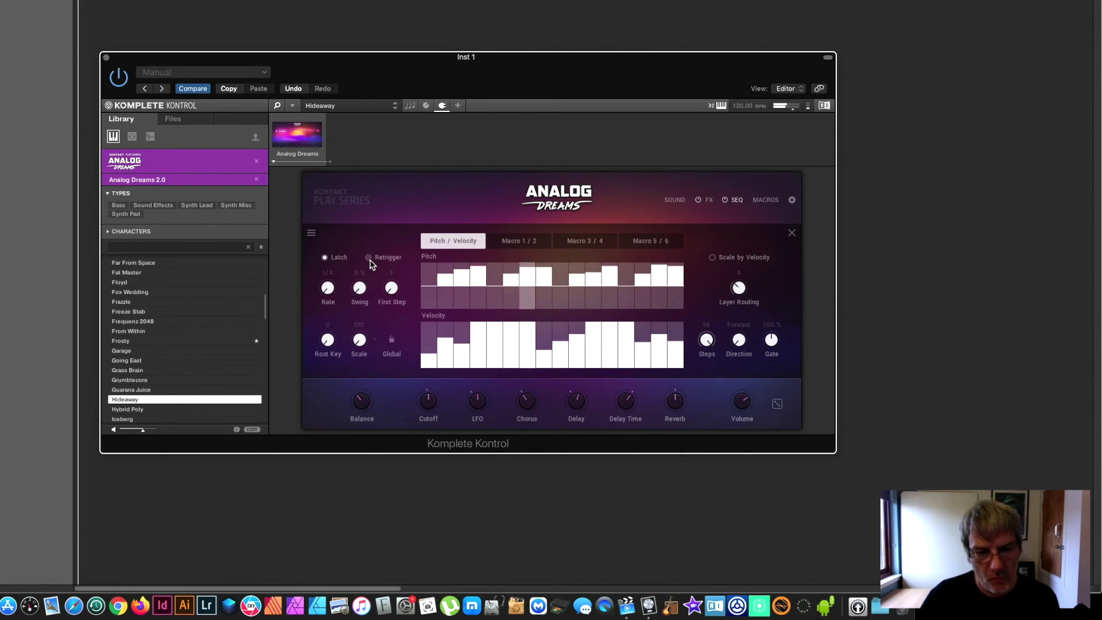
left_click(326, 258)
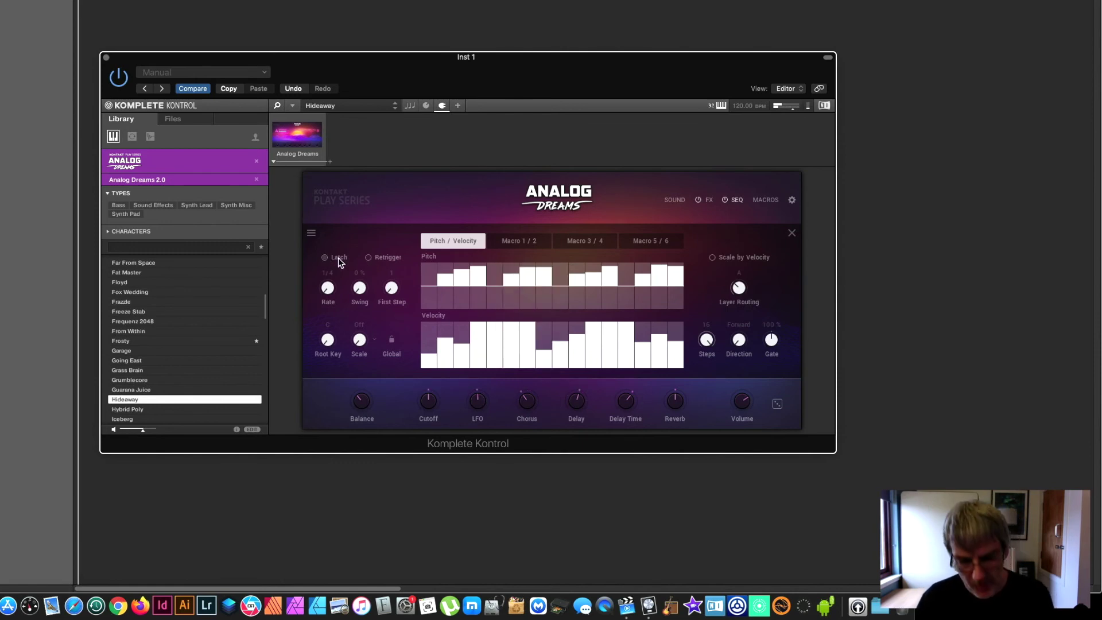
Step: Look over the effects chain and the Layer B sound settings of Hideaway and return to the instrument's main view
left_click(723, 200)
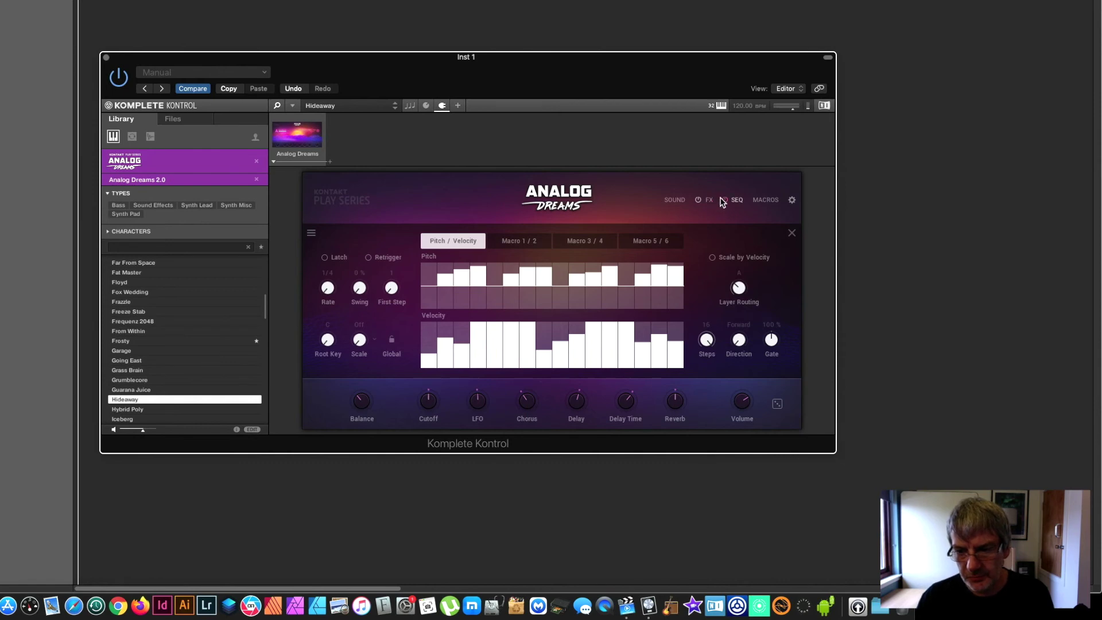
left_click(707, 200)
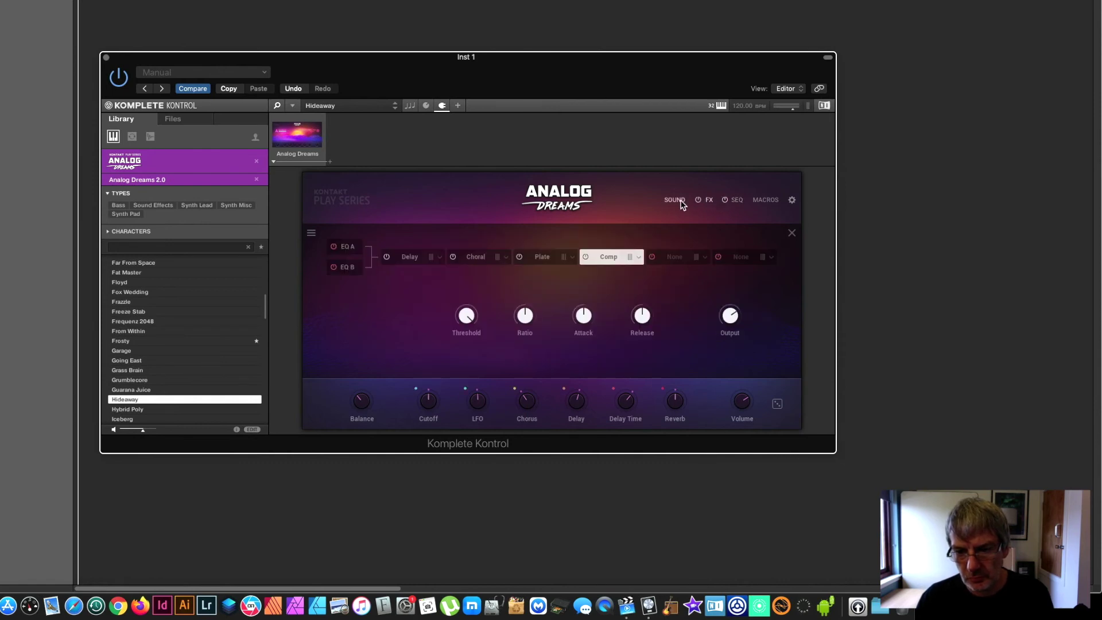
left_click(677, 202)
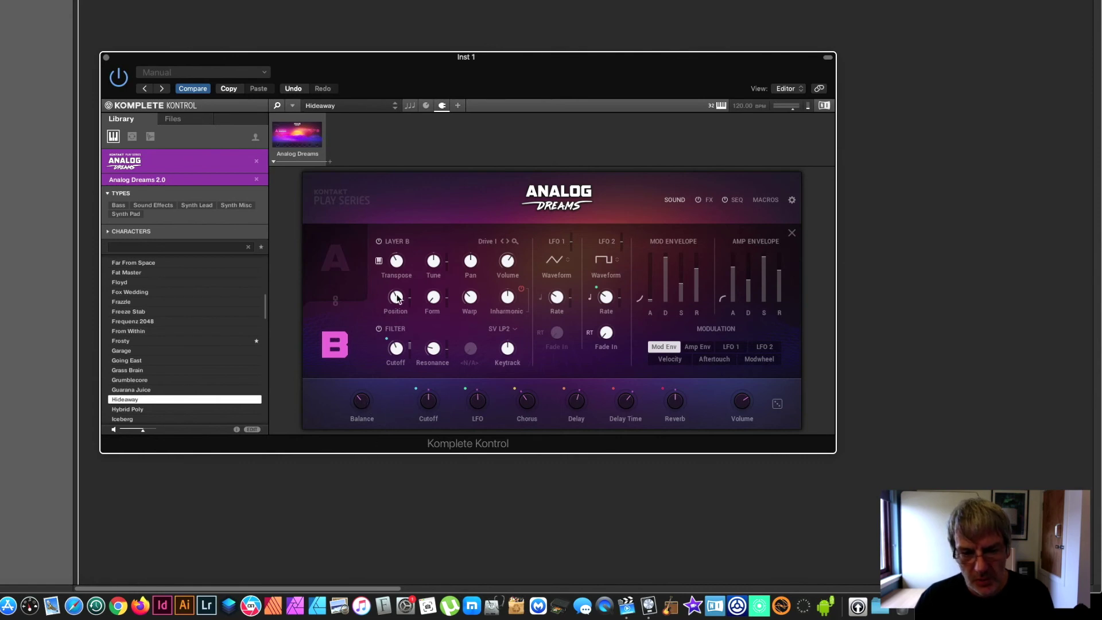
left_click(680, 202)
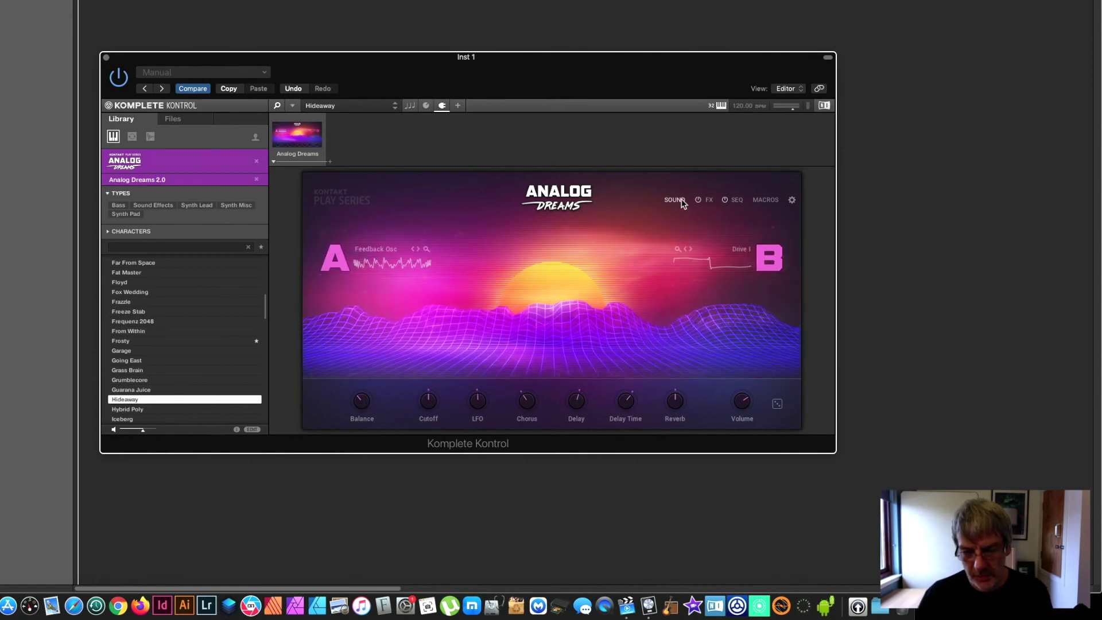
left_click(681, 201)
left_click(681, 200)
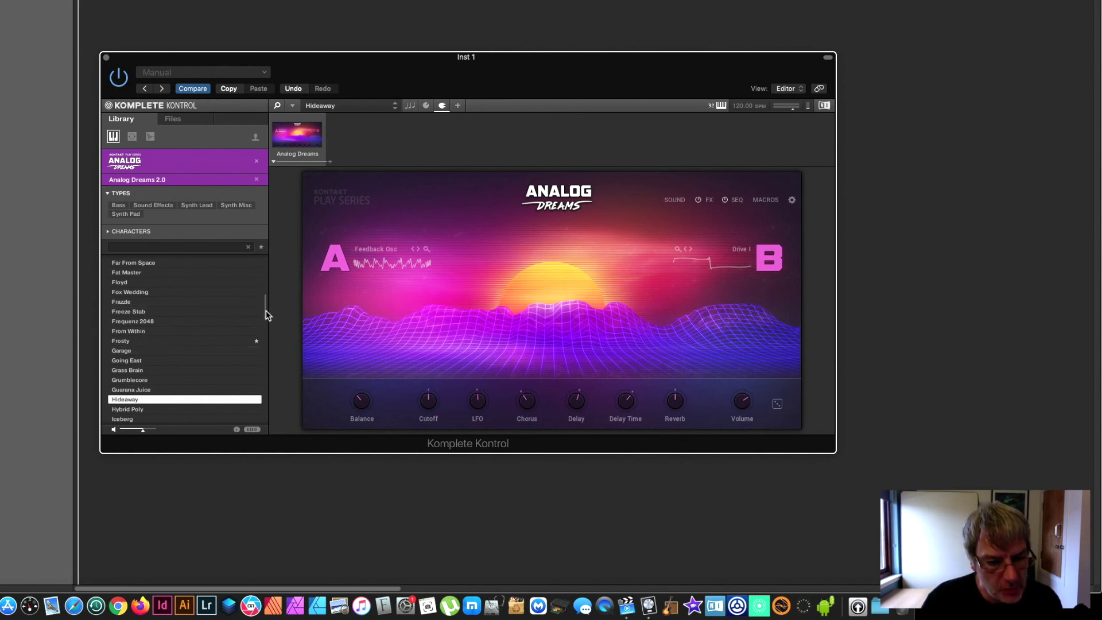
Step: Browse the Analog Dreams 2.0 presets beyond Hideaway and load Loops & Spirals
scroll(265, 314, "down", 2)
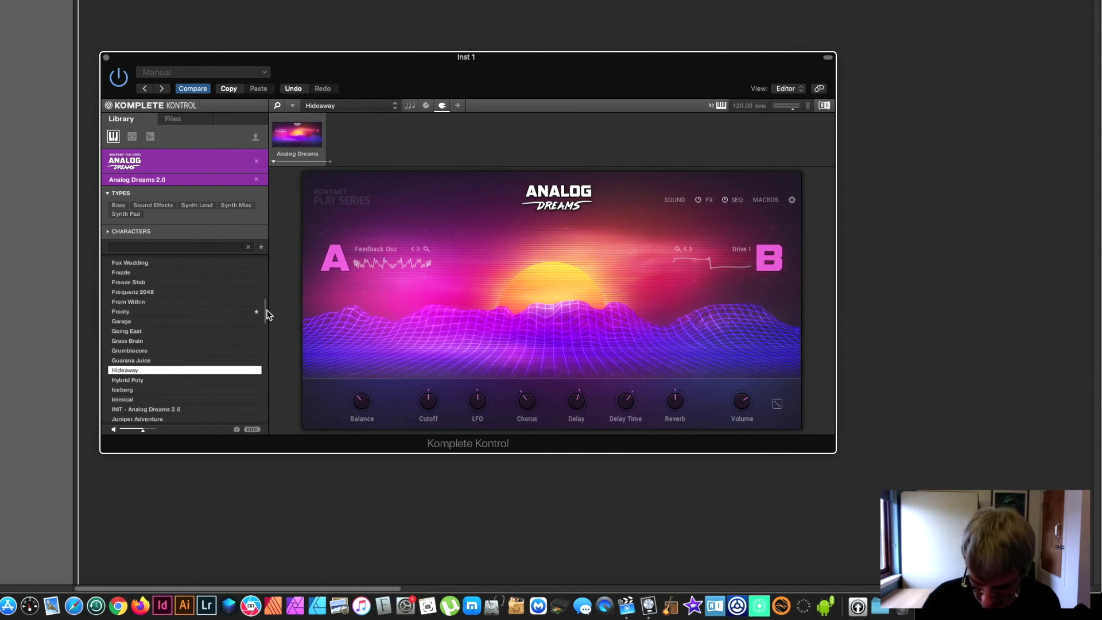
key("Up")
key("Up")
key("Down")
key("Down")
key("Up")
key("Down")
key("Down")
key("Down")
key("Down")
key("Down")
key("Down")
key("Down")
key("Down")
key("Down")
key("Down")
key("Down")
key("Down")
key("Down")
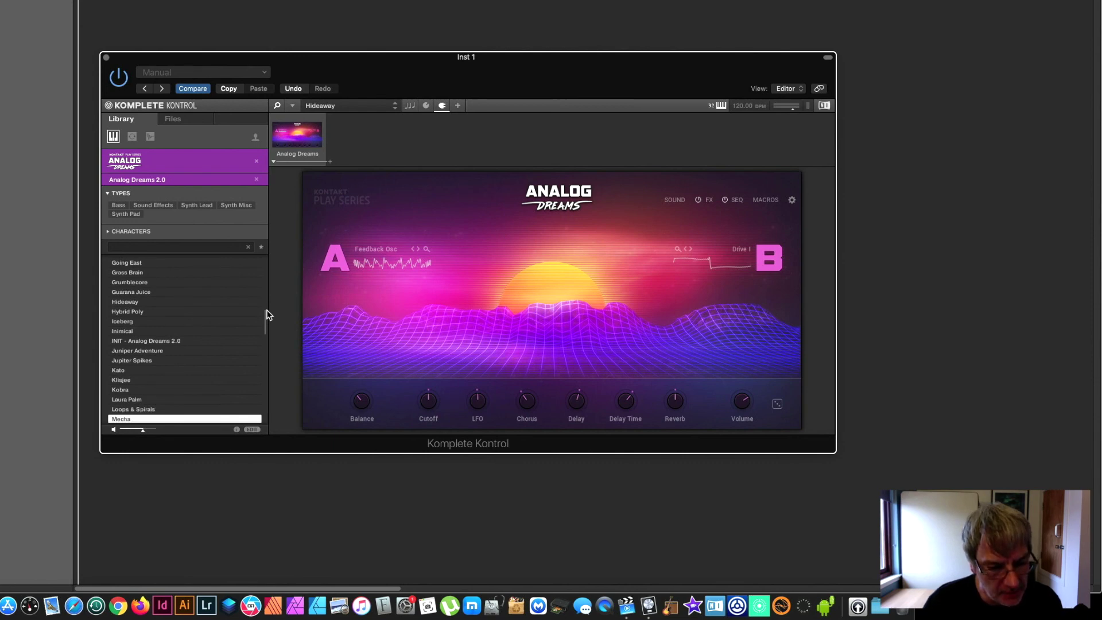
key("Down")
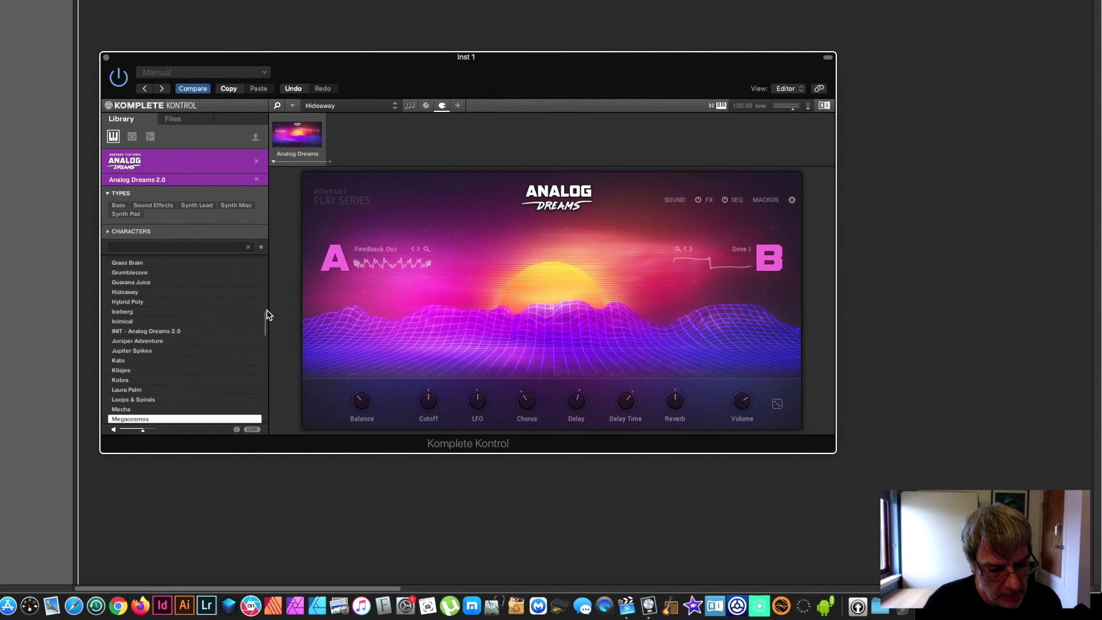
key("Up")
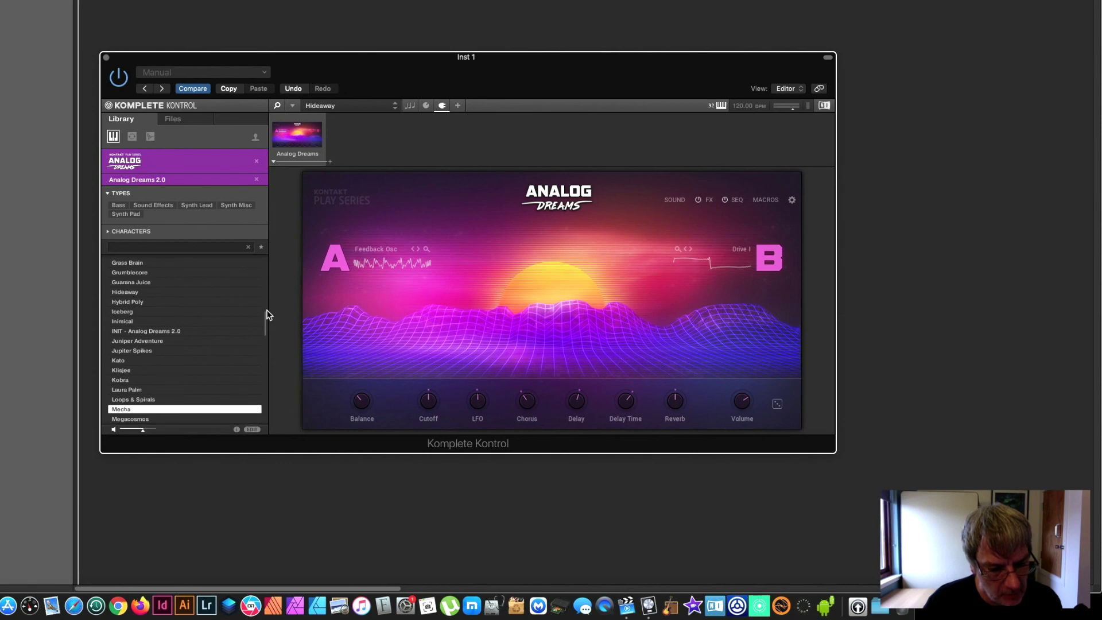
key("Up")
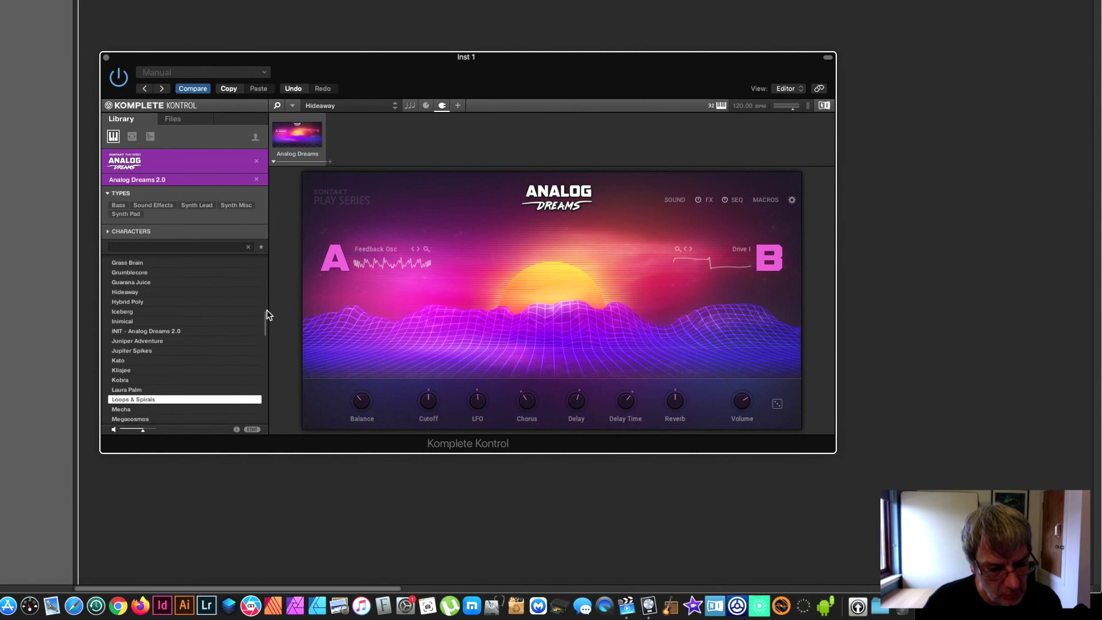
key("Return")
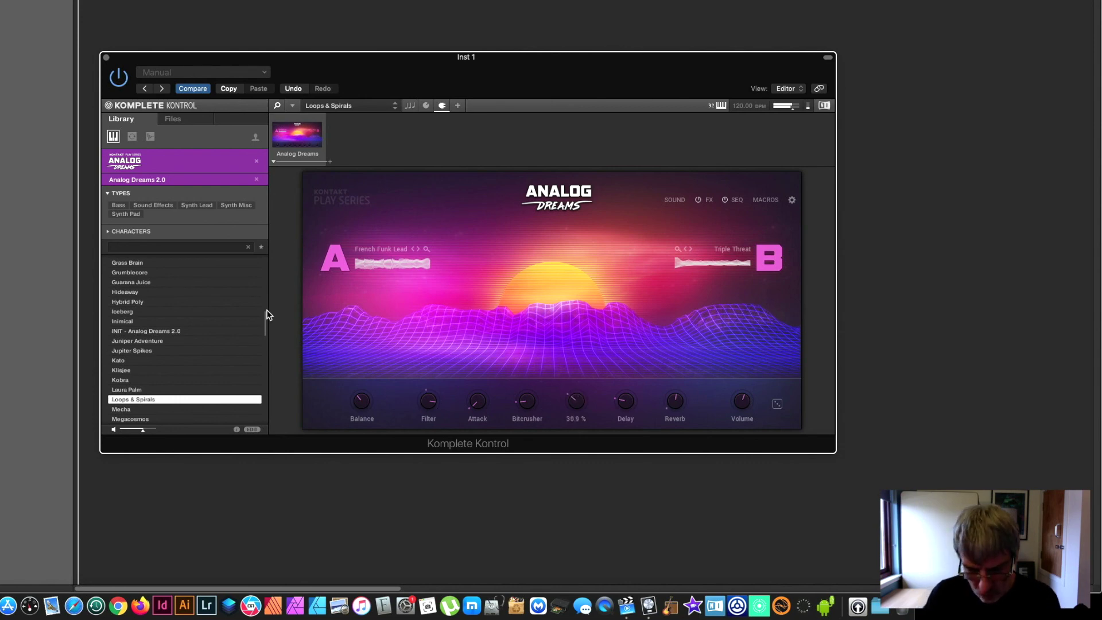
Step: Load the Blow Up In Your Face preset from near the start of the preset list
scroll(219, 361, "up", 5)
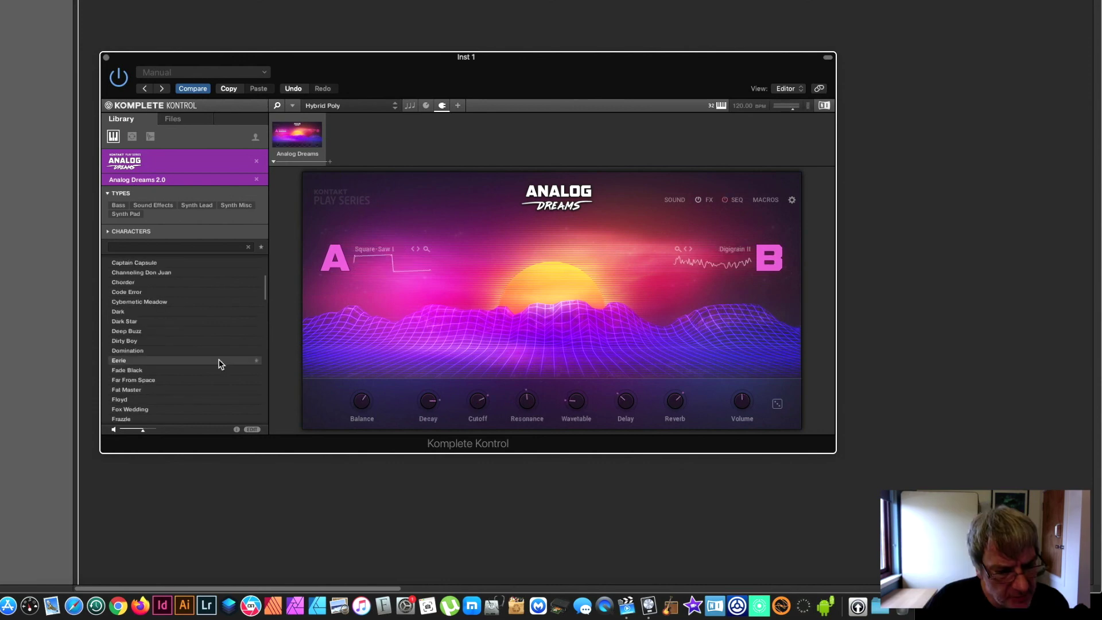
scroll(218, 355, "up", 3)
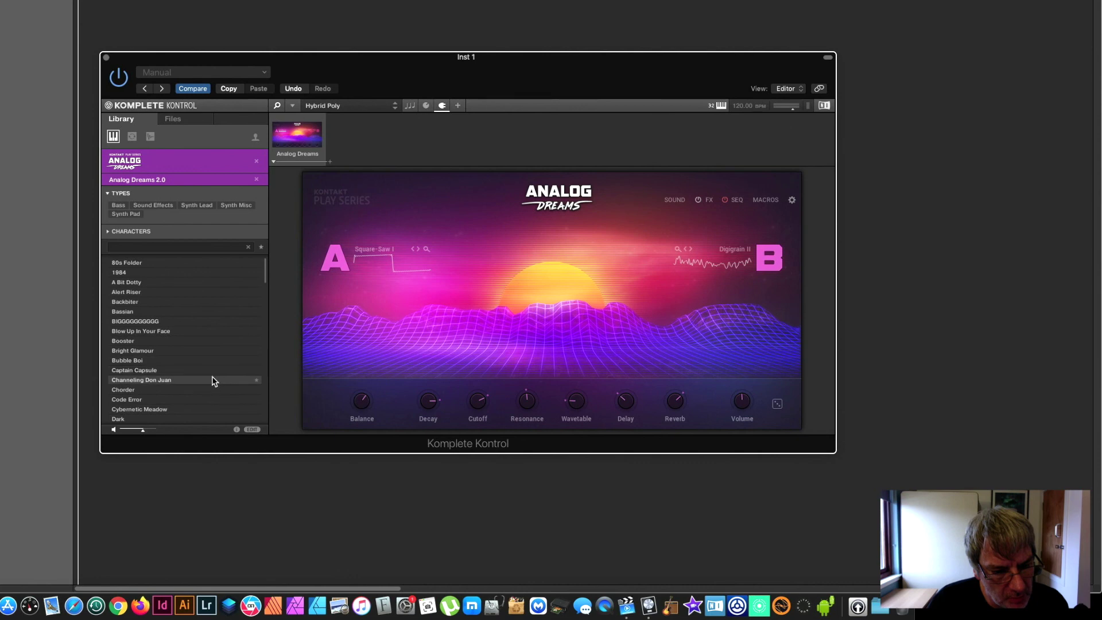
left_click(228, 334)
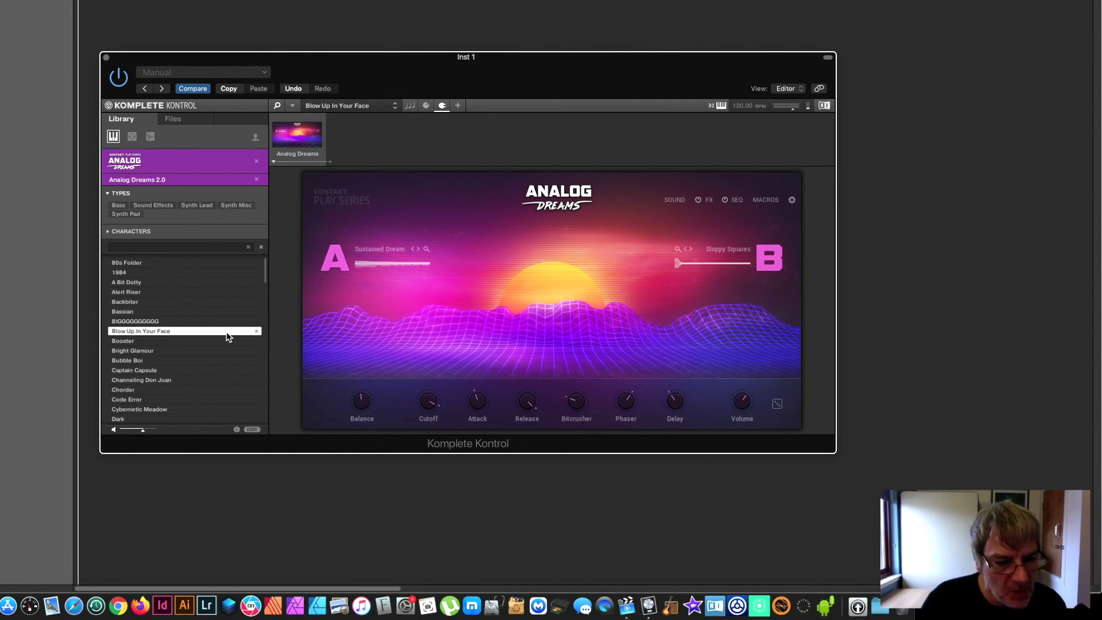
Step: Filter the presets to the Bass type and load Dark Star
left_click_drag(265, 281, 266, 238)
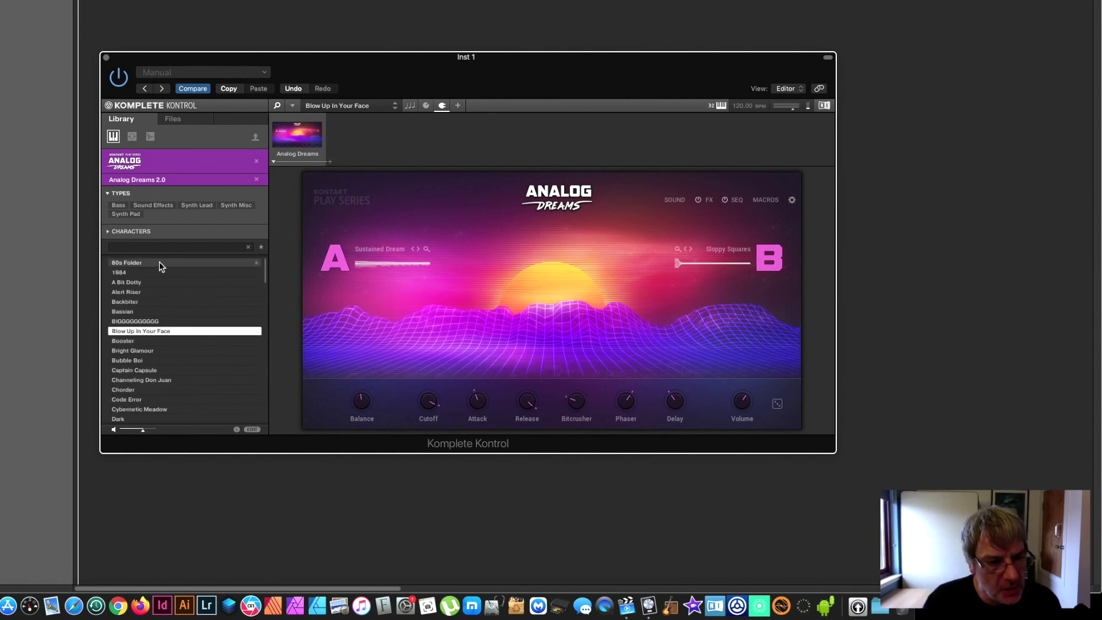
left_click(118, 205)
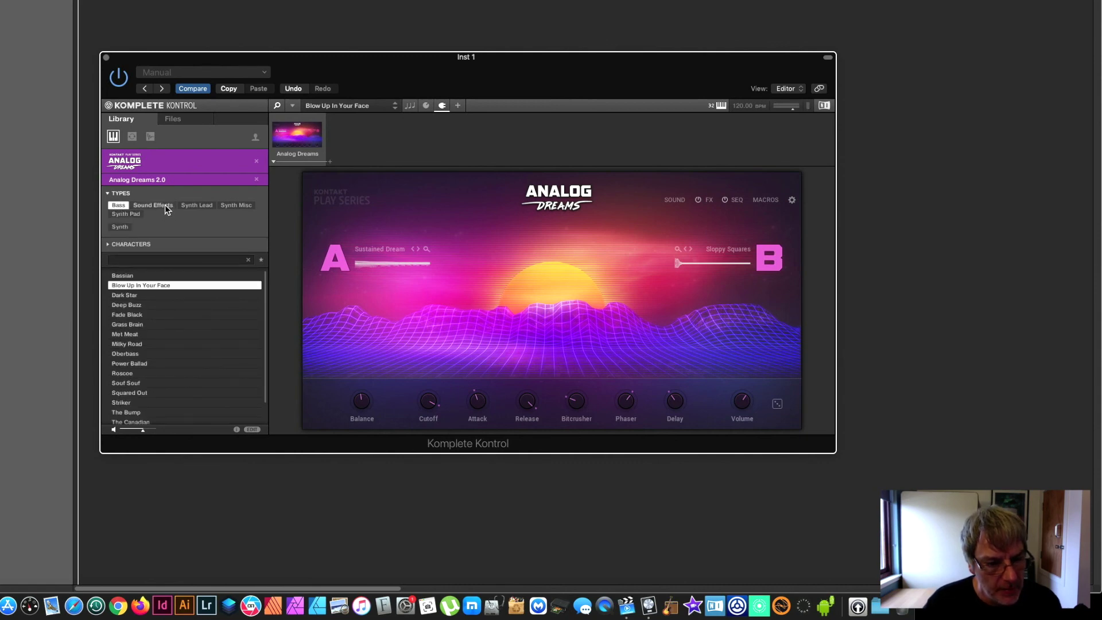
left_click(178, 296)
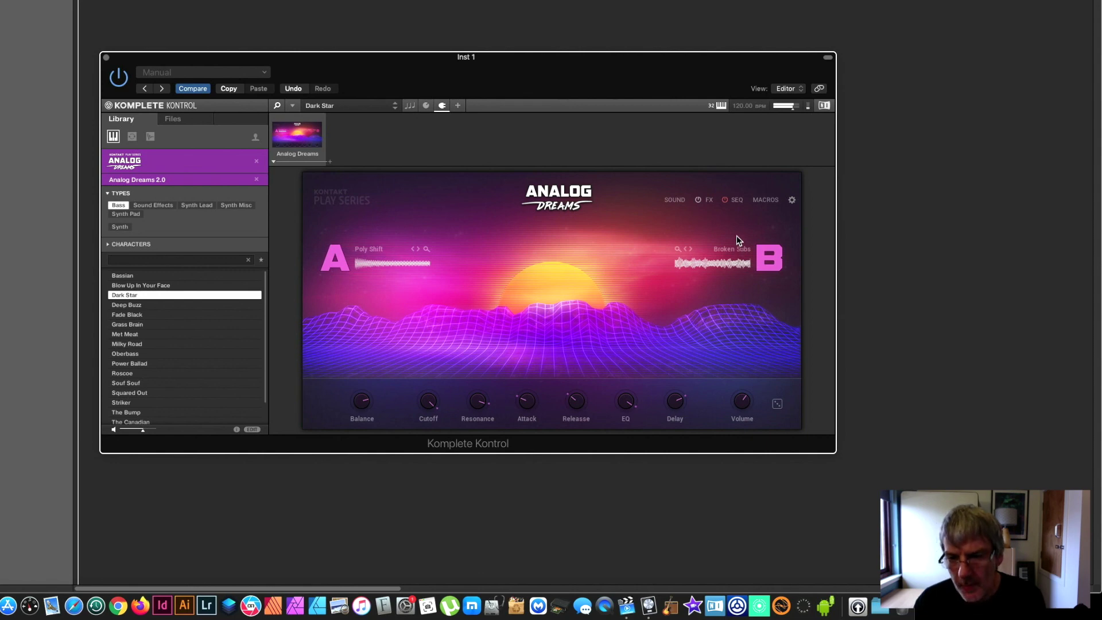
Step: Open Dark Star's sequencer and examine its Pitch / Velocity page and its Cutoff and Resonance macro sequences
left_click(725, 200)
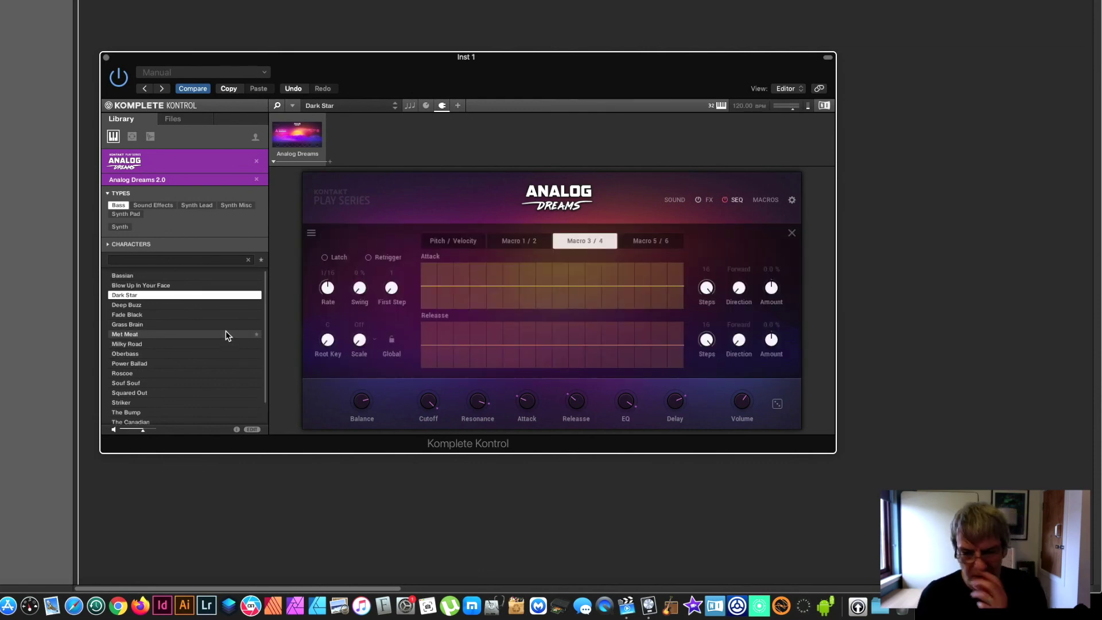
left_click(455, 241)
left_click(504, 244)
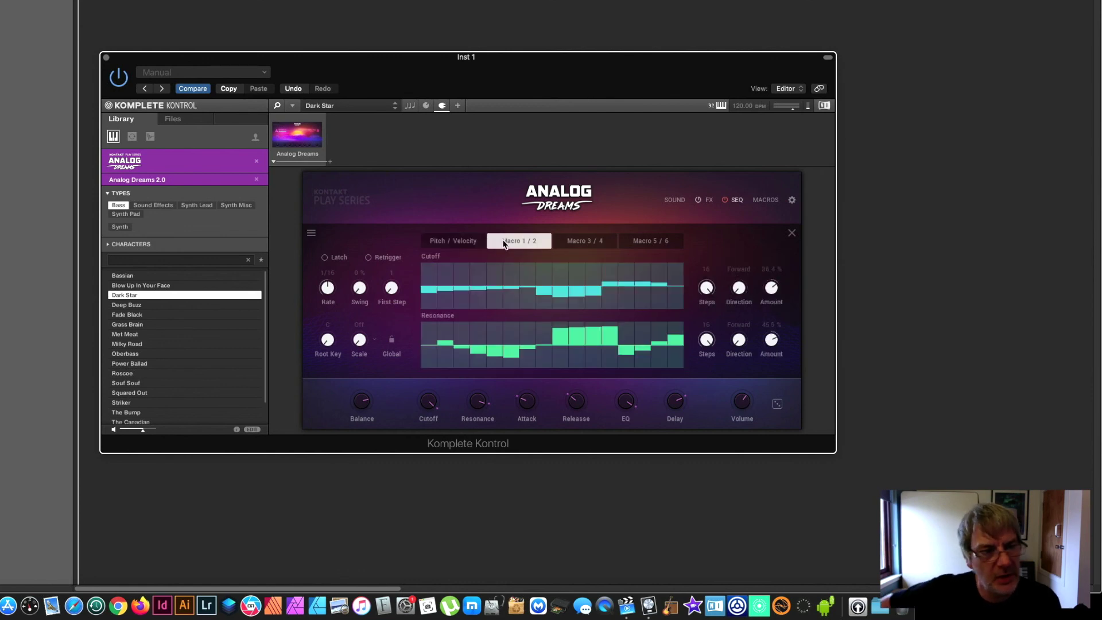